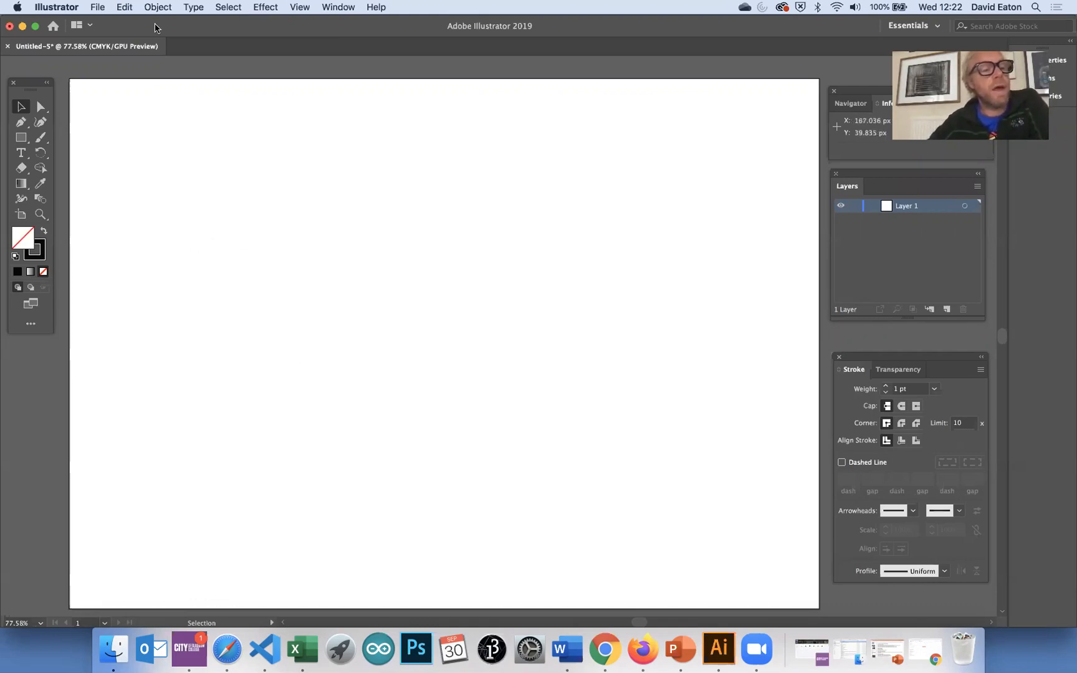
Check the Guides & Grid preferences and accept a gridline every 50 px with 1 subdivision
{"action": "left_click", "coordinate": [98, 6]}
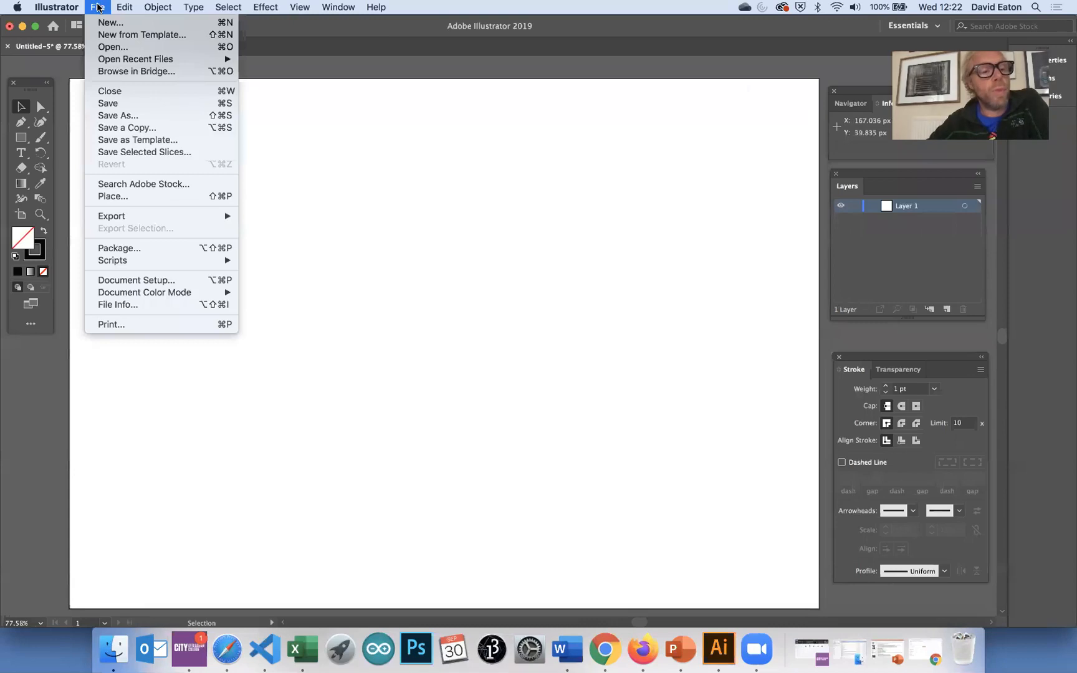
{"action": "mouse_move", "coordinate": [72, 9]}
{"action": "mouse_move", "coordinate": [71, 43]}
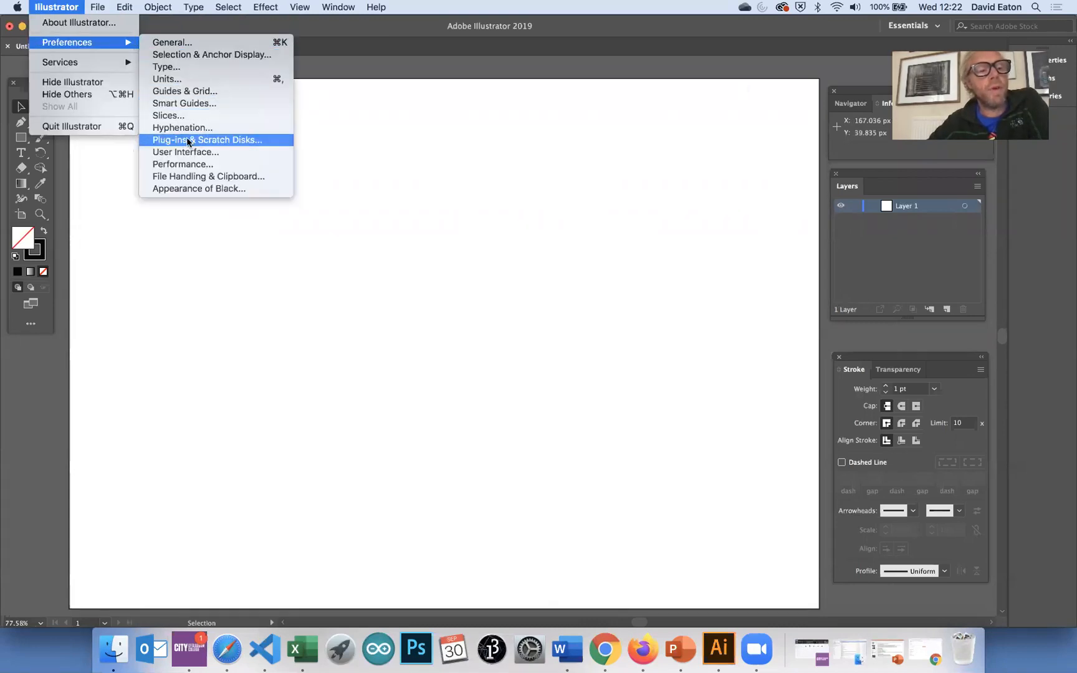
{"action": "left_click", "coordinate": [213, 92]}
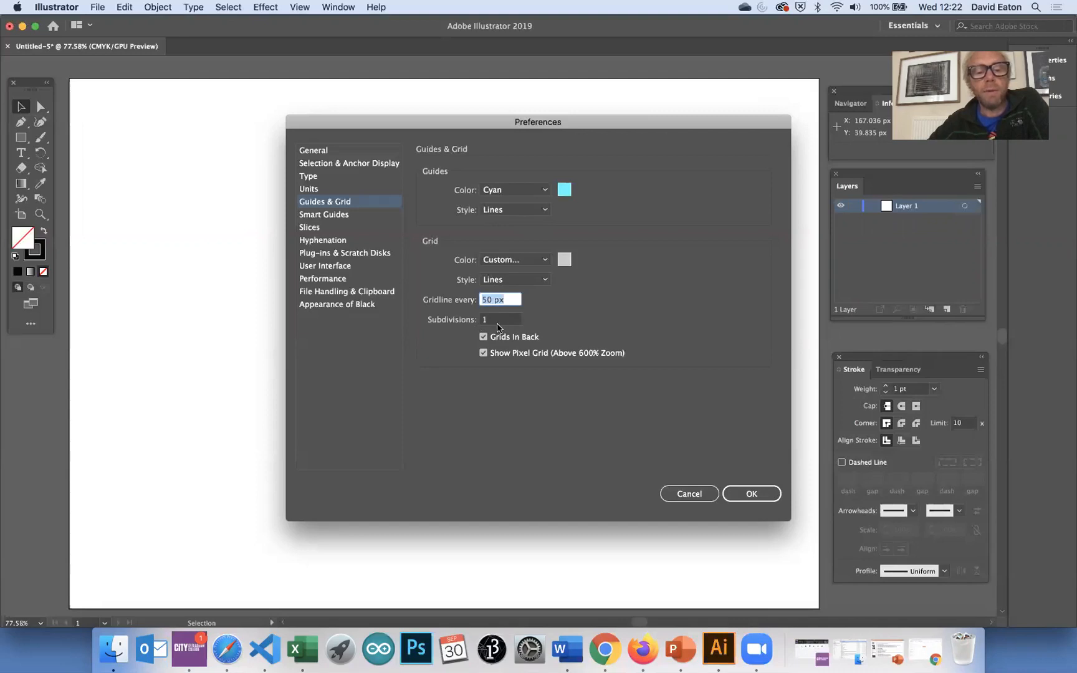
{"action": "left_click", "coordinate": [752, 493]}
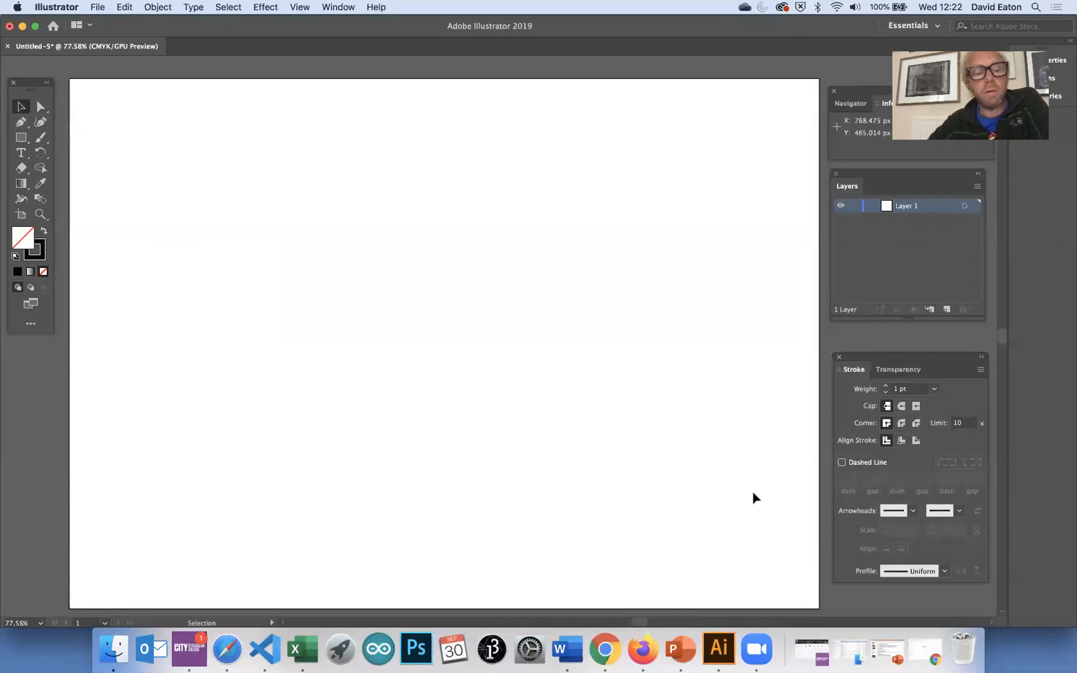
Show the grid over the artboard and turn on Snap to Grid
{"action": "left_click", "coordinate": [300, 8]}
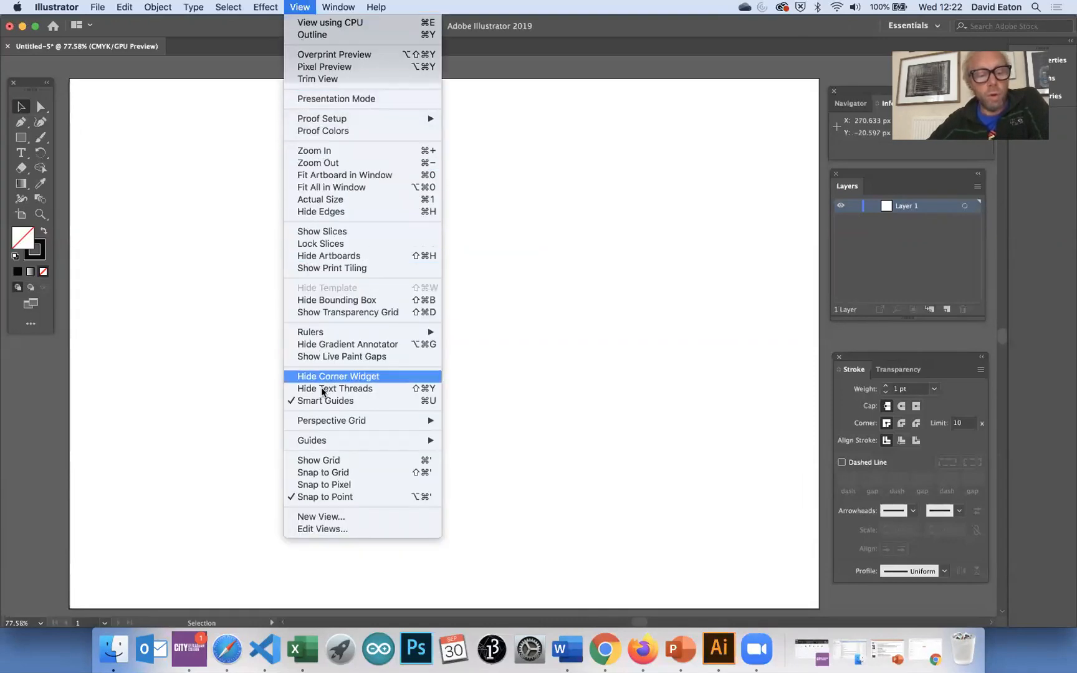
{"action": "left_click", "coordinate": [325, 461]}
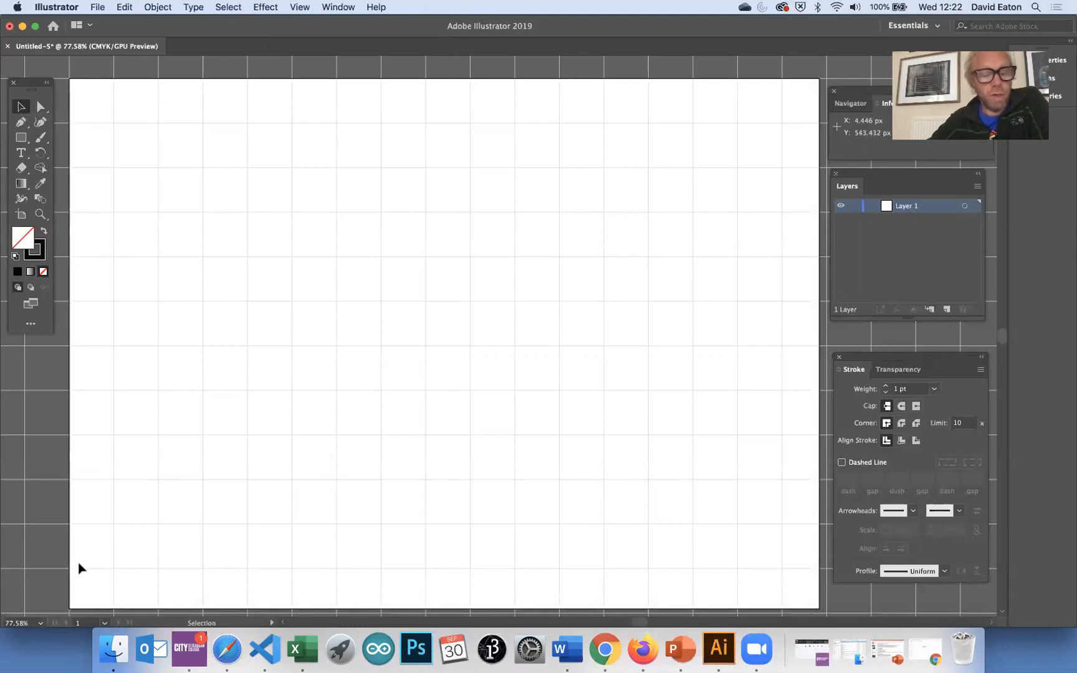
{"action": "left_click", "coordinate": [296, 8]}
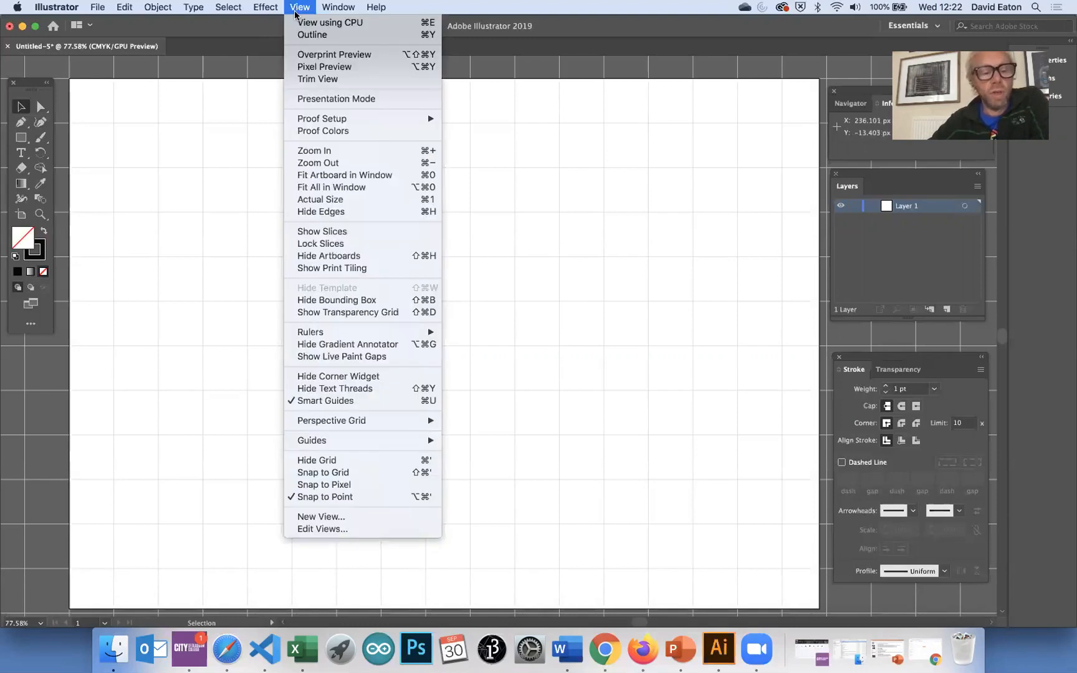
{"action": "left_click", "coordinate": [329, 474]}
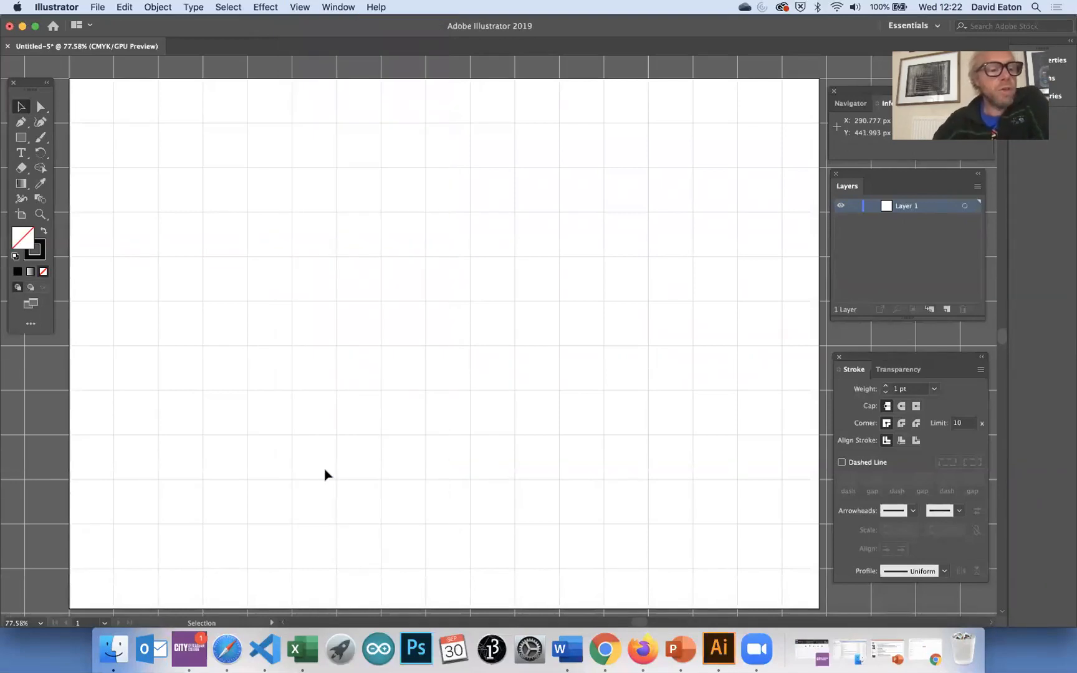
Draw a 300 px square with no fill and a black stroke, its upper-left corner at X 100, Y 50 px
{"action": "left_click", "coordinate": [44, 232]}
{"action": "left_click", "coordinate": [43, 232]}
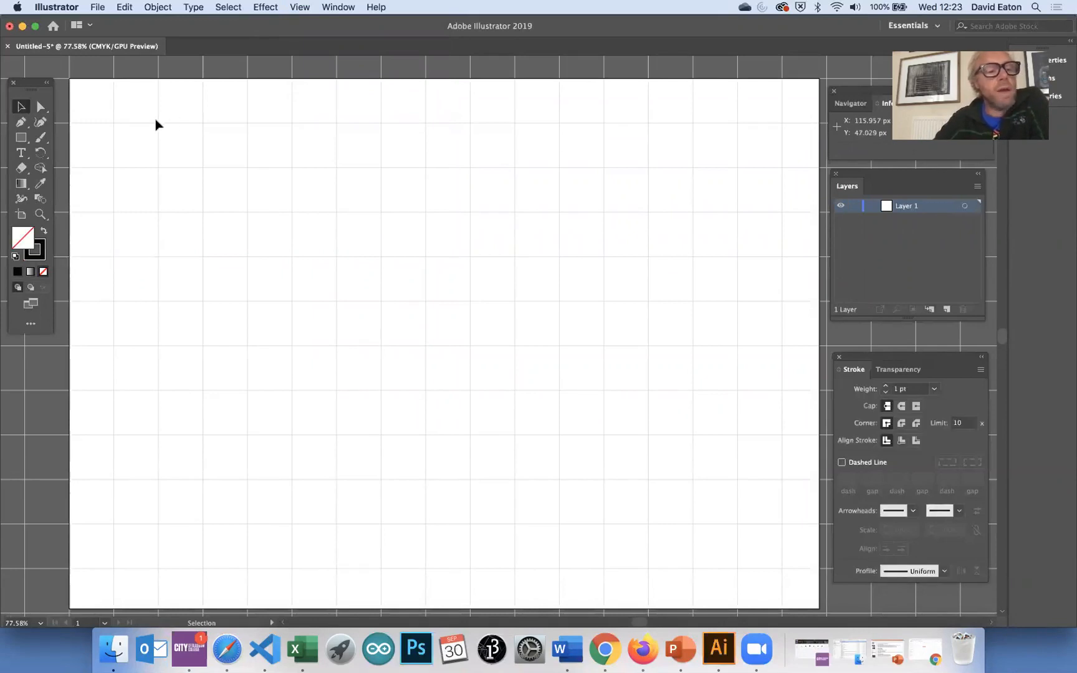
{"action": "left_click", "coordinate": [21, 137]}
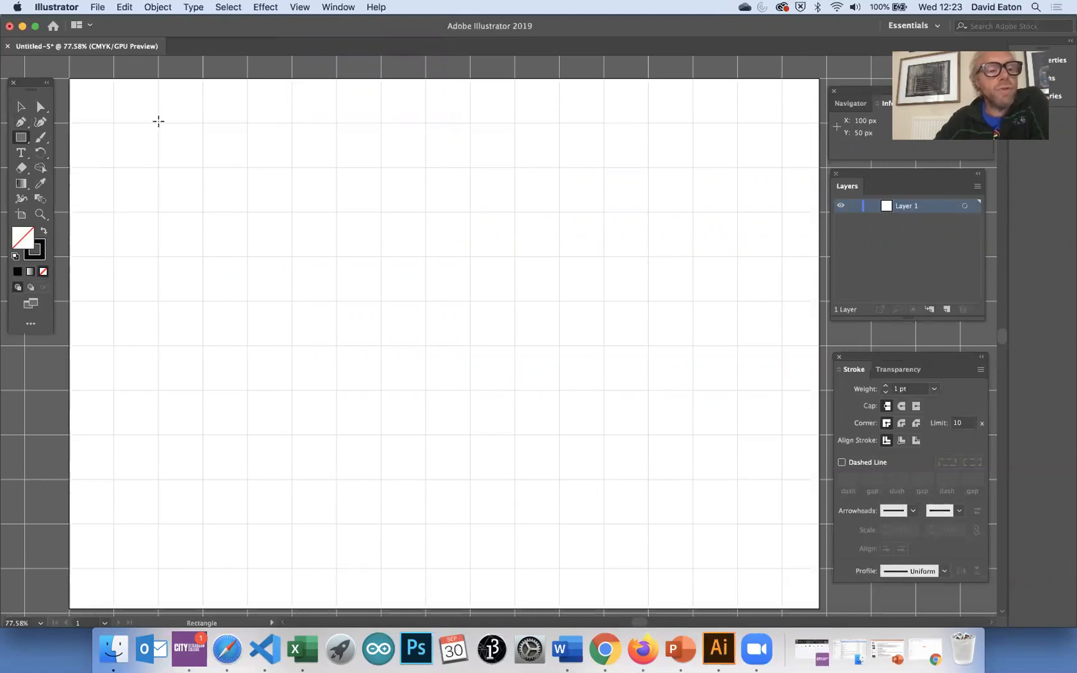
{"action": "left_click_drag", "start_coordinate": [158, 121], "coordinate": [417, 372]}
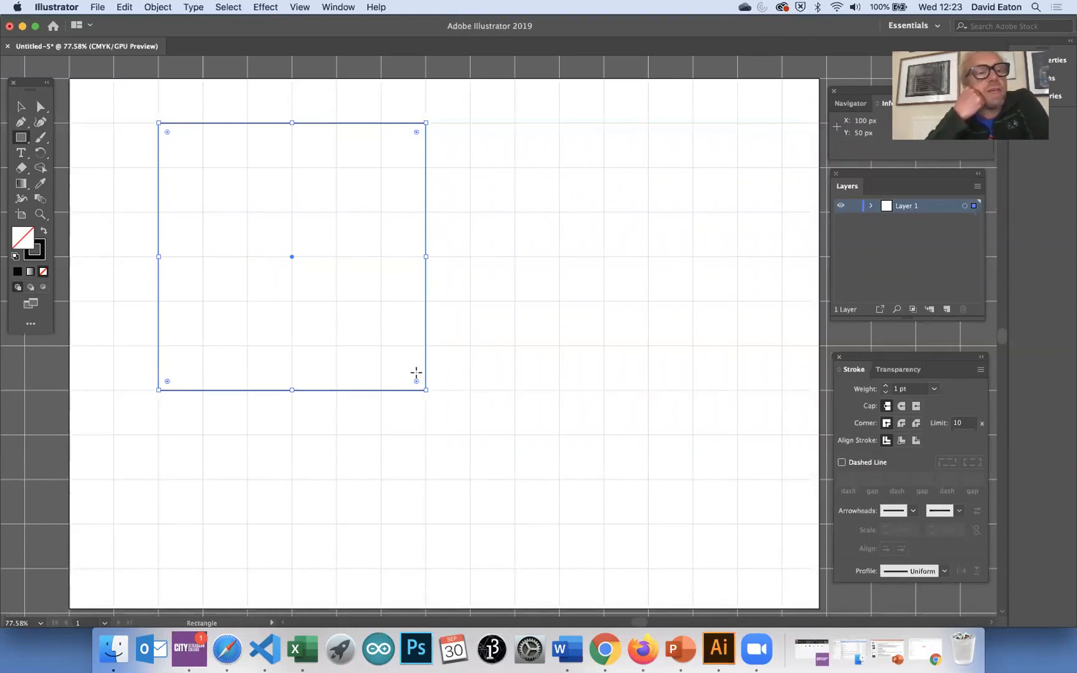
Move the square so its upper-left corner sits at X 250, Y 100 px, and deselect it
{"action": "left_click", "coordinate": [20, 107]}
{"action": "left_click_drag", "start_coordinate": [224, 125], "coordinate": [347, 182]}
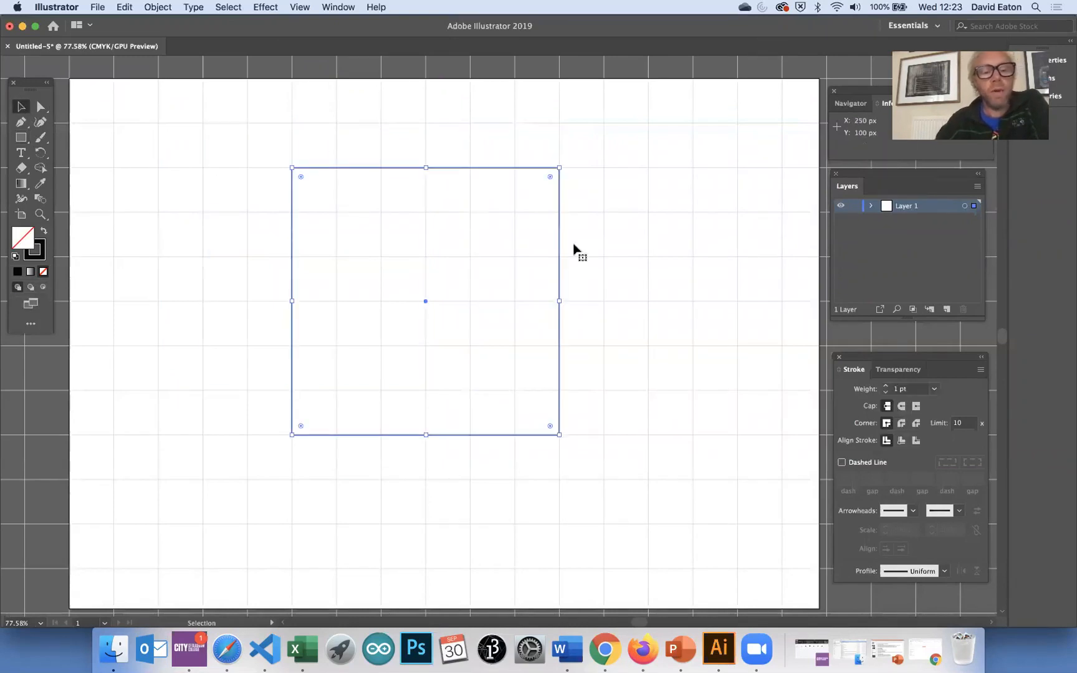
{"action": "left_click", "coordinate": [649, 277]}
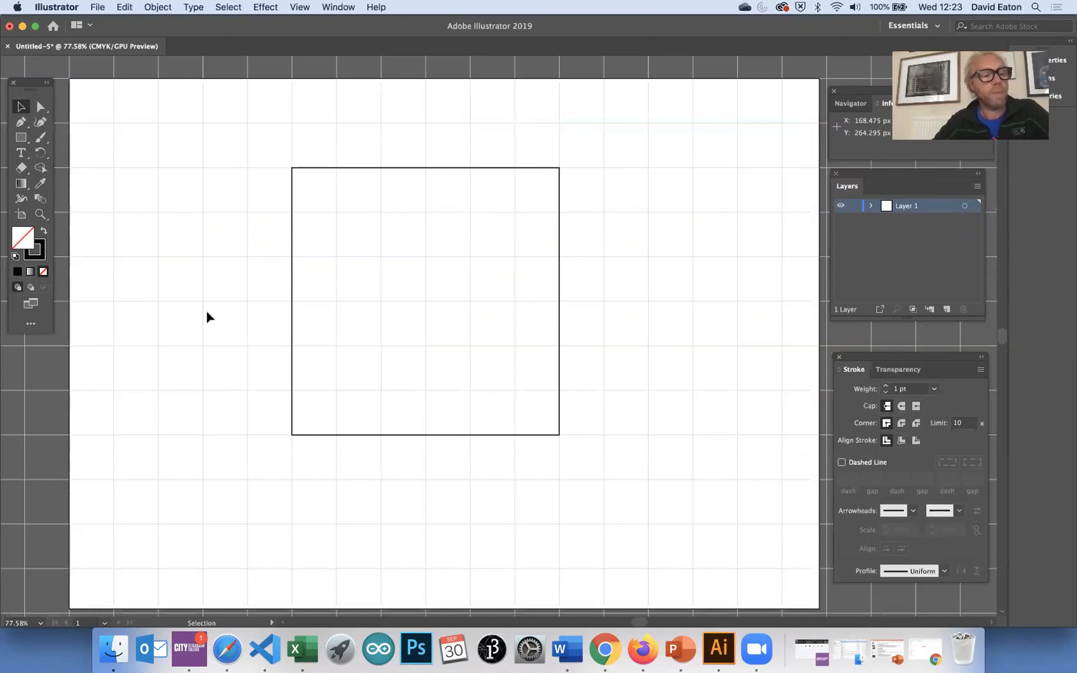
Set up the Rectangle tool with a yellow-green fill and no stroke
{"action": "left_click", "coordinate": [19, 138]}
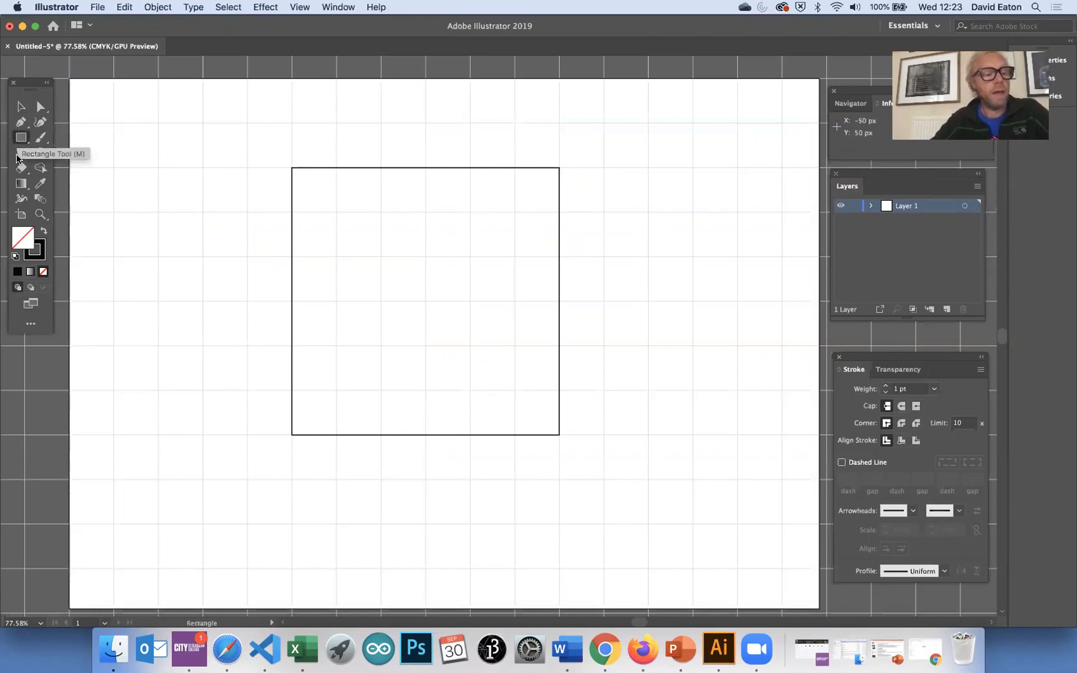
{"action": "double_click", "coordinate": [26, 235]}
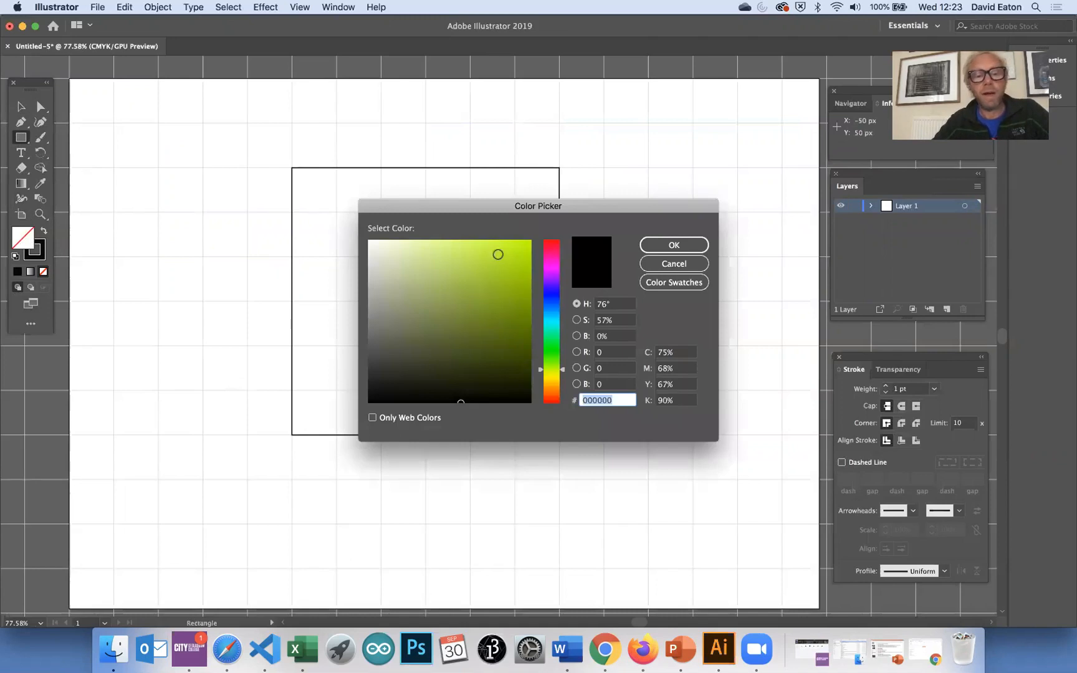
{"action": "left_click", "coordinate": [498, 254]}
{"action": "left_click", "coordinate": [651, 246]}
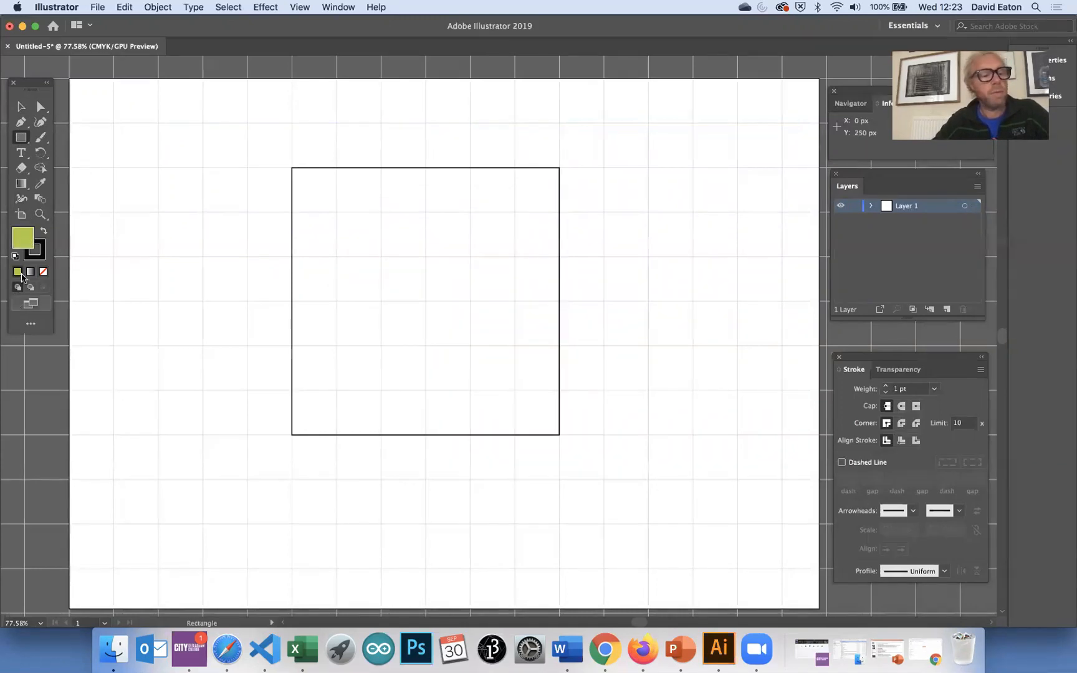
{"action": "left_click", "coordinate": [37, 258]}
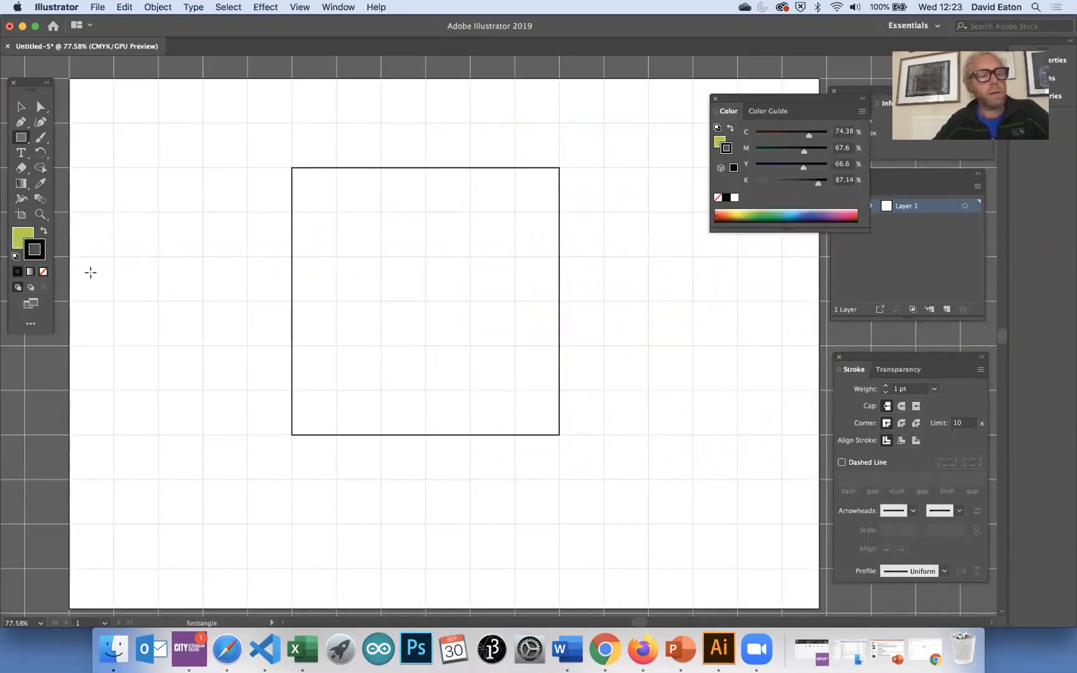
{"action": "left_click", "coordinate": [43, 271]}
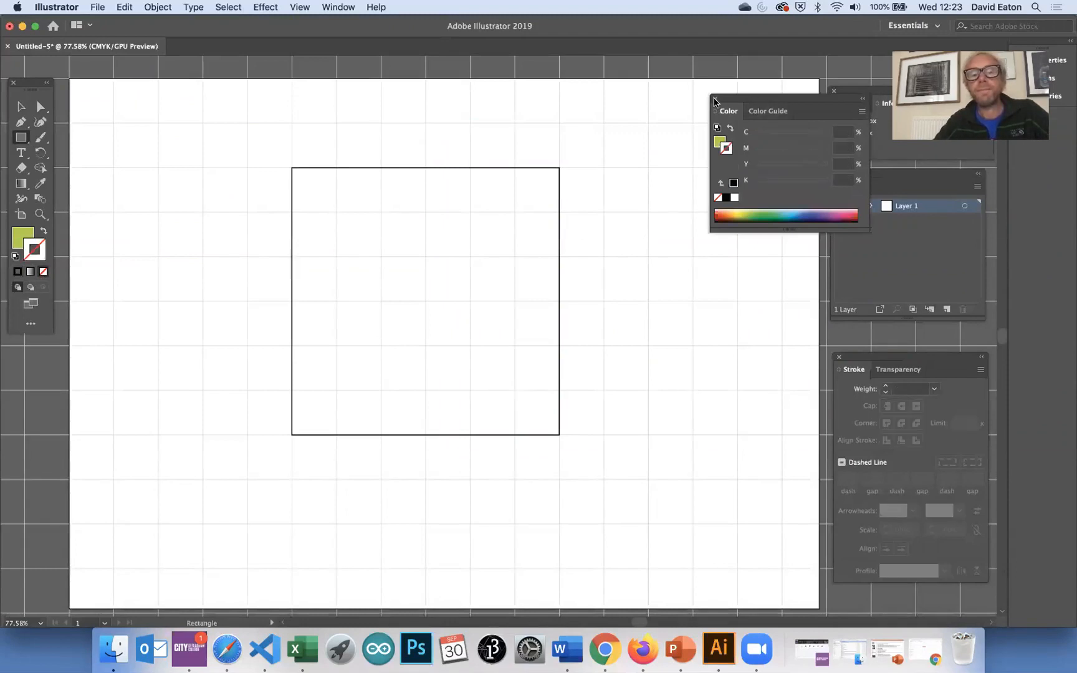
{"action": "left_click", "coordinate": [714, 99]}
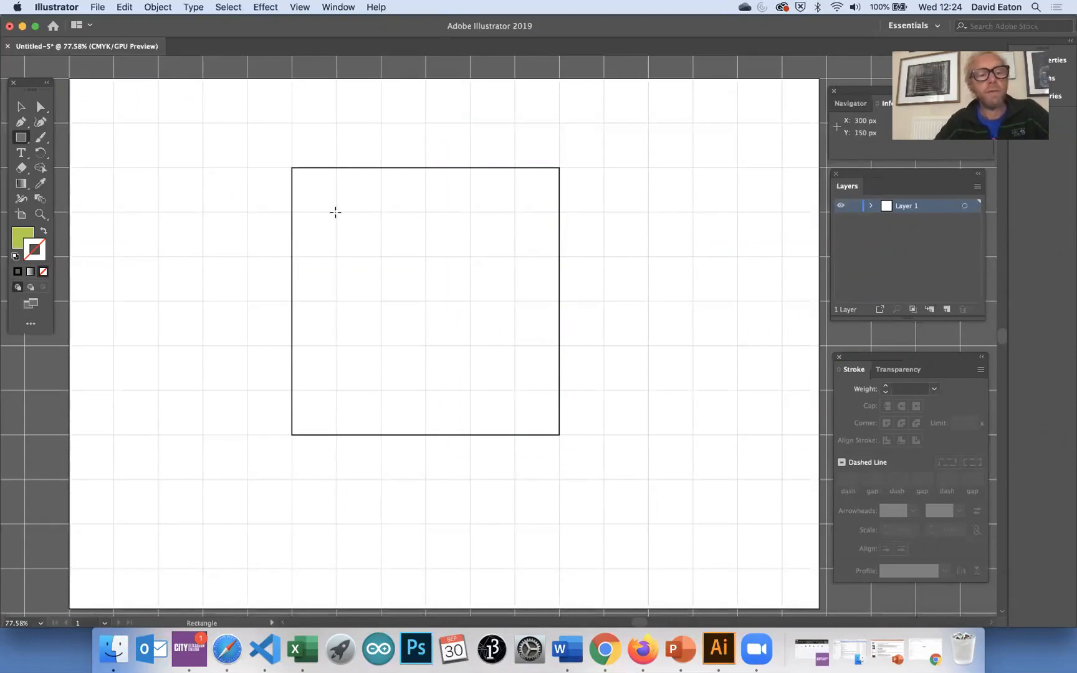
Draw a 100 px green square and a 50 by 150 px rectangle inside the outlined square, and recolour the rectangle red
{"action": "left_click_drag", "start_coordinate": [341, 217], "coordinate": [405, 286]}
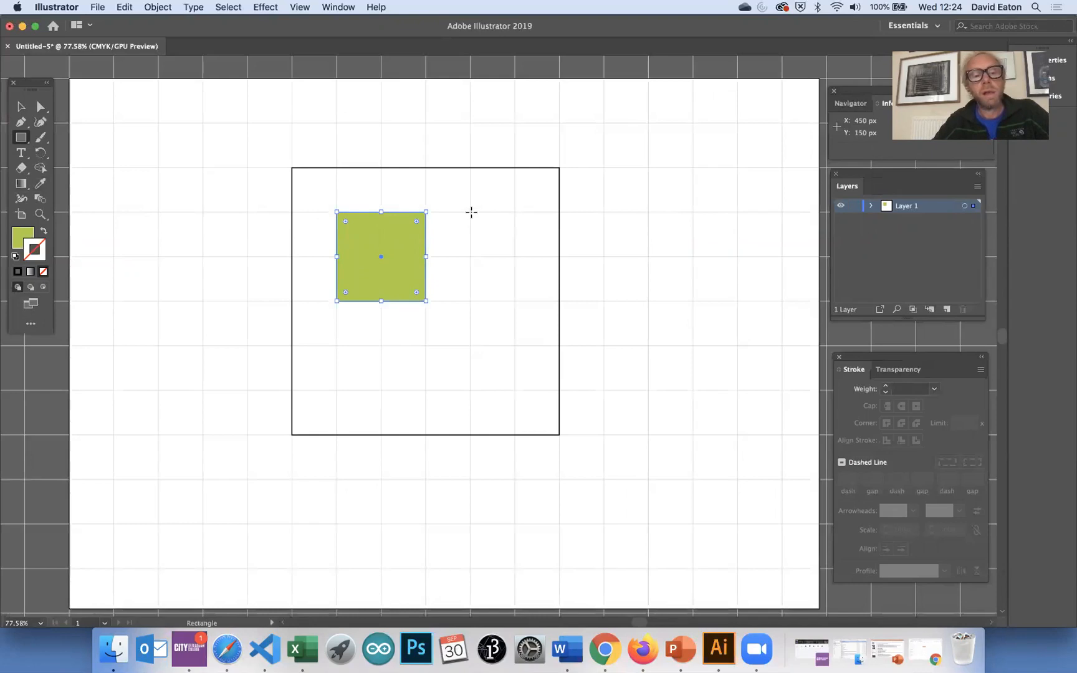
{"action": "left_click_drag", "start_coordinate": [469, 212], "coordinate": [503, 341]}
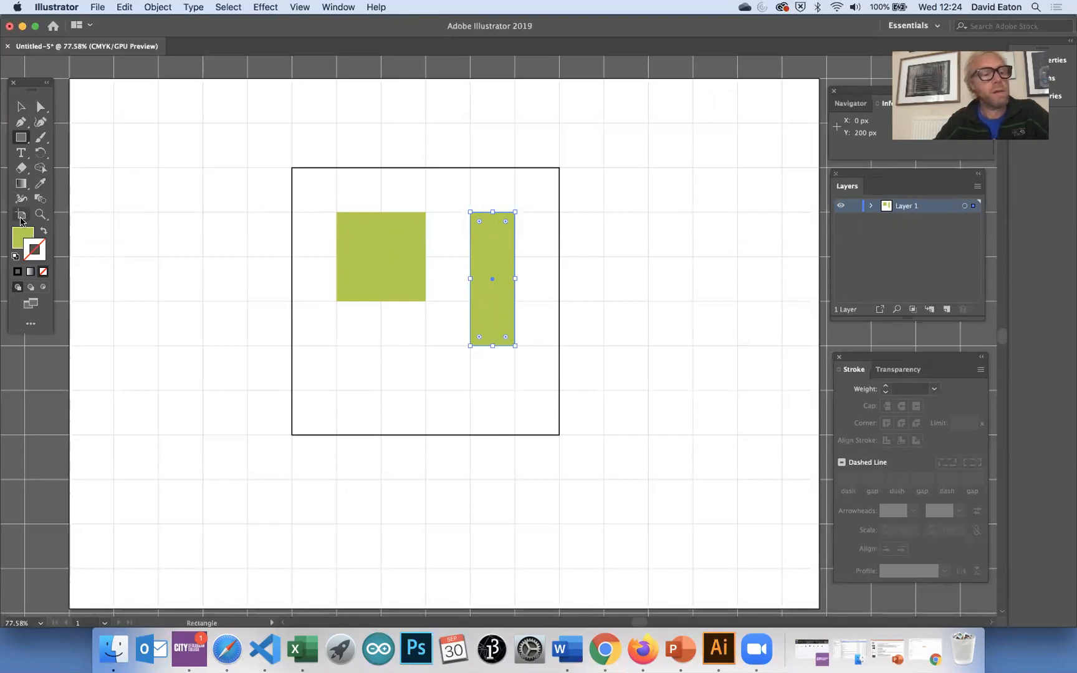
{"action": "double_click", "coordinate": [21, 236]}
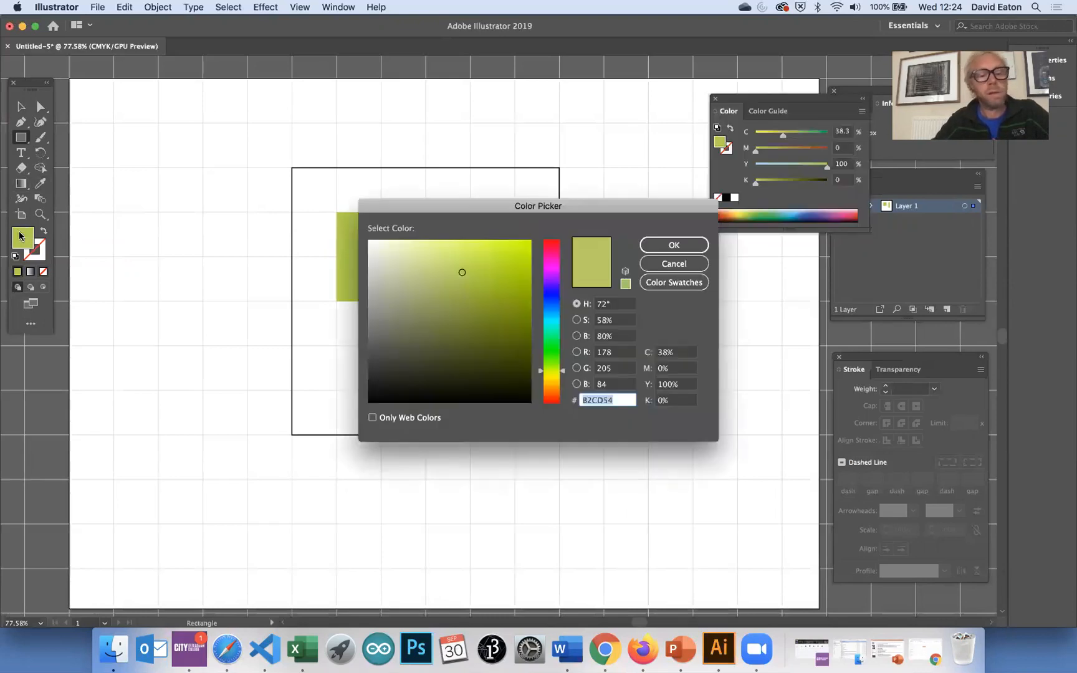
{"action": "left_click", "coordinate": [549, 243]}
{"action": "left_click", "coordinate": [673, 245]}
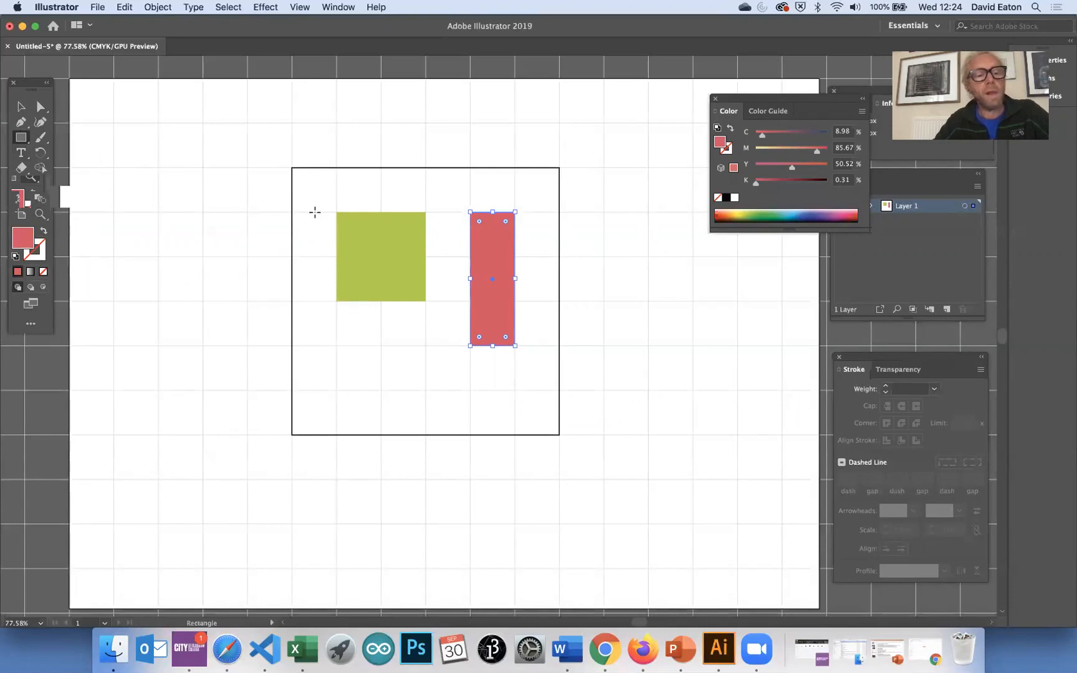
Draw a 150 px red square overlapping the lower edge of the outlined square and select it
{"action": "left_click_drag", "start_coordinate": [336, 347], "coordinate": [465, 466]}
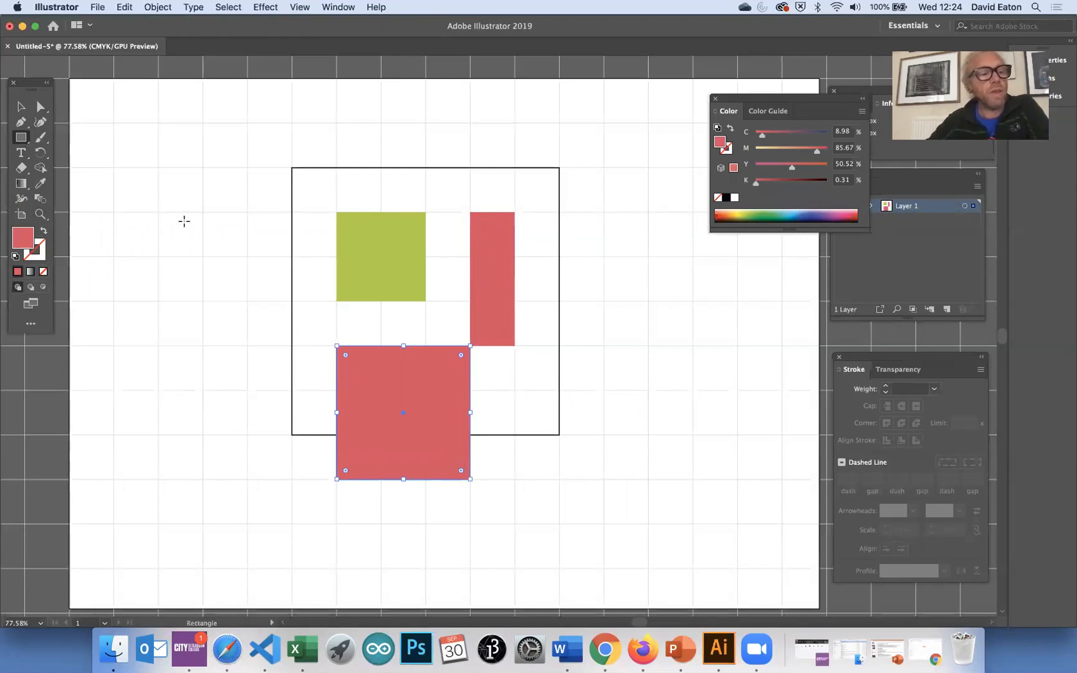
{"action": "left_click", "coordinate": [20, 106]}
{"action": "left_click", "coordinate": [190, 286]}
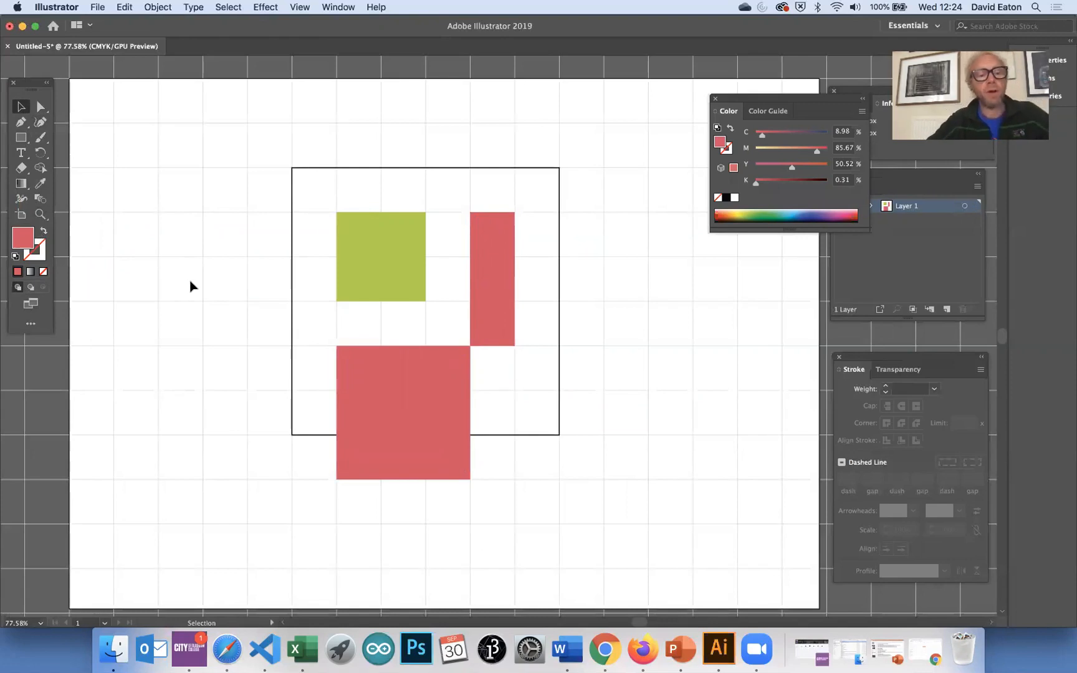
{"action": "left_click", "coordinate": [395, 405]}
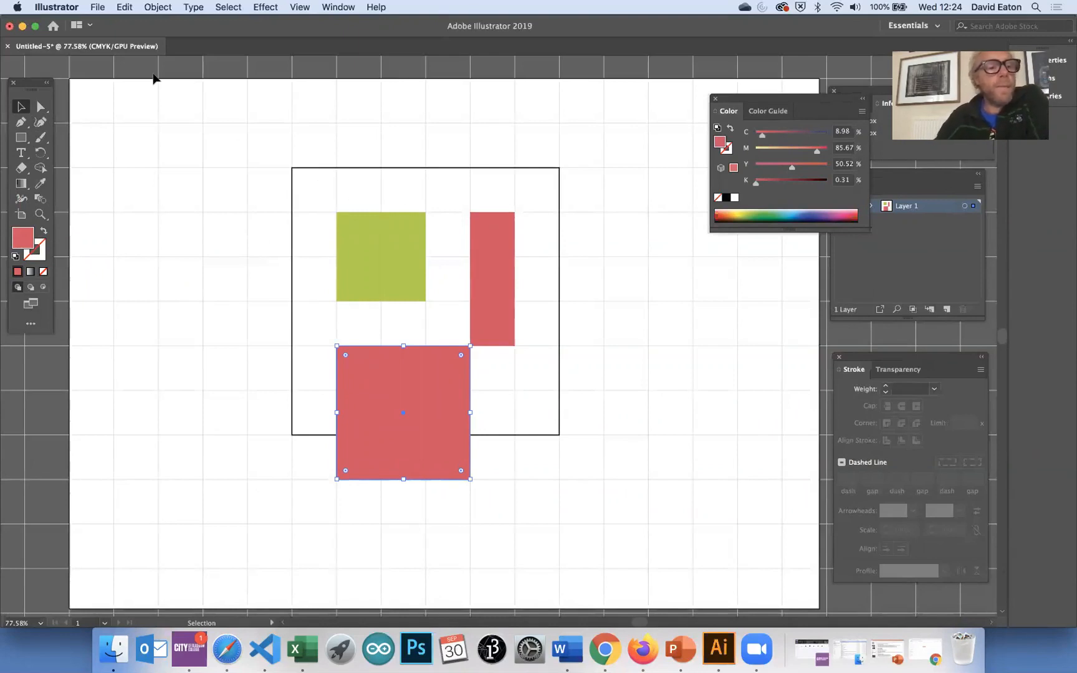
Turn off Snap to Grid and hide the grid
{"action": "left_click", "coordinate": [97, 7]}
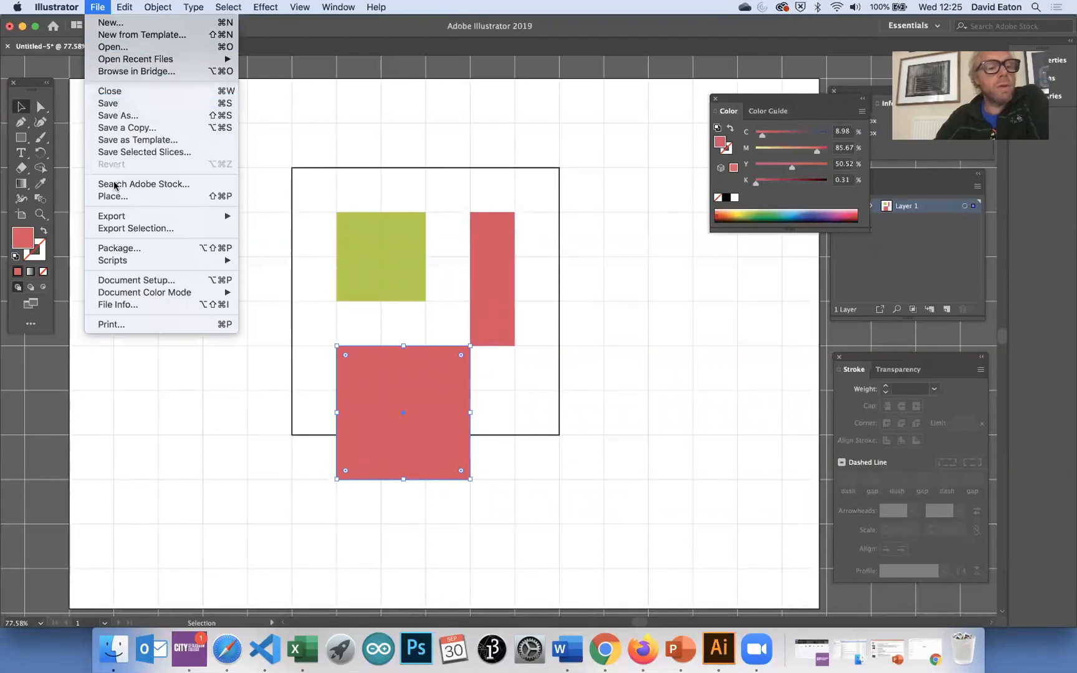
{"action": "mouse_move", "coordinate": [67, 6]}
{"action": "mouse_move", "coordinate": [300, 7]}
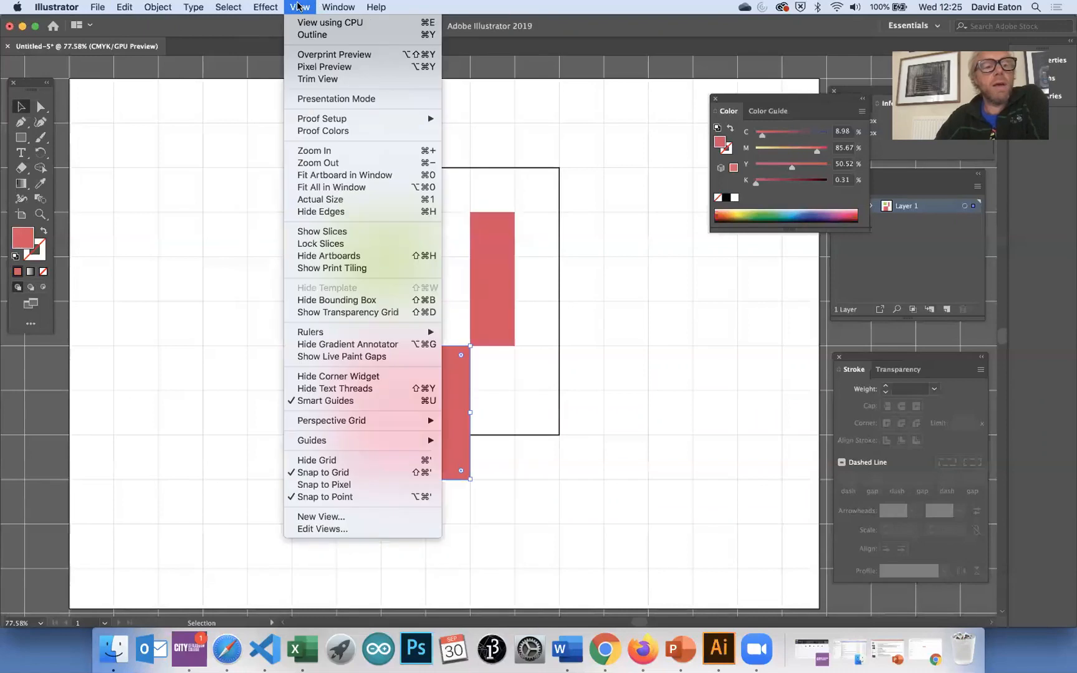
{"action": "left_click", "coordinate": [324, 473]}
{"action": "left_click", "coordinate": [298, 7]}
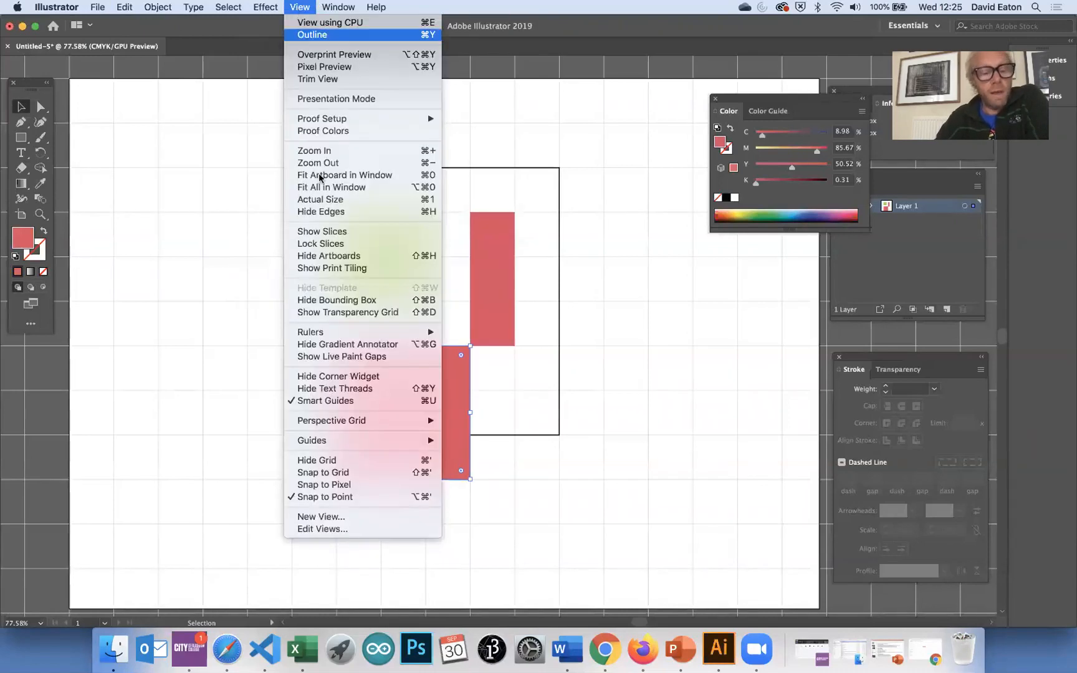
{"action": "left_click", "coordinate": [329, 461]}
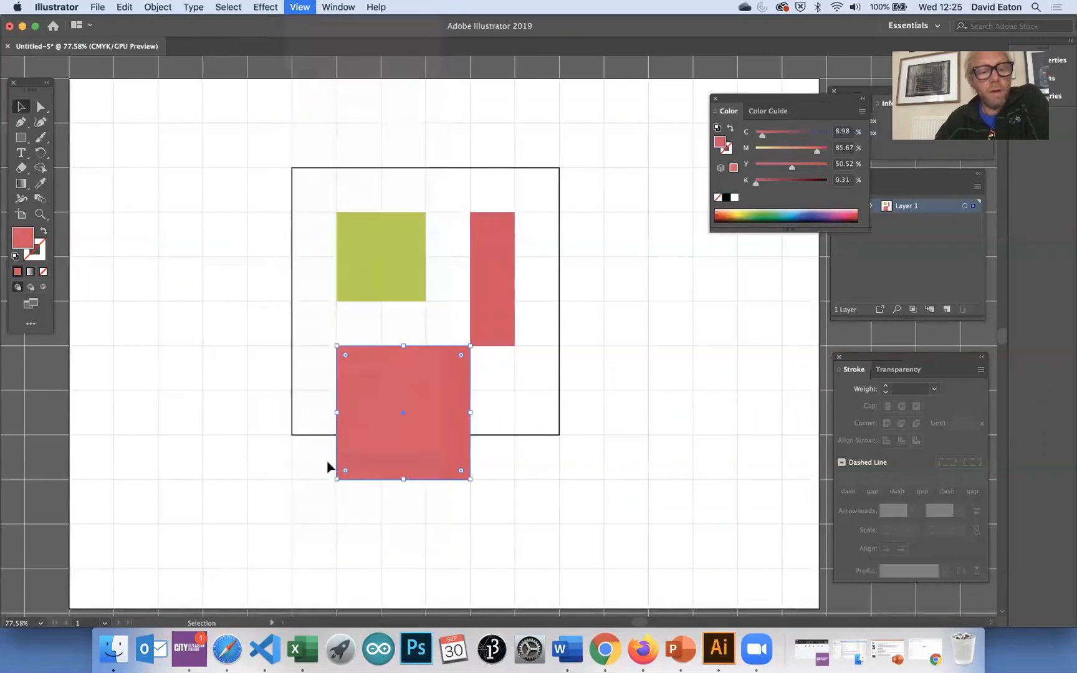
Delete the large red square, the green square and the narrow red rectangle, leaving only the outlined square
{"action": "key", "text": "Delete"}
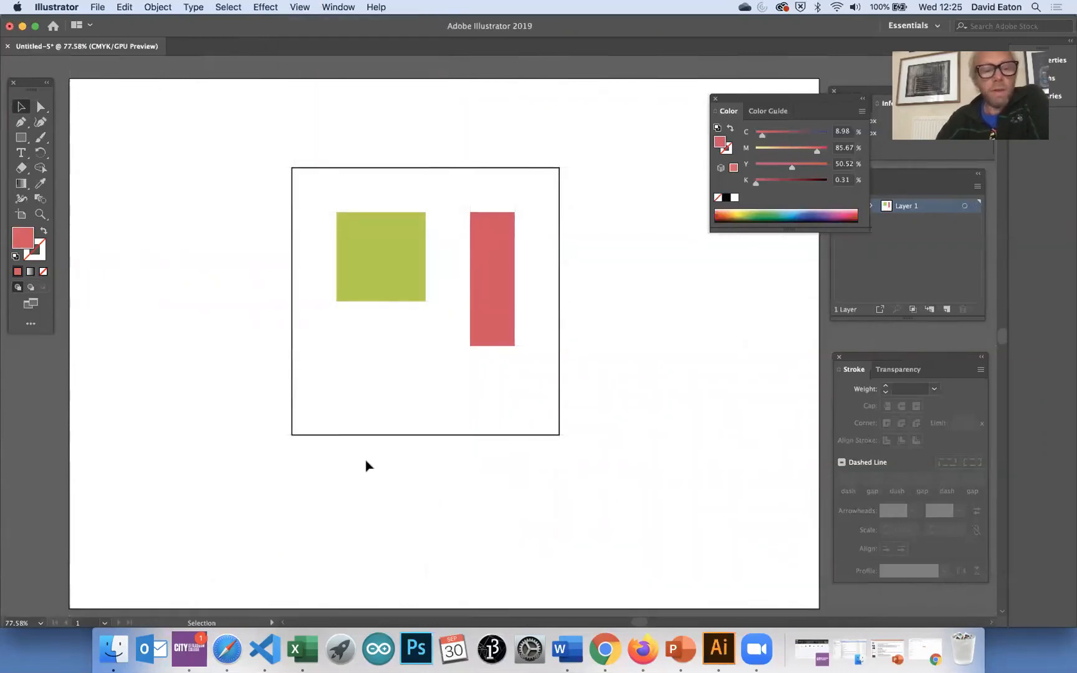
{"action": "left_click", "coordinate": [367, 285]}
{"action": "key", "text": "Delete"}
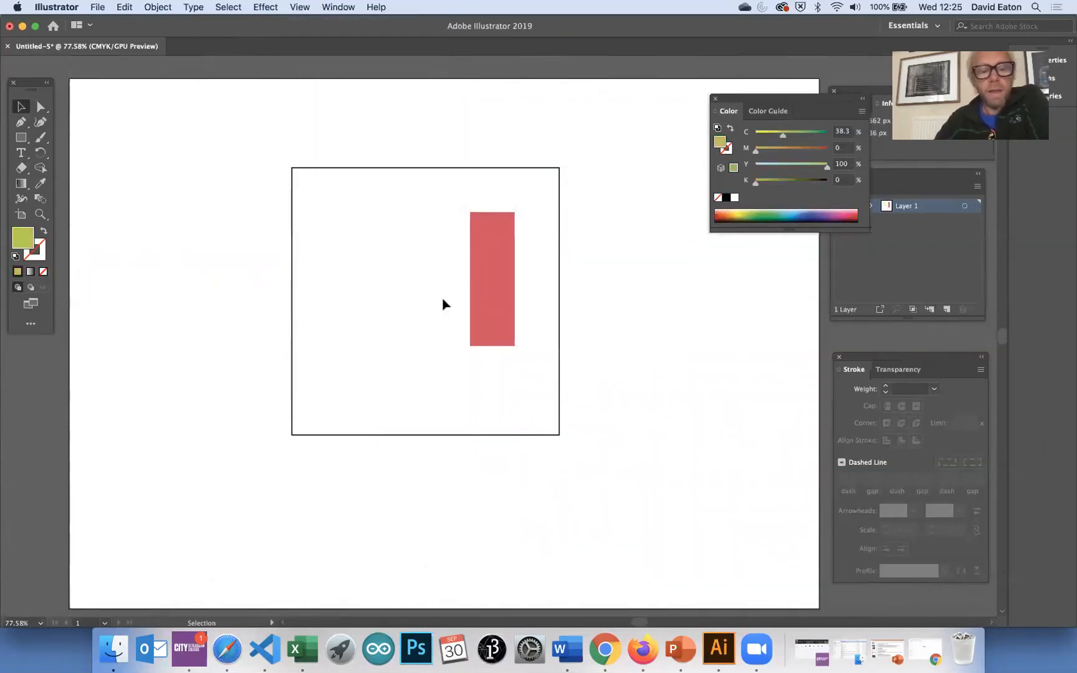
{"action": "left_click", "coordinate": [481, 305]}
{"action": "key", "text": "Delete"}
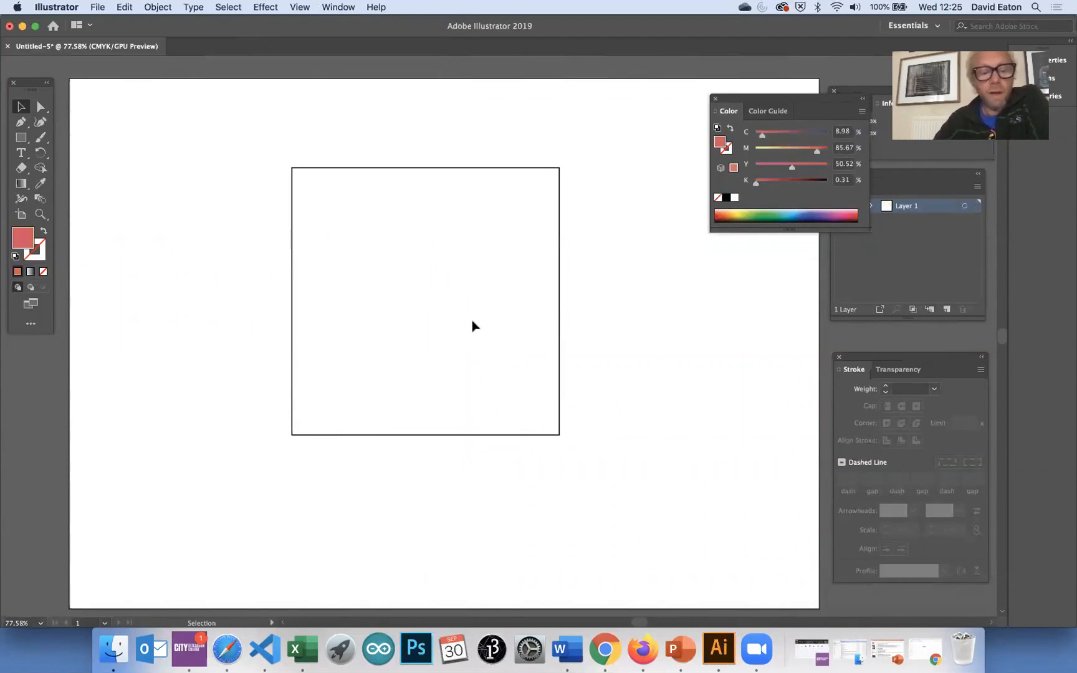
Split the outlined square into a grid of 6 rows and 6 columns
{"action": "left_click", "coordinate": [462, 435]}
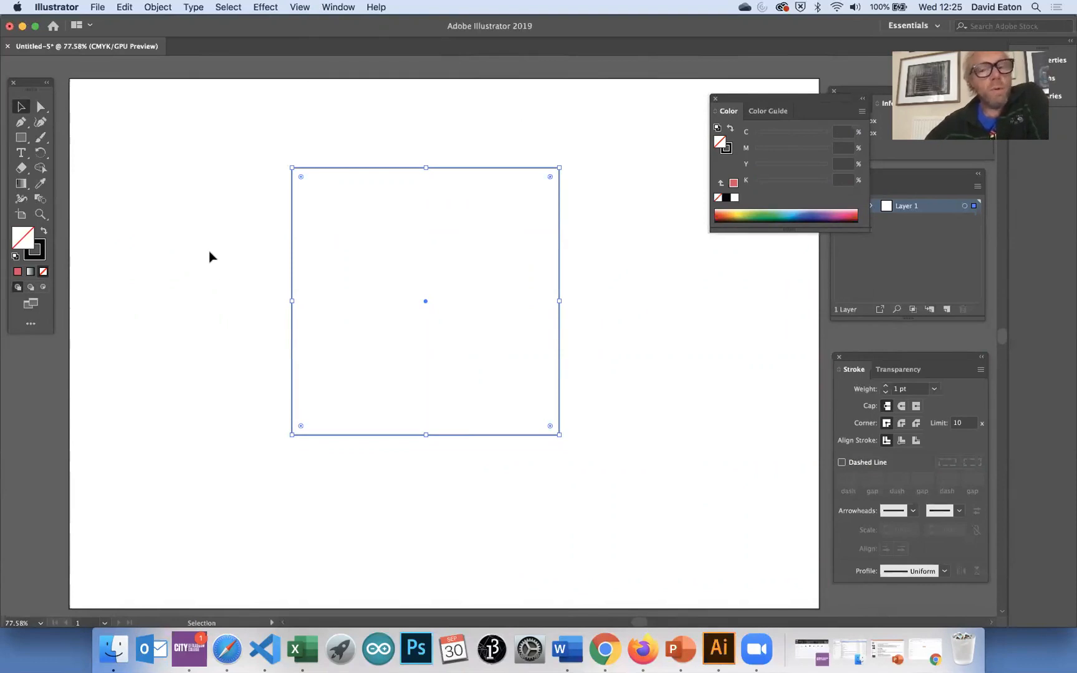
{"action": "left_click", "coordinate": [158, 7]}
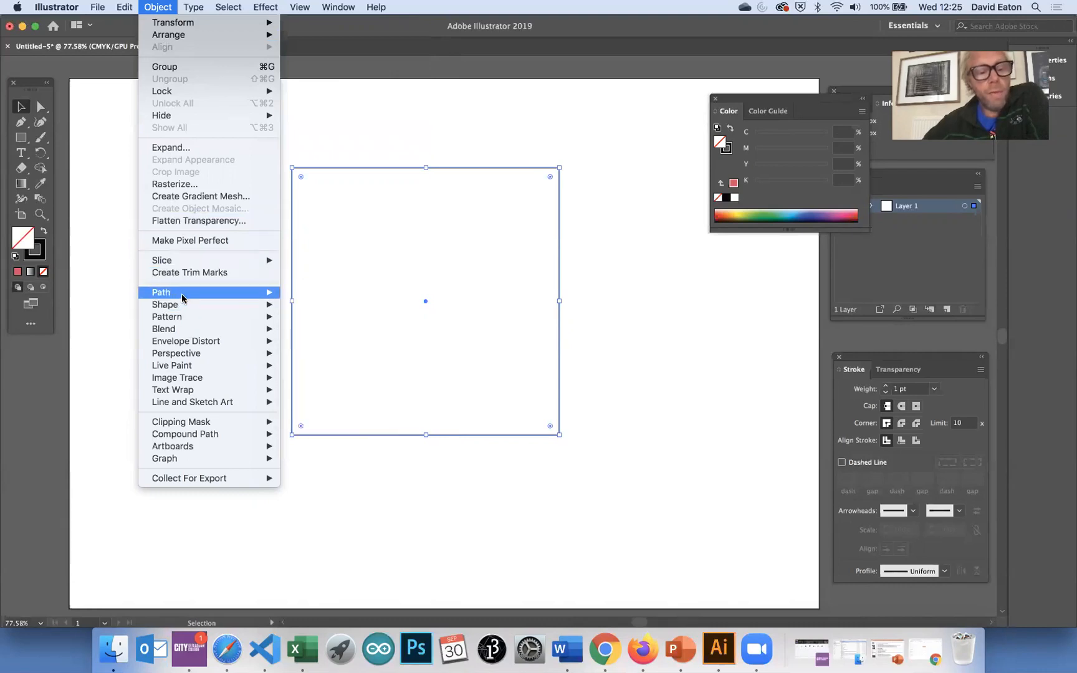
{"action": "mouse_move", "coordinate": [183, 294]}
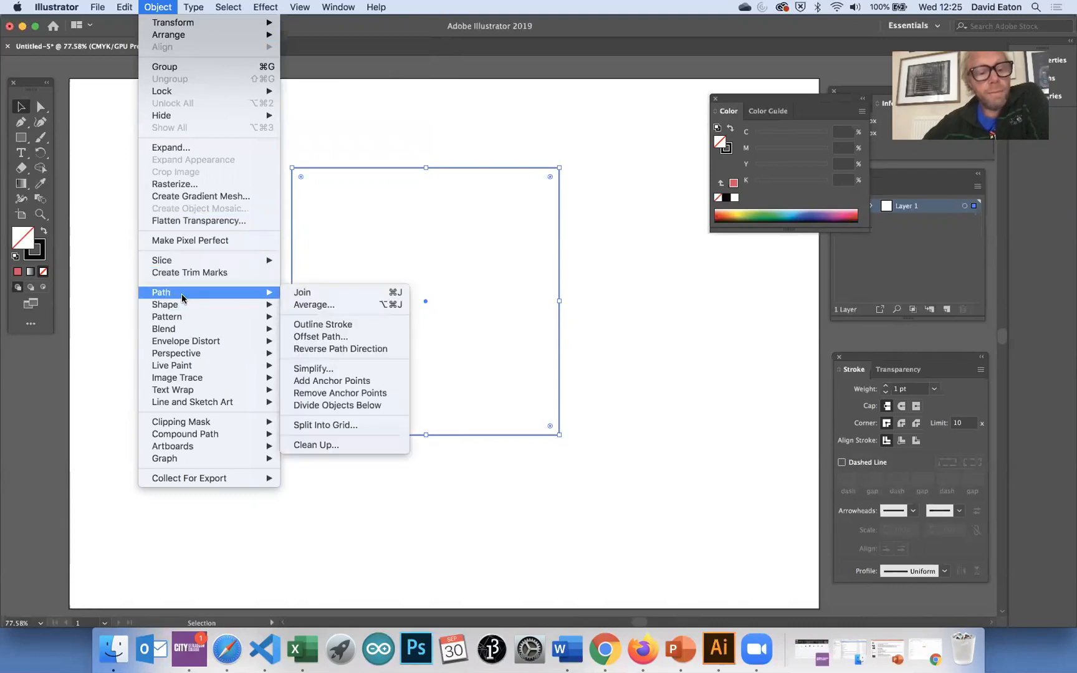
{"action": "left_click", "coordinate": [331, 426]}
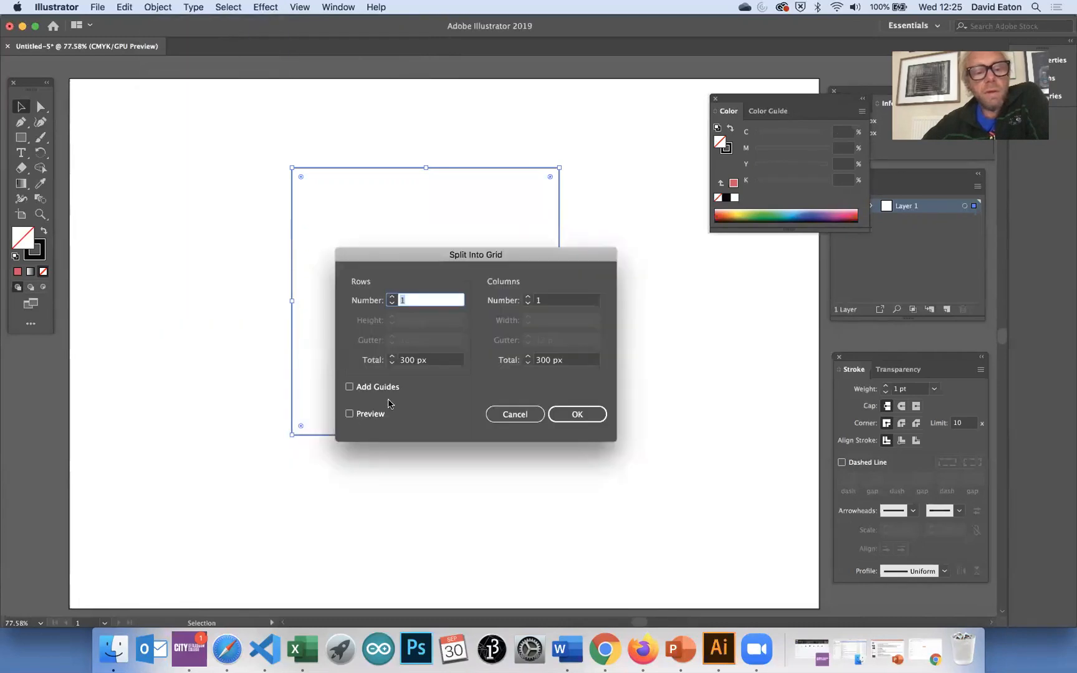
{"action": "type", "text": "6"}
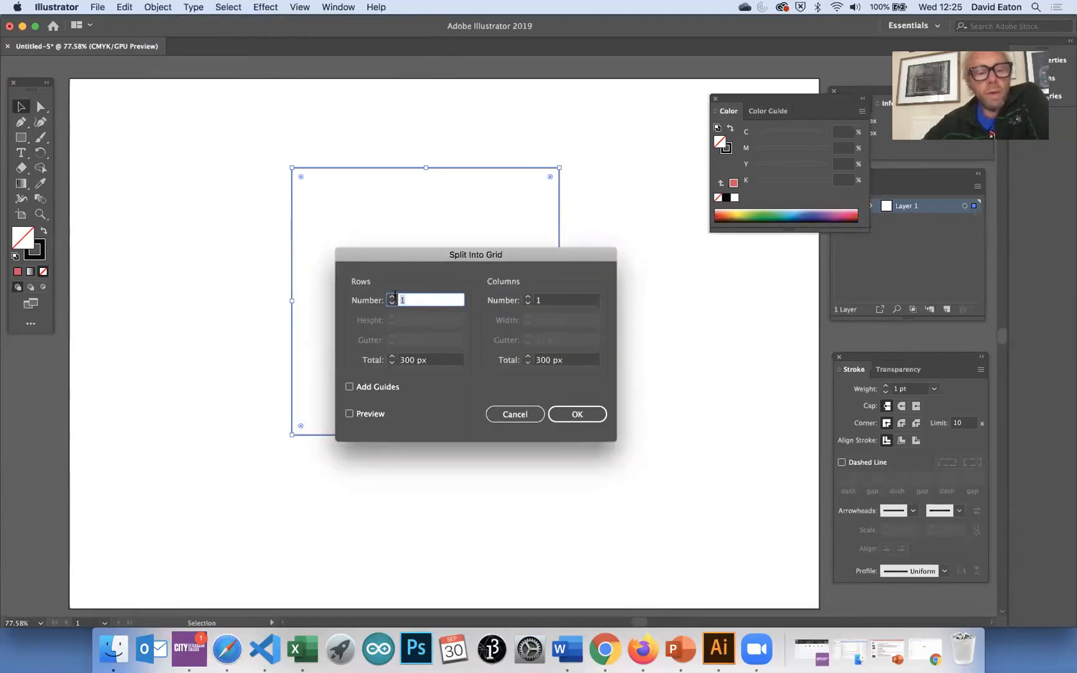
{"action": "left_click", "coordinate": [554, 300]}
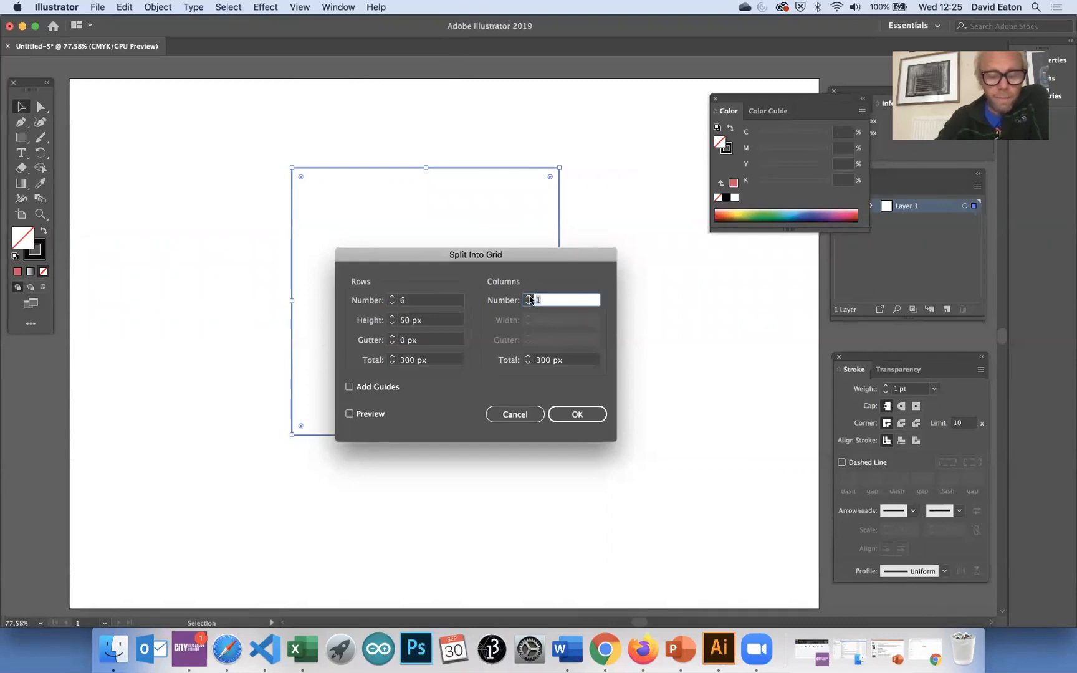
{"action": "type", "text": "6"}
{"action": "left_click", "coordinate": [570, 417]}
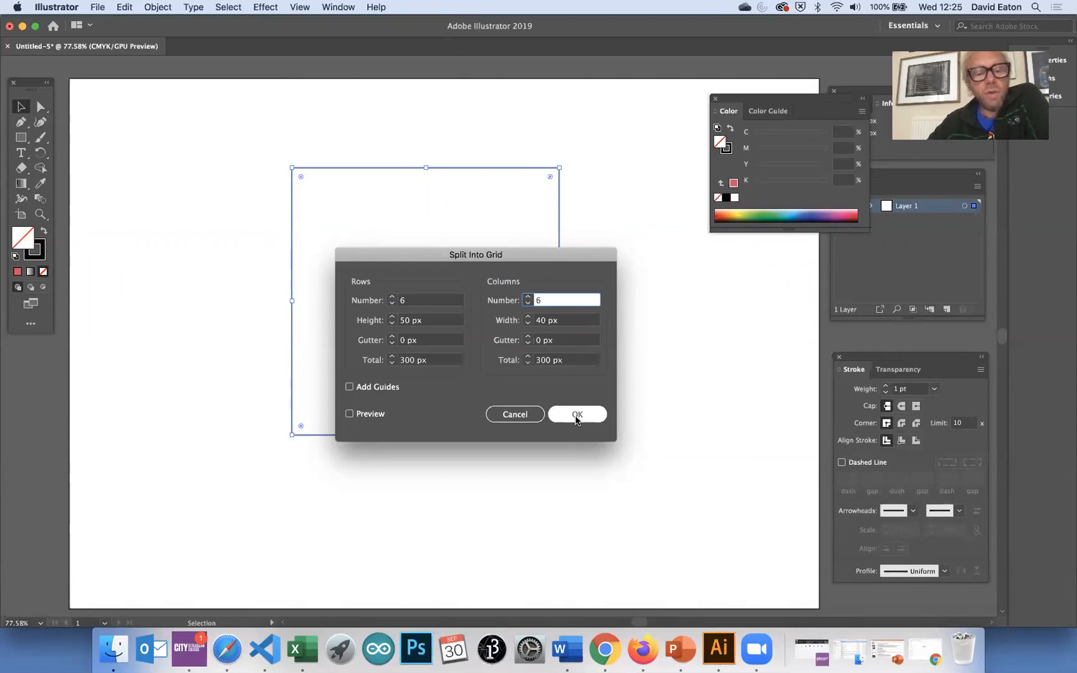
{"action": "left_click", "coordinate": [576, 420]}
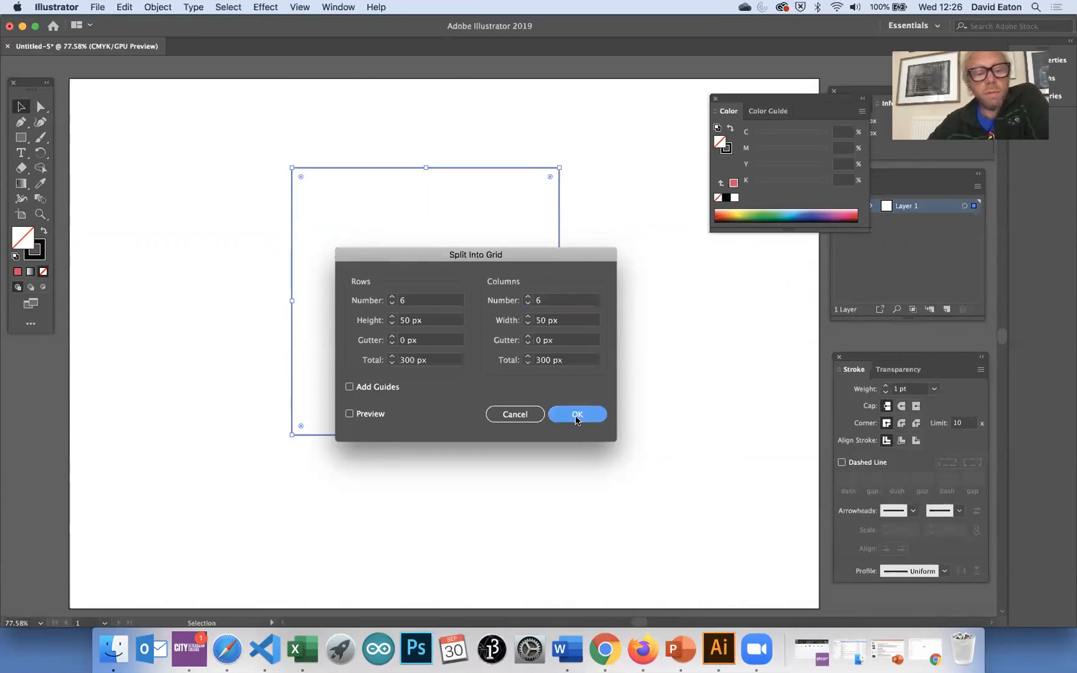
{"action": "left_click", "coordinate": [577, 420]}
Select individual cells of the grid to check that they are separate squares, and clear the selection
{"action": "left_click", "coordinate": [199, 306]}
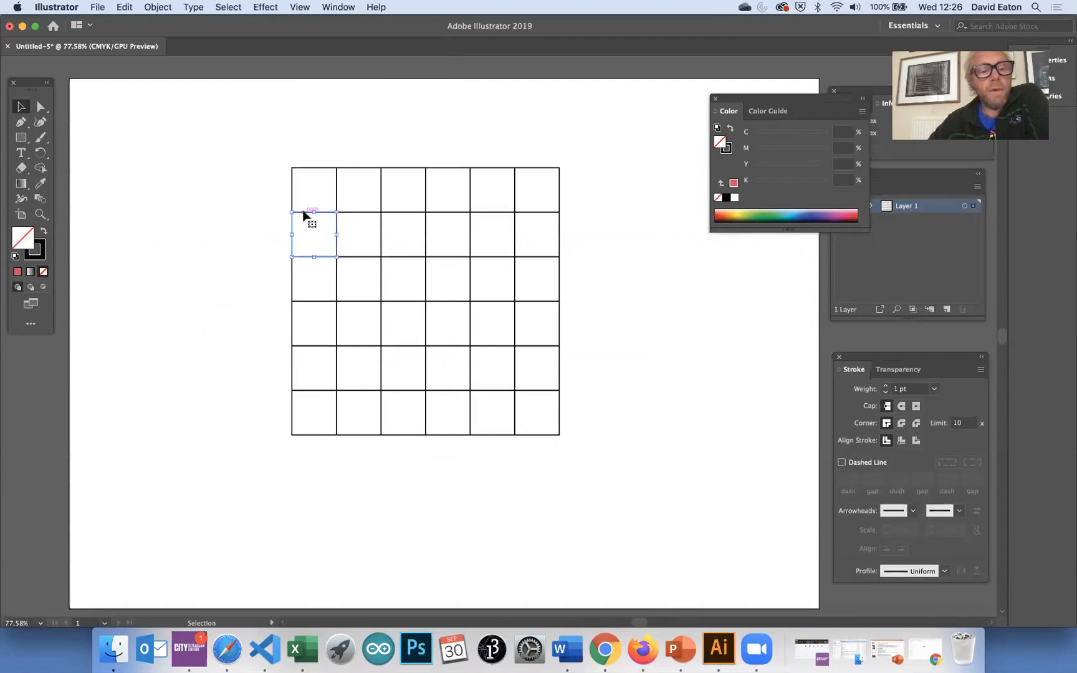
{"action": "left_click", "coordinate": [317, 169]}
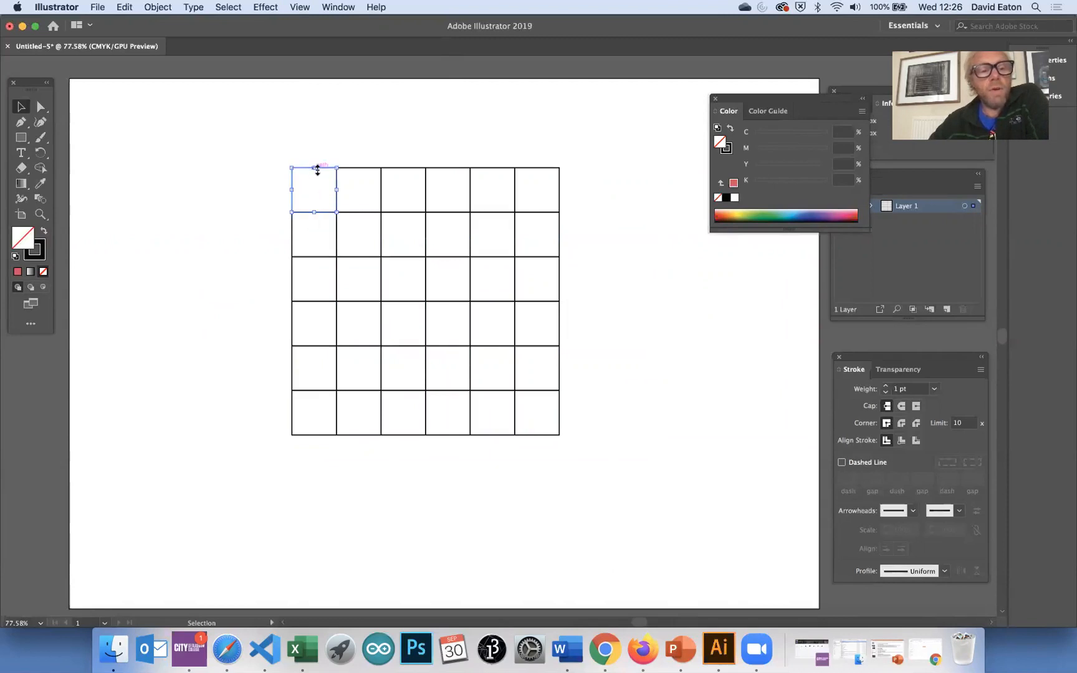
{"action": "left_click", "coordinate": [357, 212]}
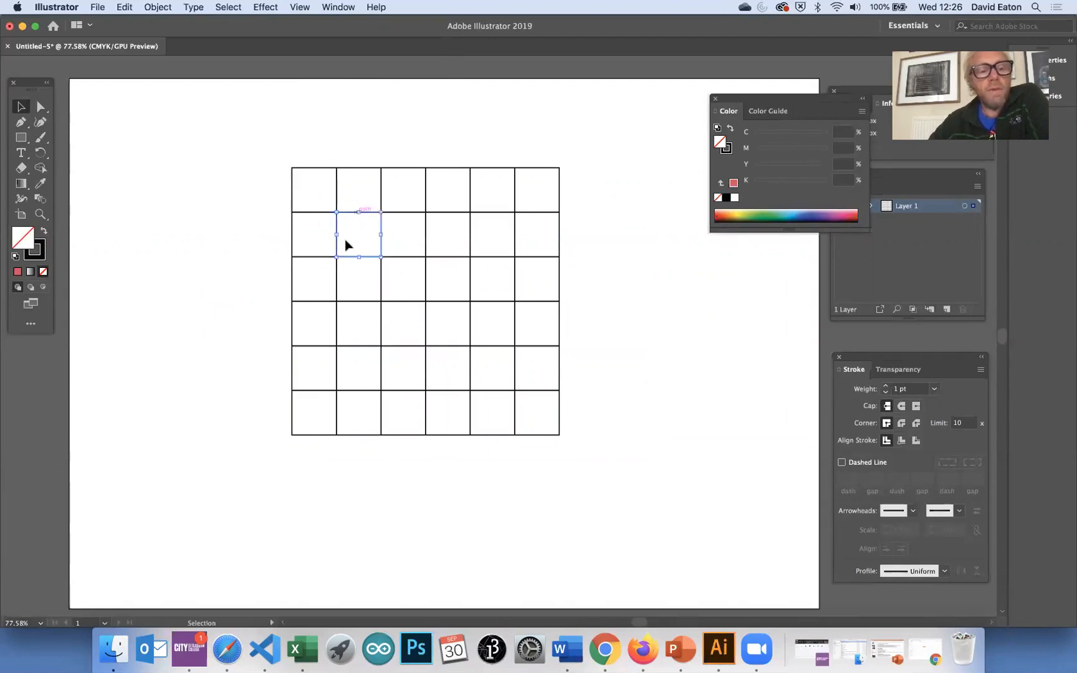
{"action": "left_click", "coordinate": [350, 302]}
{"action": "left_click", "coordinate": [314, 302], "text": "shift"}
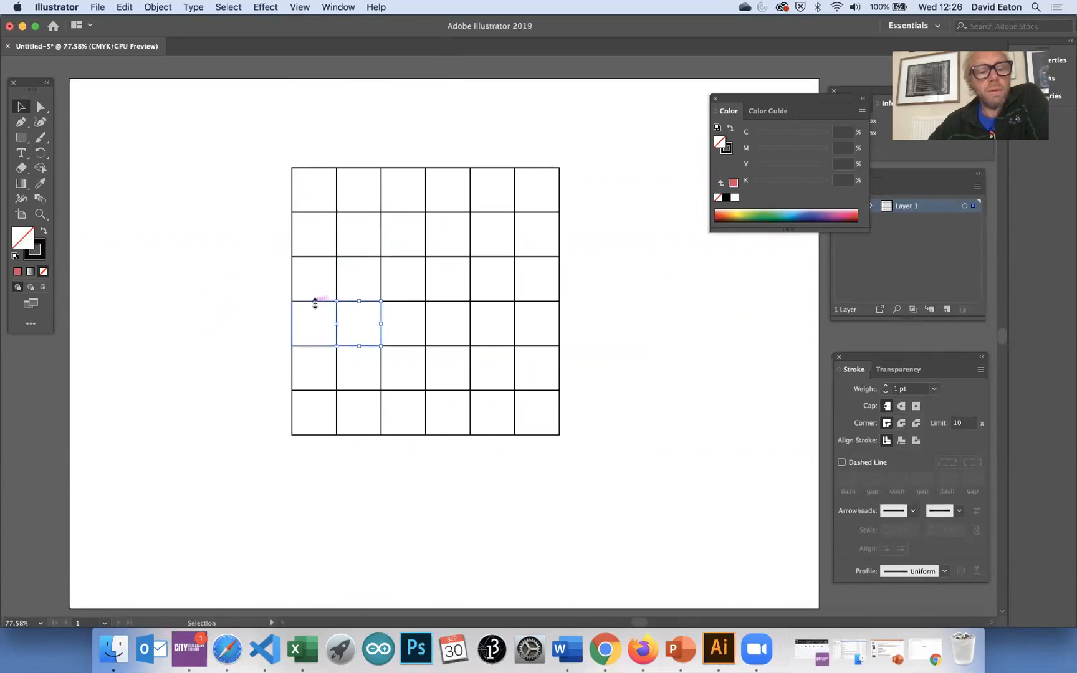
{"action": "left_click", "coordinate": [271, 169]}
Group all the grid cells and move the group slightly down and to the left on the artboard
{"action": "left_click_drag", "start_coordinate": [264, 129], "coordinate": [586, 455]}
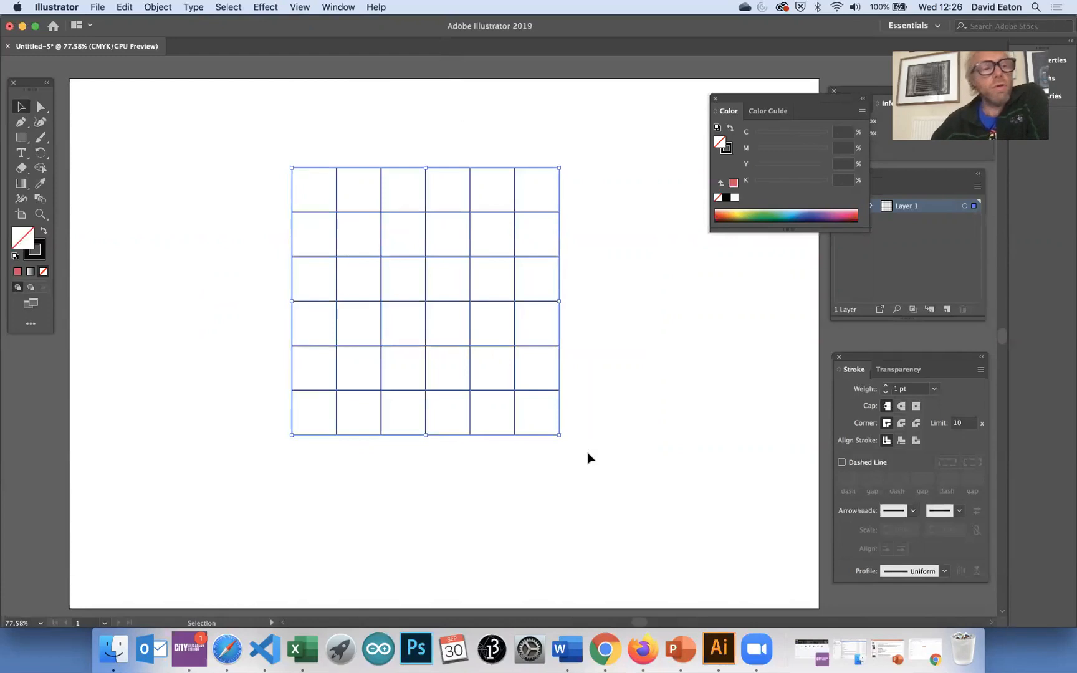
{"action": "left_click", "coordinate": [158, 6]}
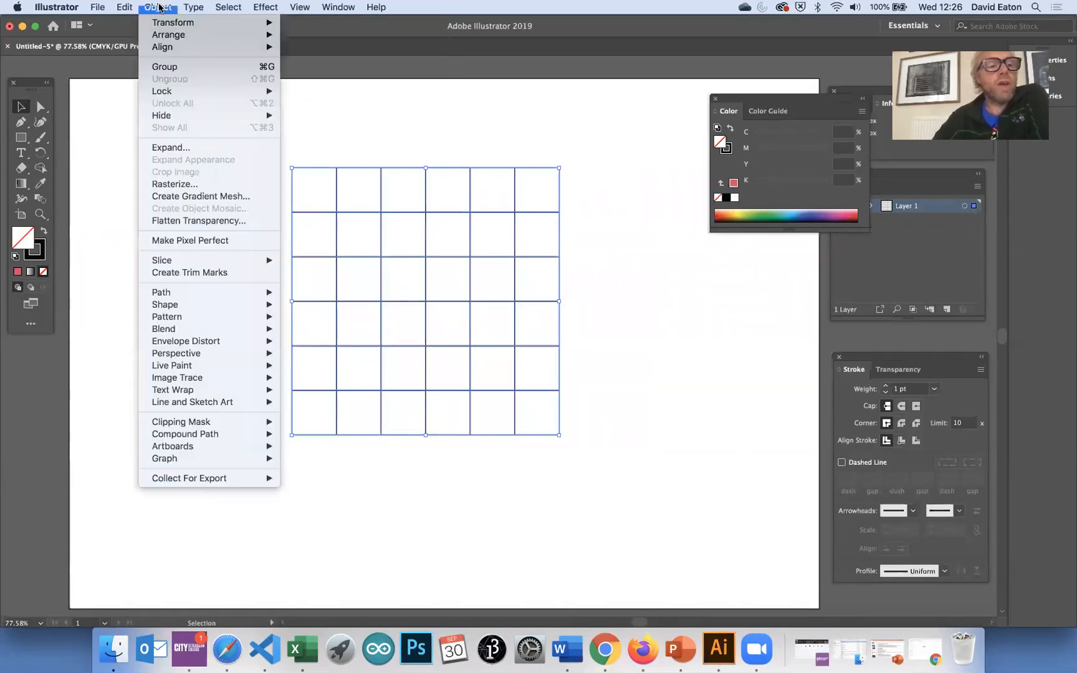
{"action": "left_click", "coordinate": [164, 67]}
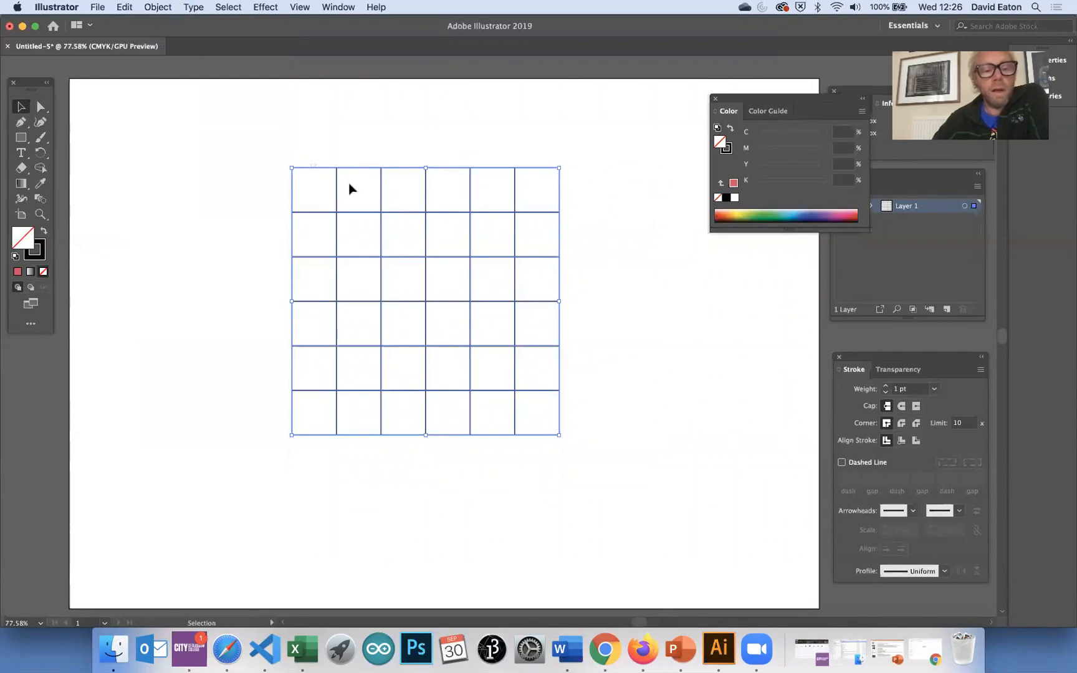
{"action": "left_click_drag", "start_coordinate": [360, 196], "coordinate": [303, 184]}
{"action": "left_click", "coordinate": [225, 210]}
Try a non-proportional resize of the grid group, undo it, and enlarge the group slightly in proportion
{"action": "left_click_drag", "start_coordinate": [535, 446], "coordinate": [524, 367]}
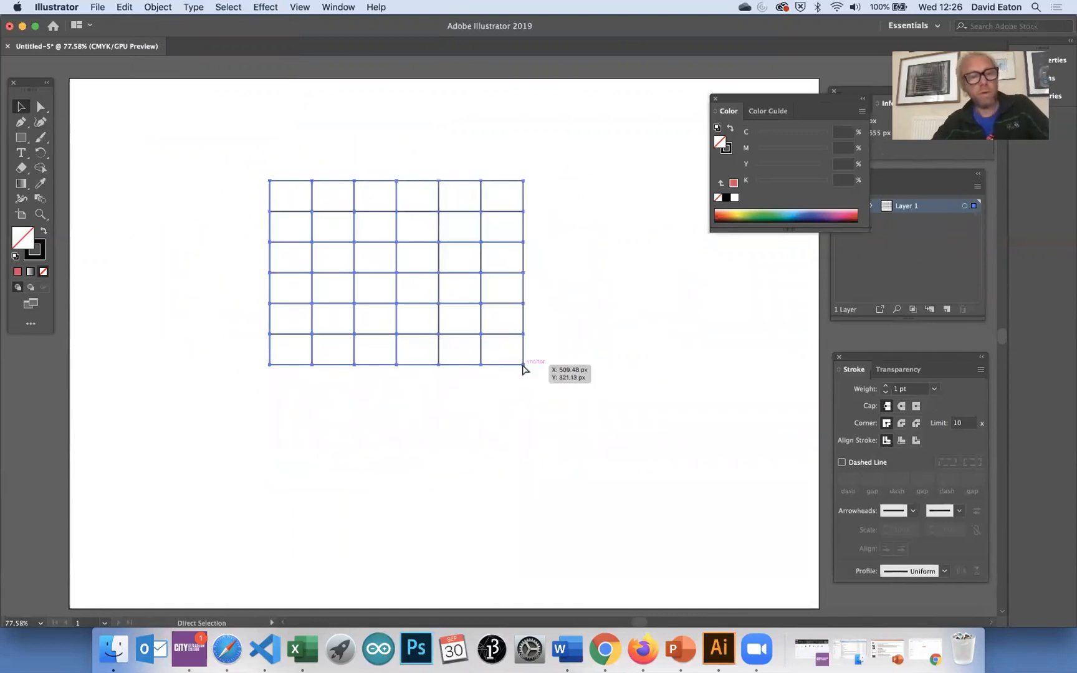
{"action": "key", "text": "super+z"}
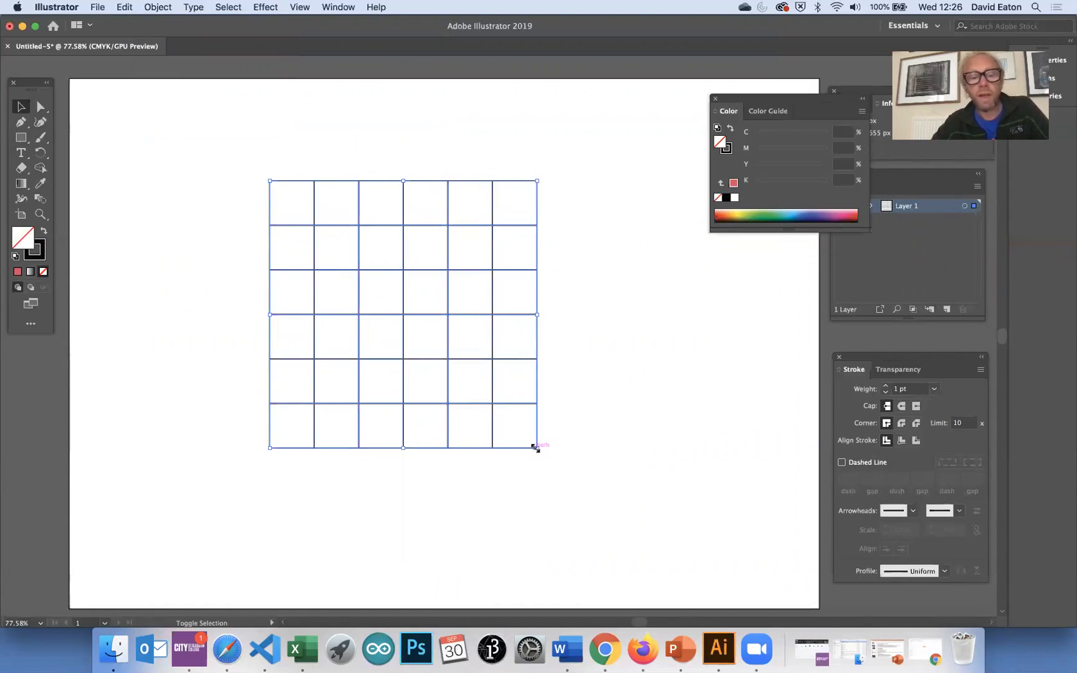
{"action": "left_click_drag", "start_coordinate": [528, 437], "coordinate": [542, 473]}
Paste a copy of the grid group, move it to the right of the original, and delete the copy
{"action": "key", "text": "super+c"}
{"action": "key", "text": "super+v"}
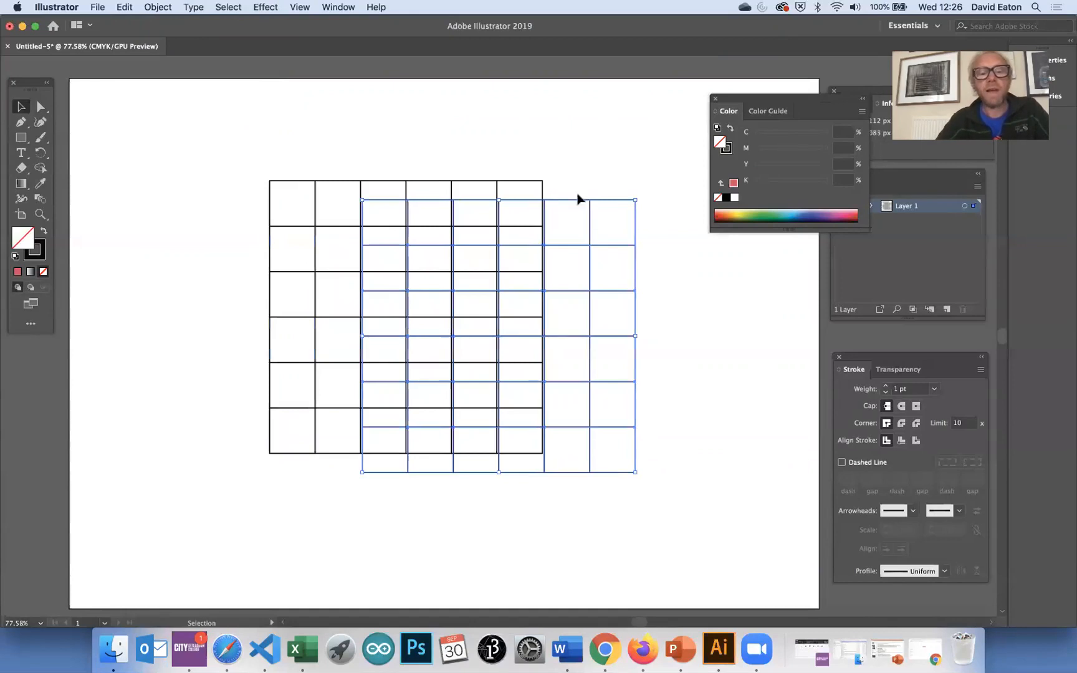
{"action": "left_click_drag", "start_coordinate": [559, 200], "coordinate": [754, 260]}
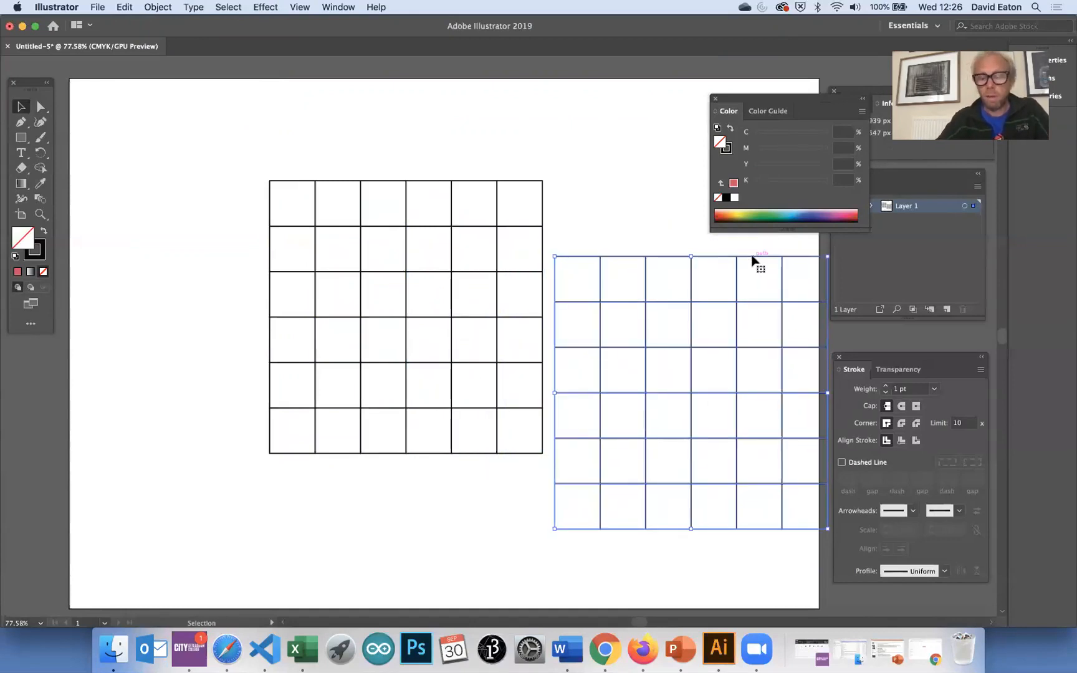
{"action": "key", "text": "Delete"}
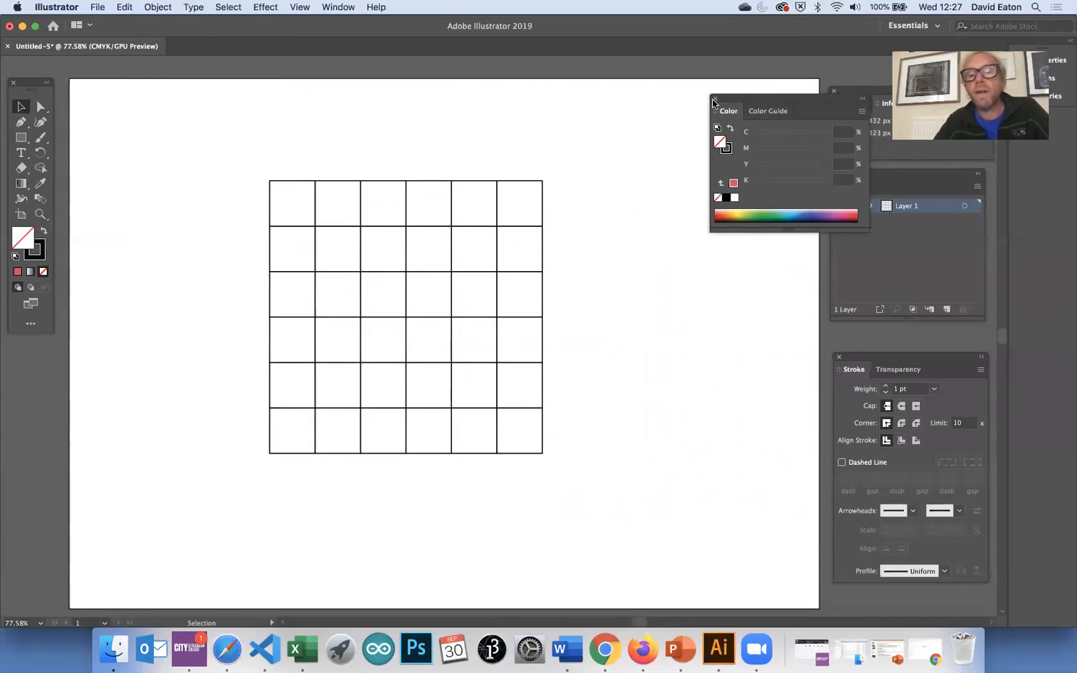
Close the Color panel and examine the individual paths inside the grid group on Layer 1
{"action": "left_click", "coordinate": [715, 100]}
{"action": "left_click", "coordinate": [871, 207]}
{"action": "left_click", "coordinate": [886, 220]}
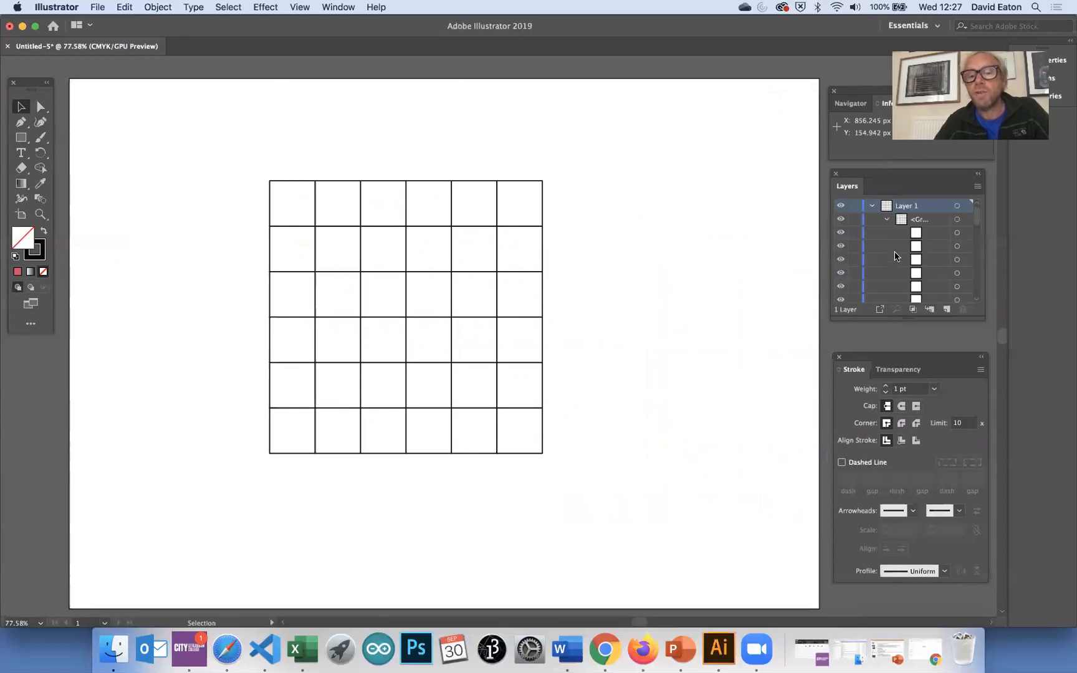
{"action": "scroll", "coordinate": [895, 255], "scroll_direction": "down", "scroll_amount": 5}
{"action": "scroll", "coordinate": [895, 255], "scroll_direction": "up", "scroll_amount": 5}
{"action": "left_click", "coordinate": [886, 221]}
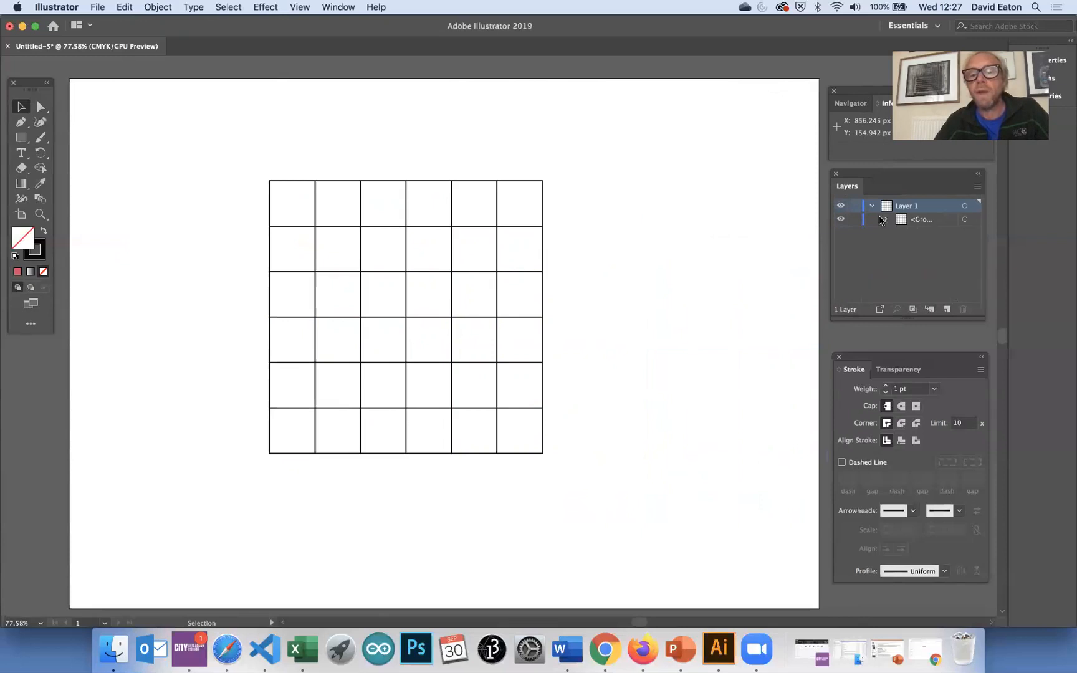
{"action": "left_click", "coordinate": [871, 208]}
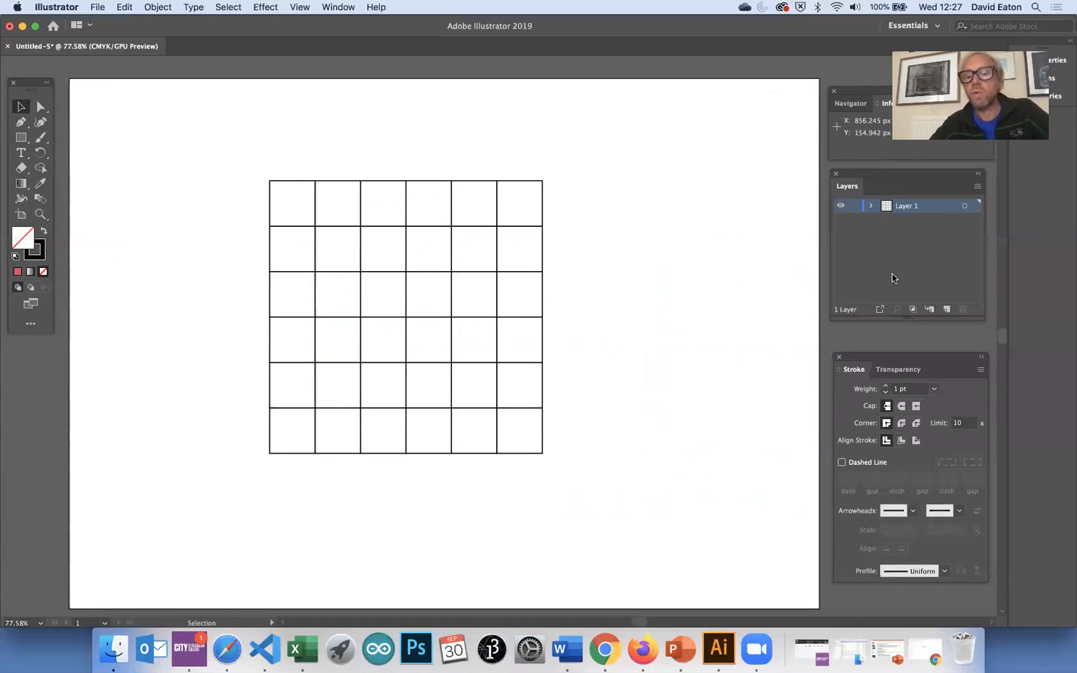
Lock the grid's layer and place the text "x" on a new layer, just above the grid's first column
{"action": "left_click", "coordinate": [947, 310]}
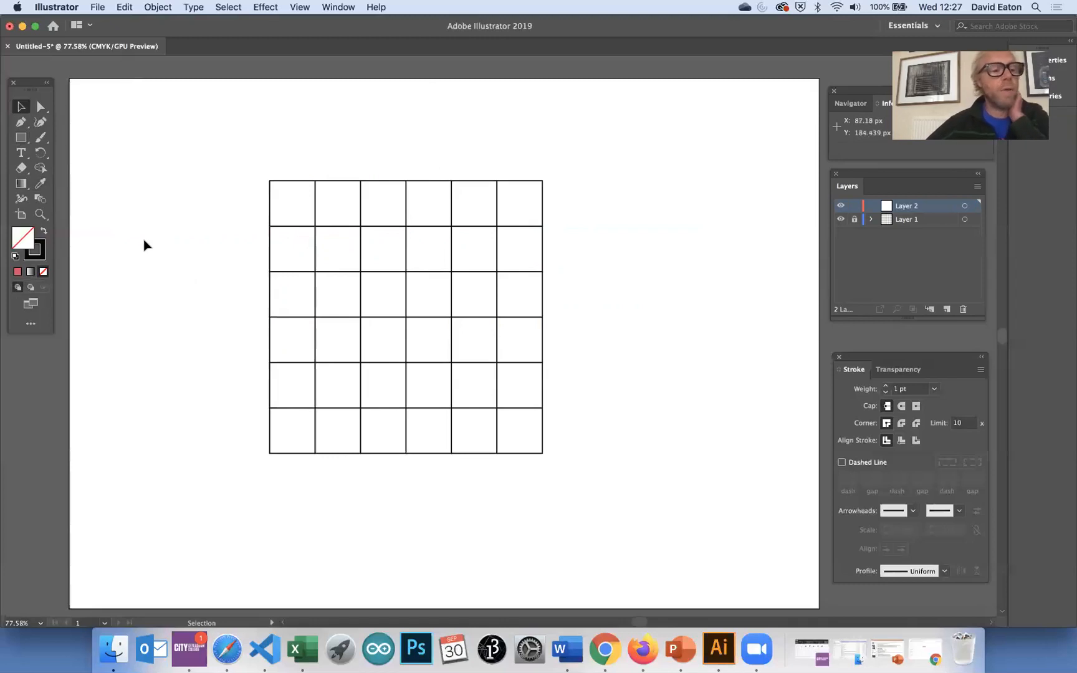
{"action": "left_click", "coordinate": [20, 138]}
{"action": "left_click_drag", "start_coordinate": [20, 140], "coordinate": [66, 201]}
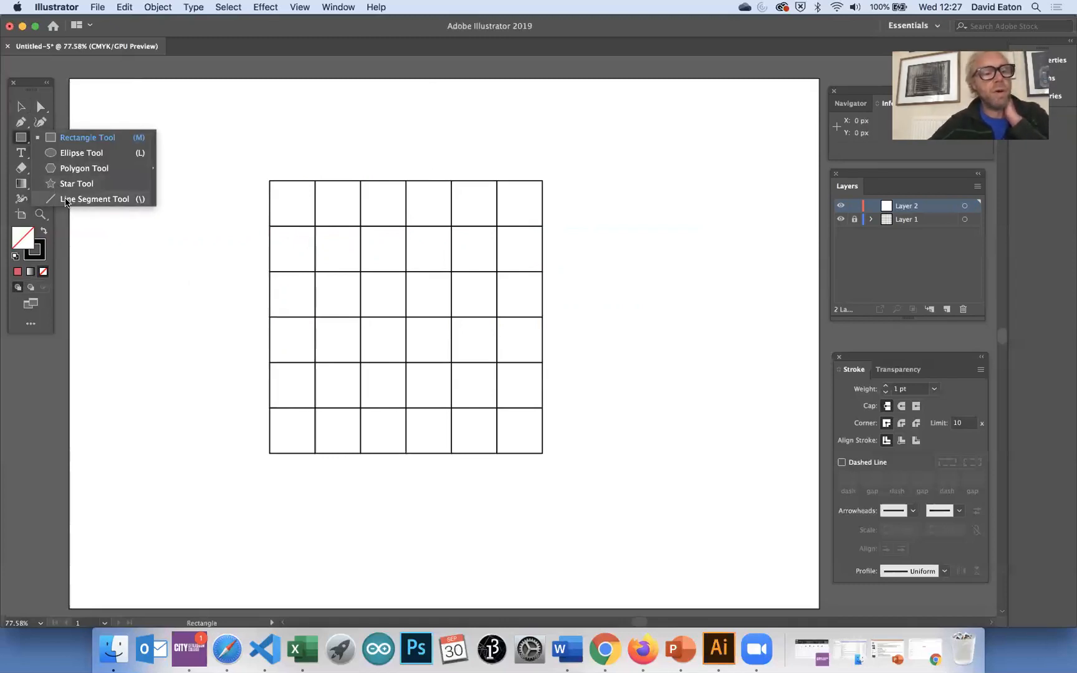
{"action": "left_click", "coordinate": [20, 154]}
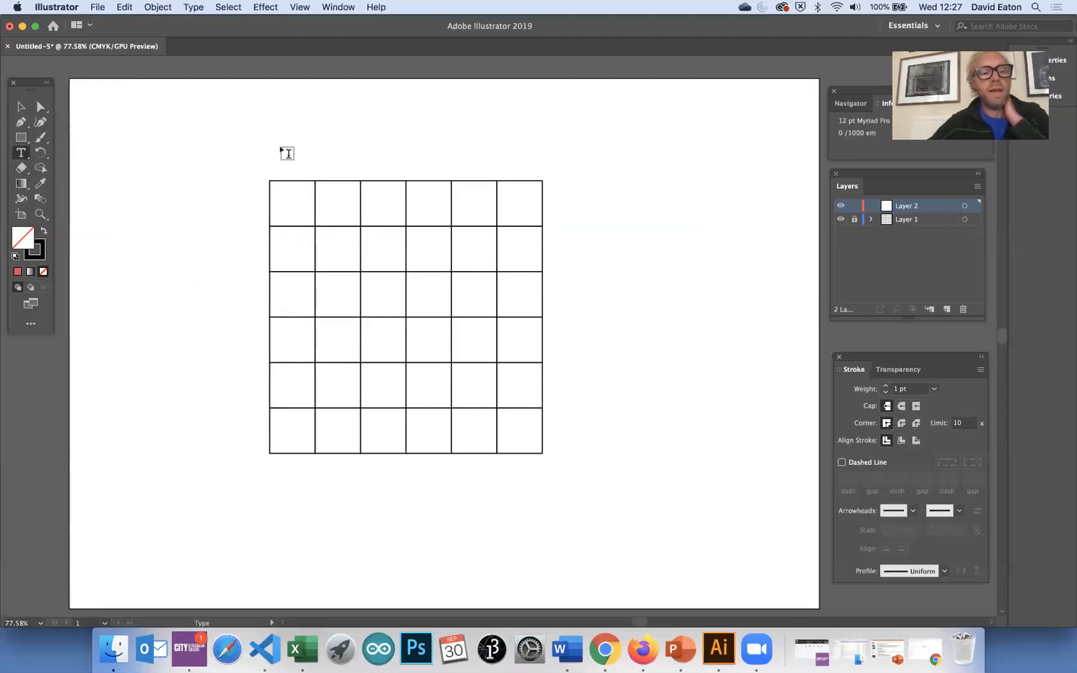
{"action": "left_click", "coordinate": [279, 145]}
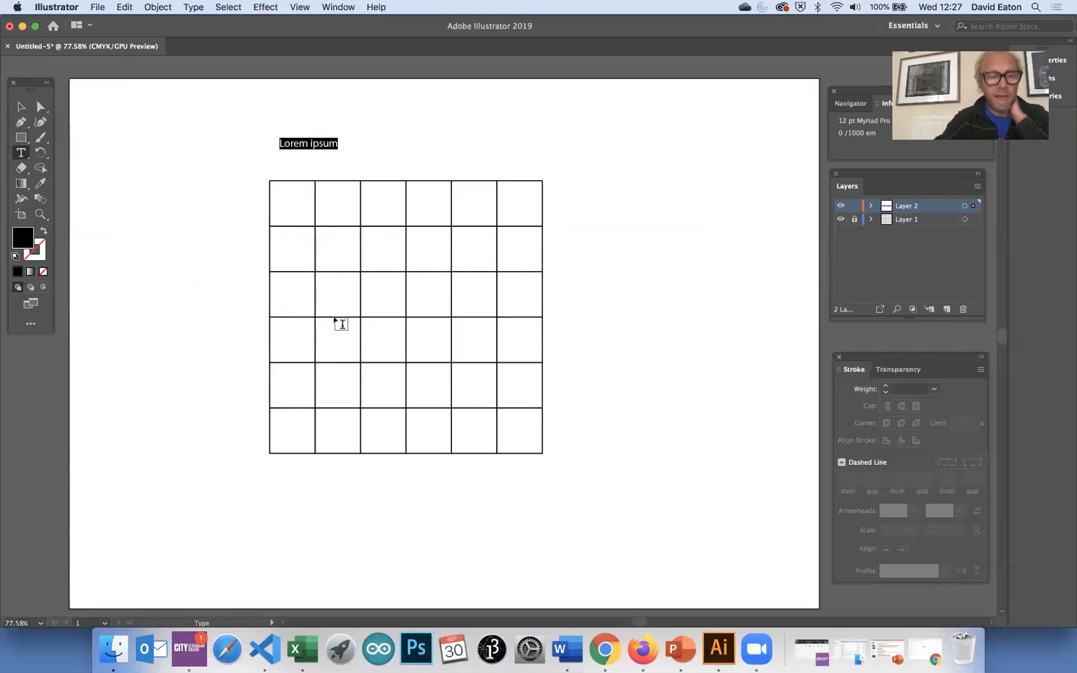
{"action": "type", "text": "x"}
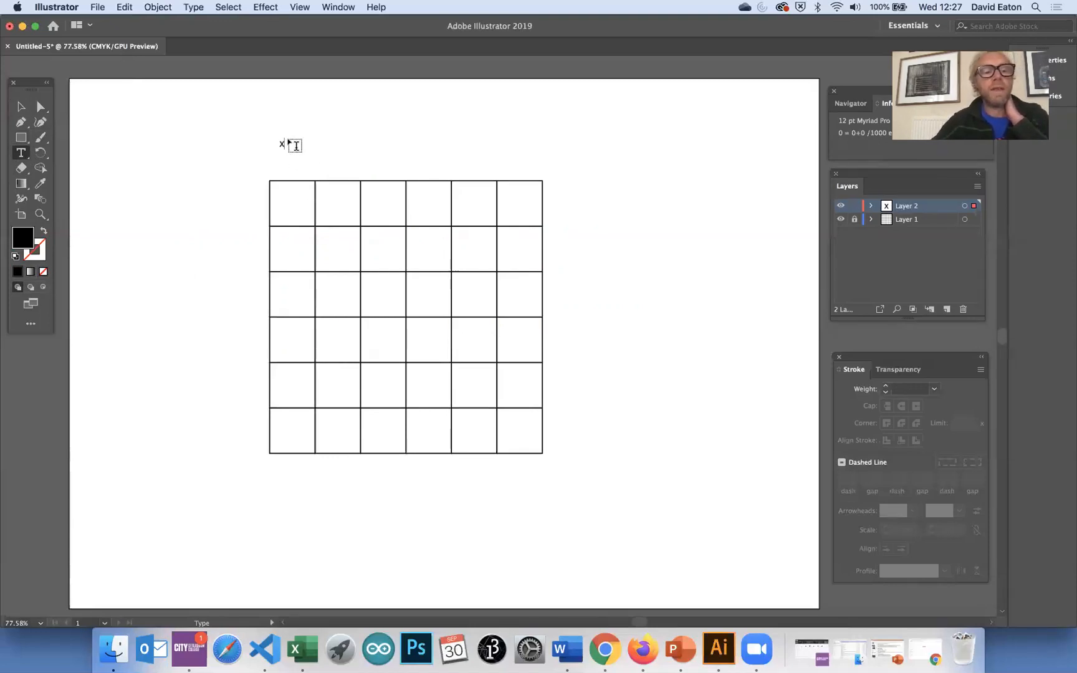
{"action": "key", "text": "Escape"}
Select the "x" text object and open the Character panel for it
{"action": "left_click", "coordinate": [21, 107]}
{"action": "left_click", "coordinate": [290, 156]}
{"action": "left_click", "coordinate": [281, 145]}
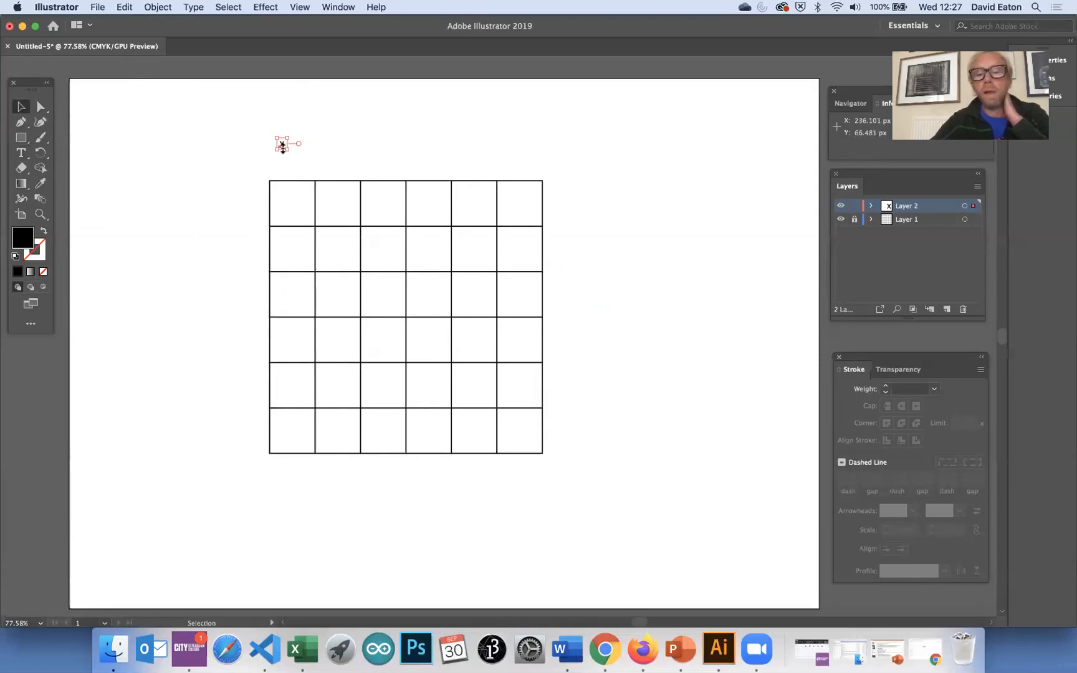
{"action": "left_click", "coordinate": [298, 6]}
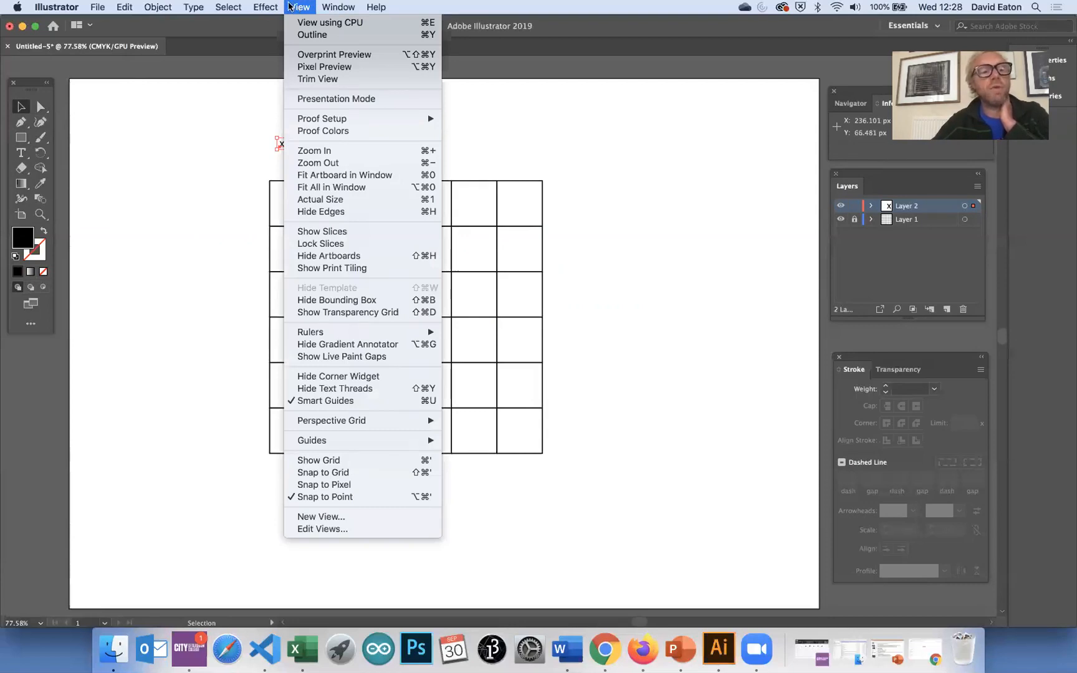
{"action": "mouse_move", "coordinate": [184, 7]}
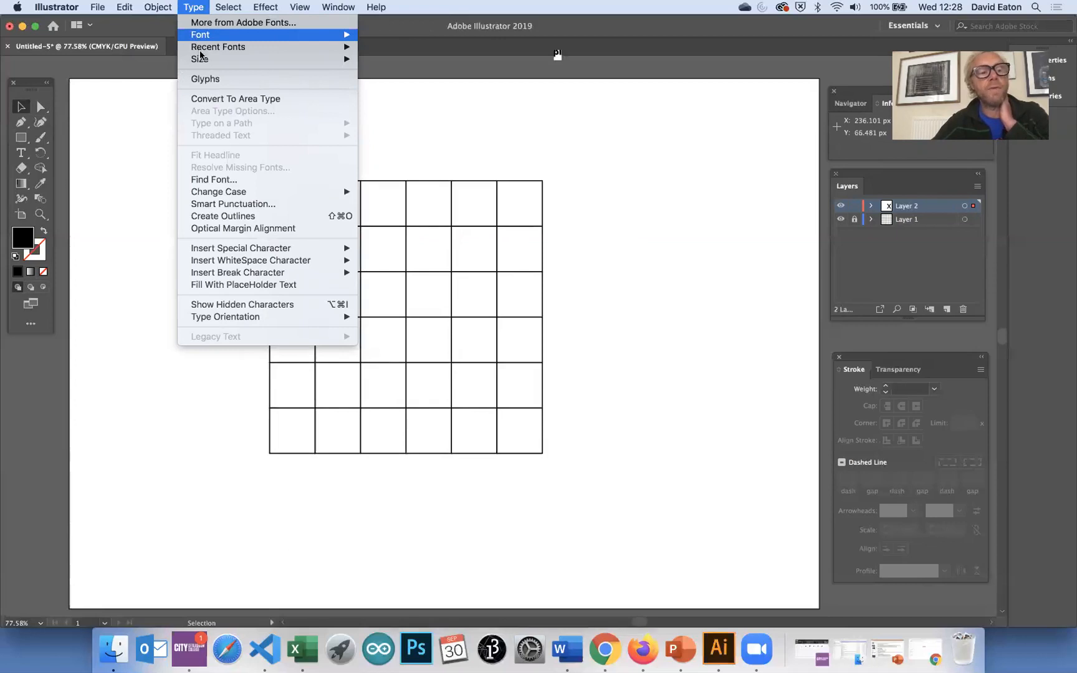
{"action": "mouse_move", "coordinate": [201, 62]}
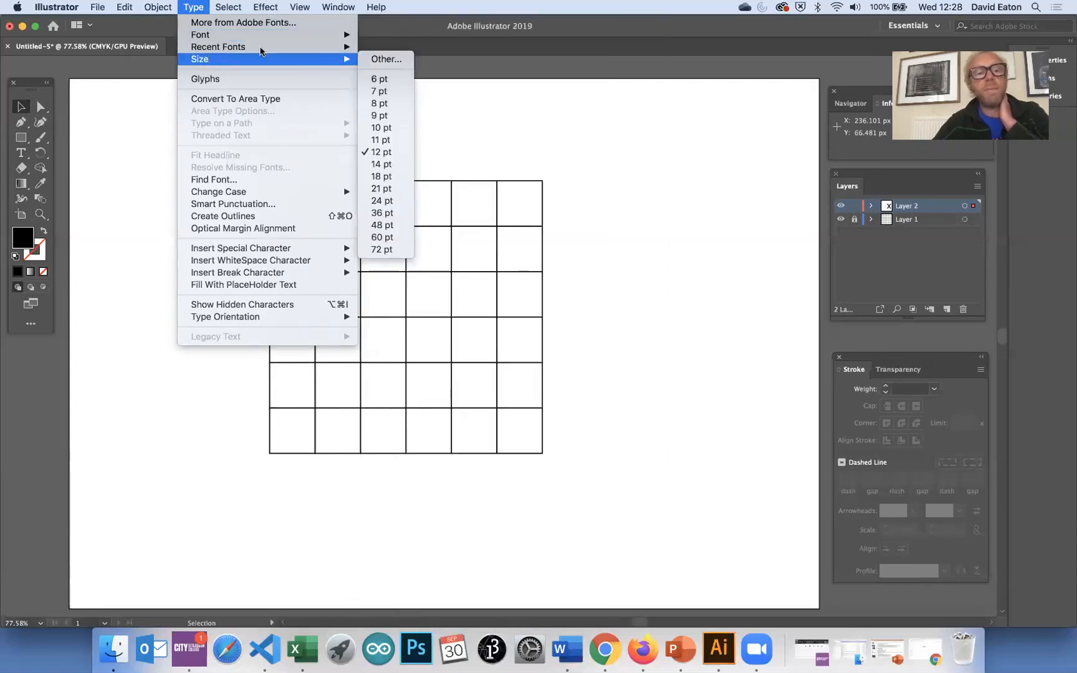
{"action": "mouse_move", "coordinate": [337, 7]}
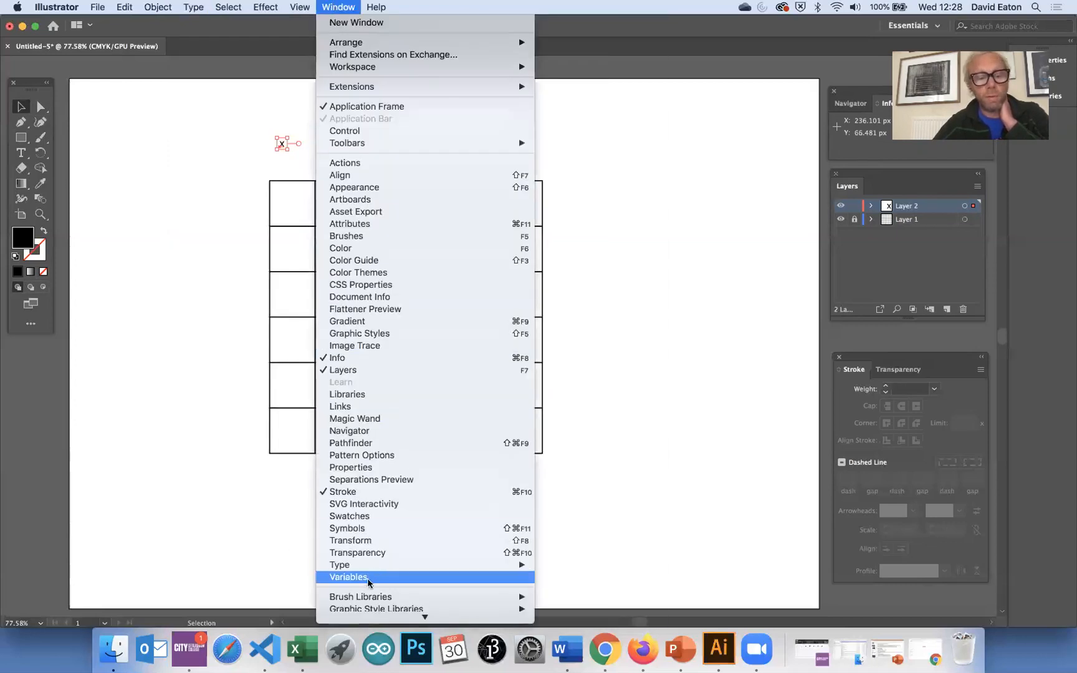
{"action": "mouse_move", "coordinate": [367, 568]}
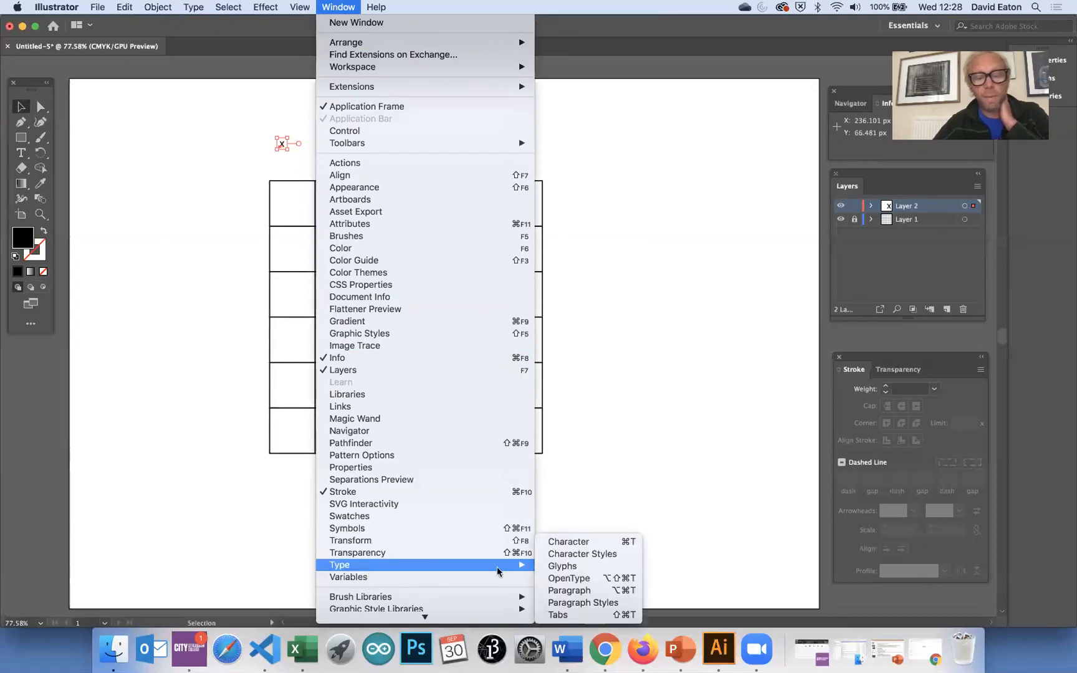
{"action": "left_click", "coordinate": [586, 543]}
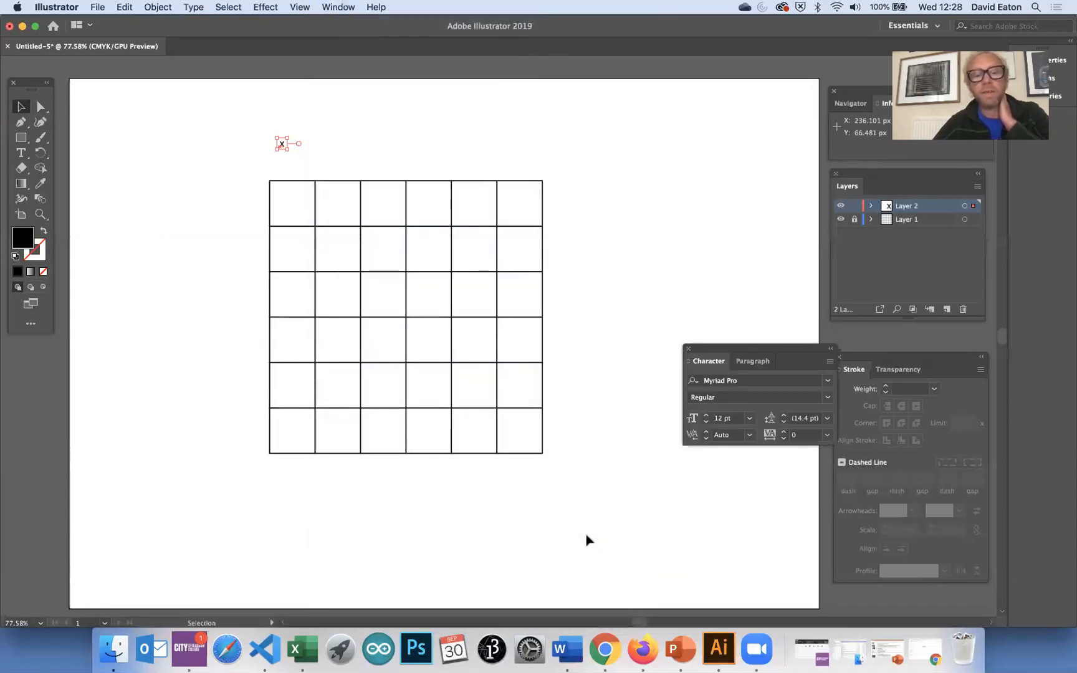
Set the "x" text to 36 pt and move it down closer to the grid's upper edge
{"action": "left_click", "coordinate": [750, 422]}
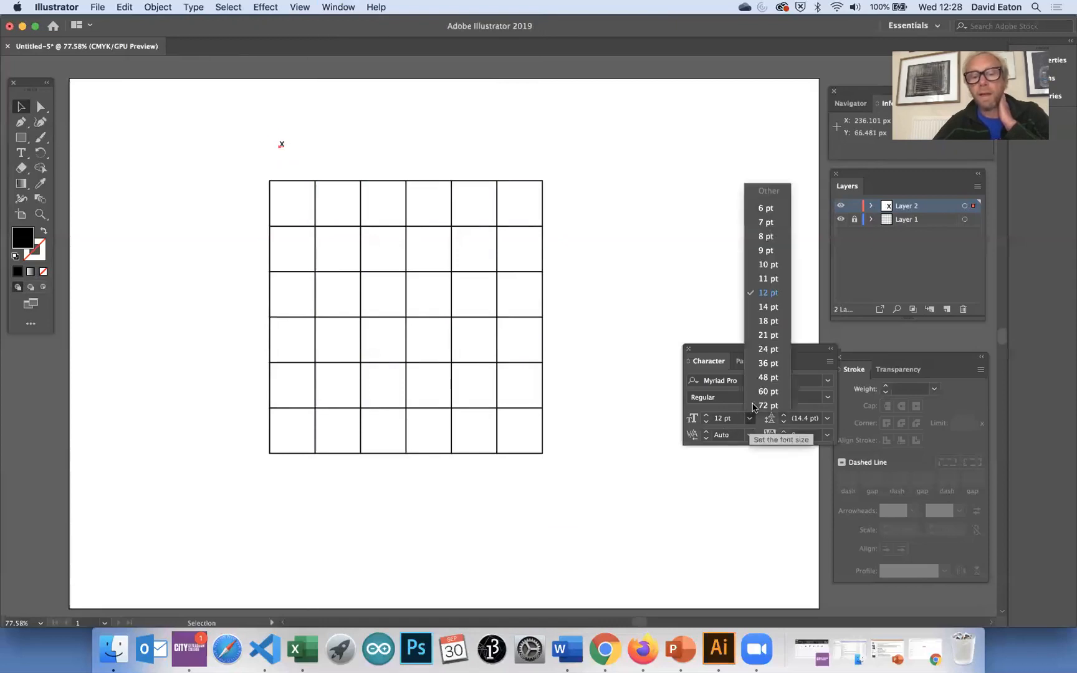
{"action": "left_click", "coordinate": [769, 364]}
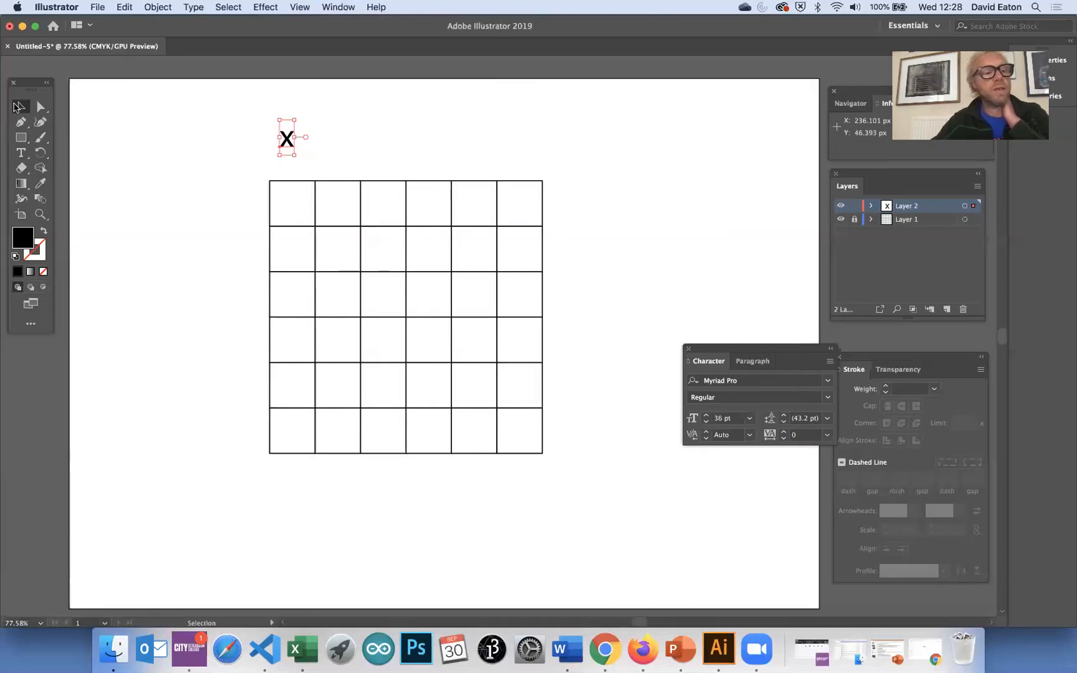
{"action": "left_click", "coordinate": [19, 107]}
{"action": "left_click", "coordinate": [317, 144]}
{"action": "left_click_drag", "start_coordinate": [287, 141], "coordinate": [286, 157]}
{"action": "left_click", "coordinate": [331, 163]}
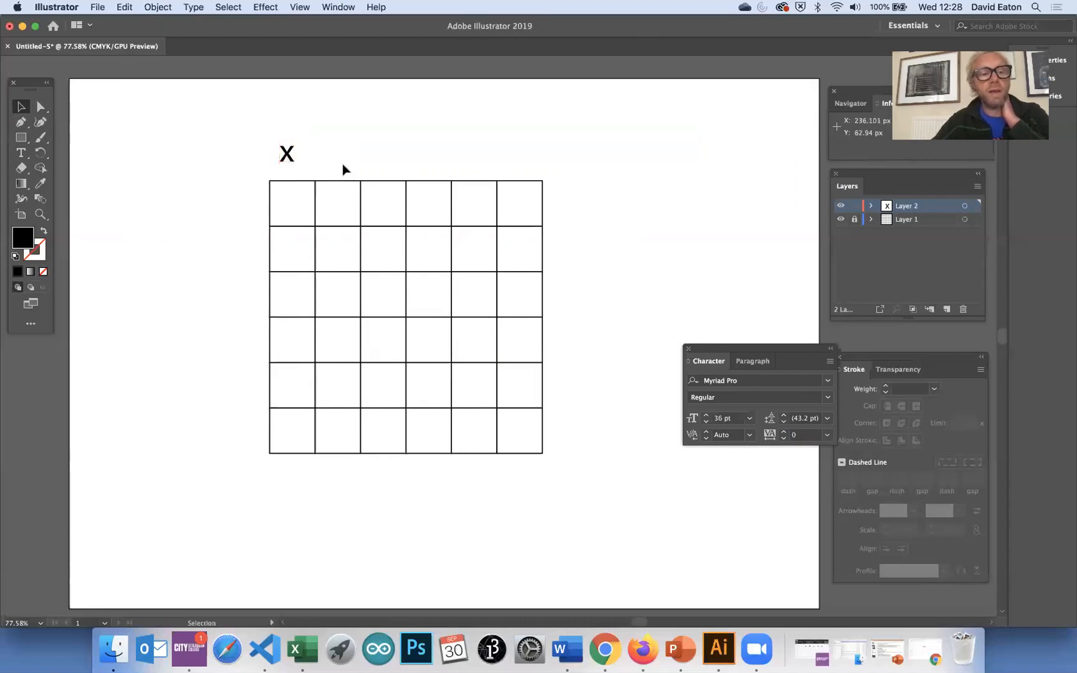
Draw a straight horizontal line above the grid, from just beside the "x" to the start of the last column
{"action": "left_click", "coordinate": [20, 138]}
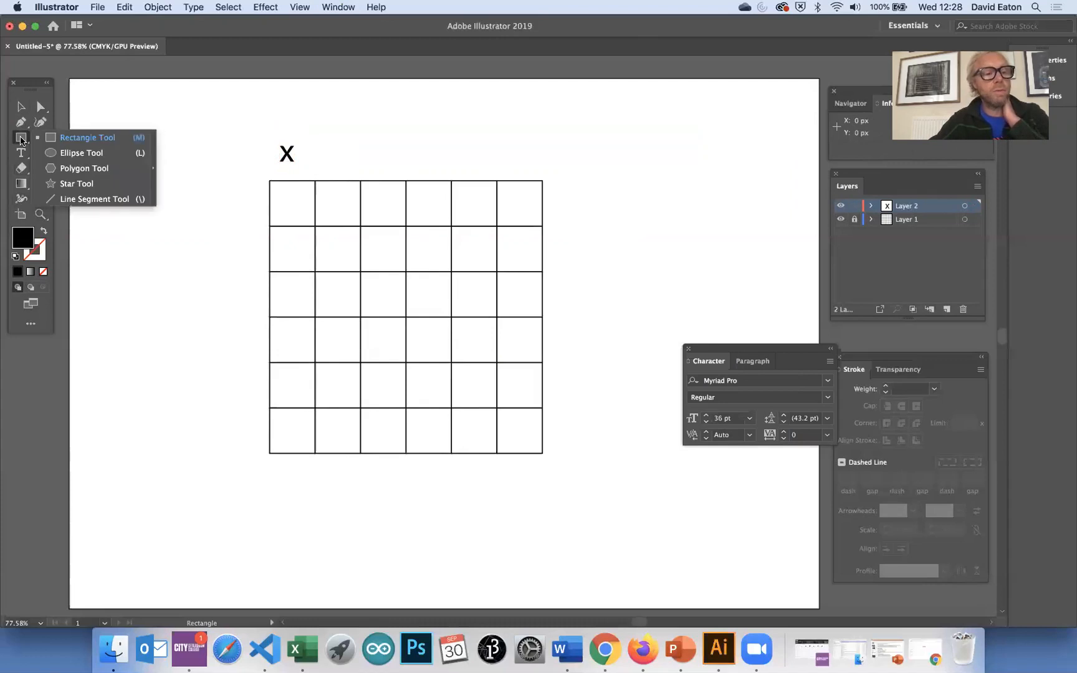
{"action": "left_click", "coordinate": [64, 200]}
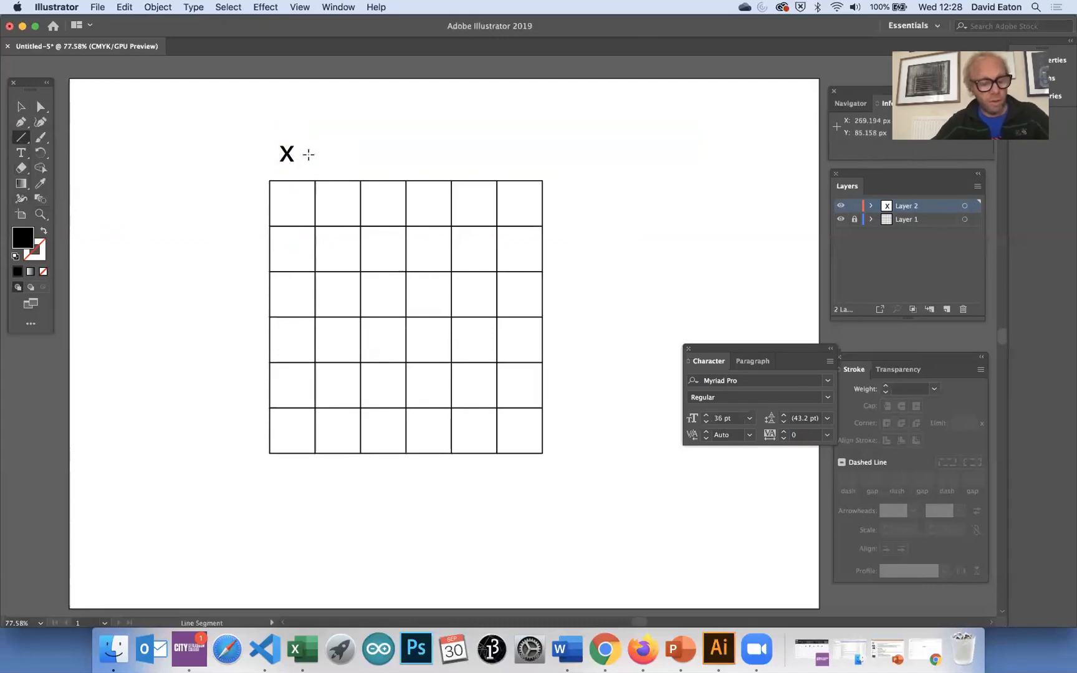
{"action": "left_click_drag", "start_coordinate": [306, 152], "coordinate": [514, 157]}
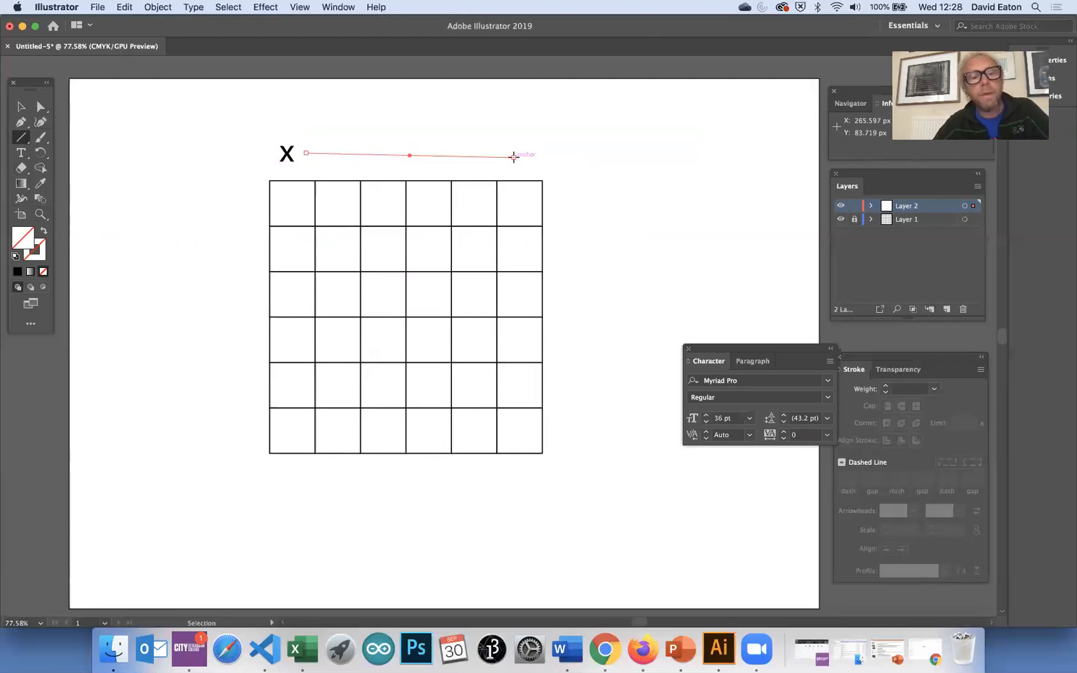
{"action": "key", "text": "super+z"}
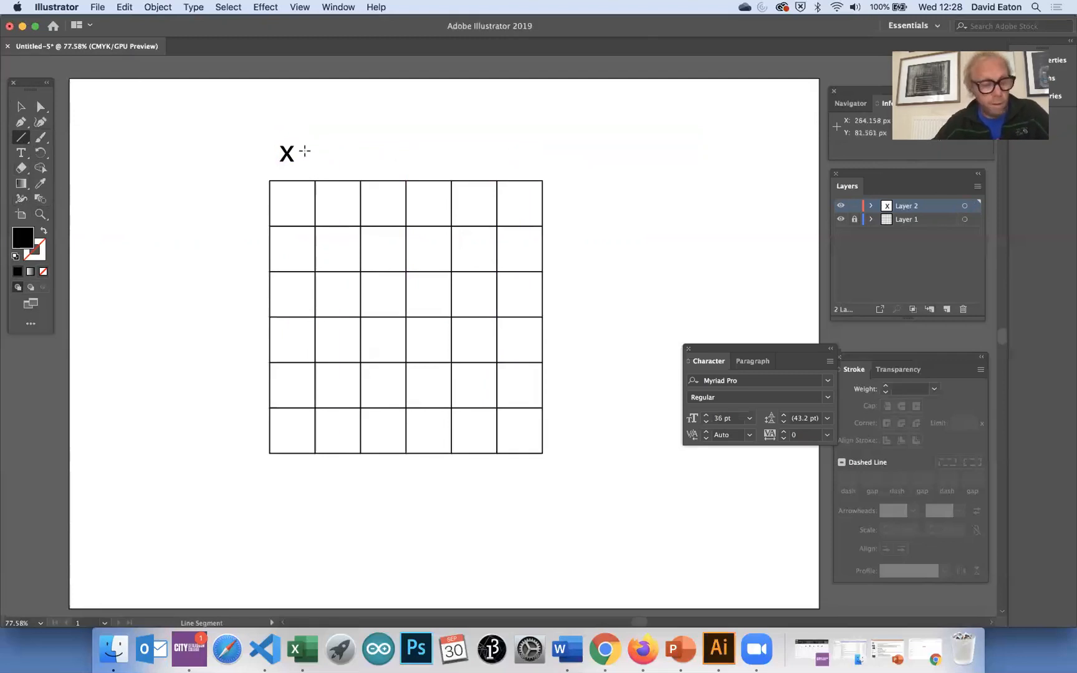
{"action": "left_click_drag", "start_coordinate": [305, 153], "coordinate": [497, 153]}
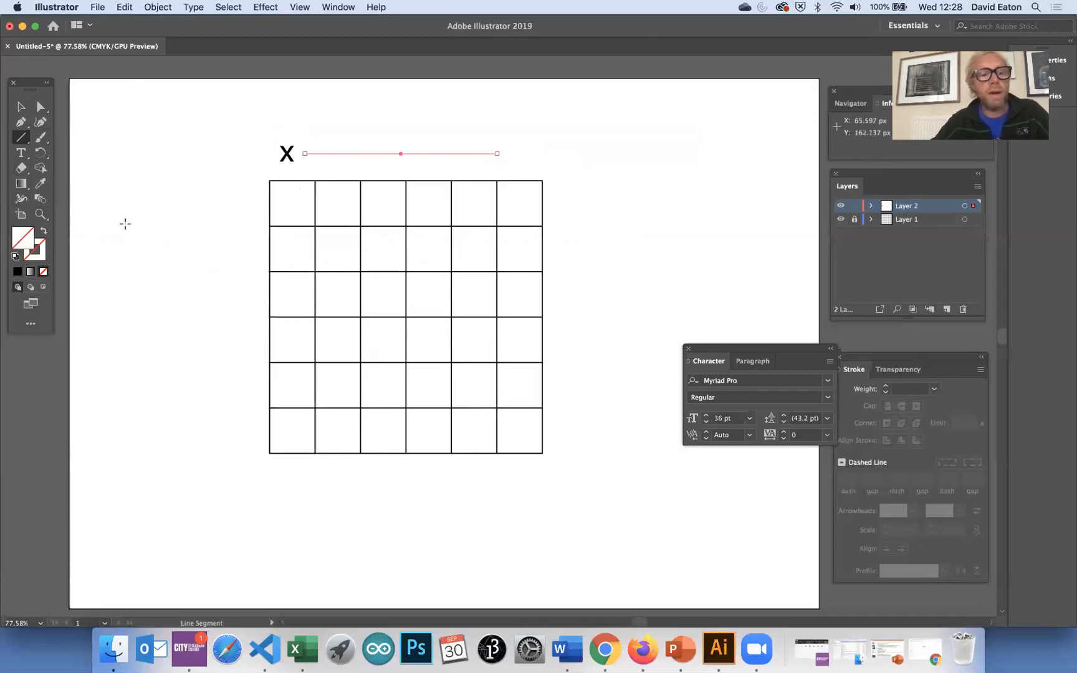
Give the horizontal line a black stroke and an Arrow 7 arrowhead at its end point, and deselect it
{"action": "left_click", "coordinate": [41, 251]}
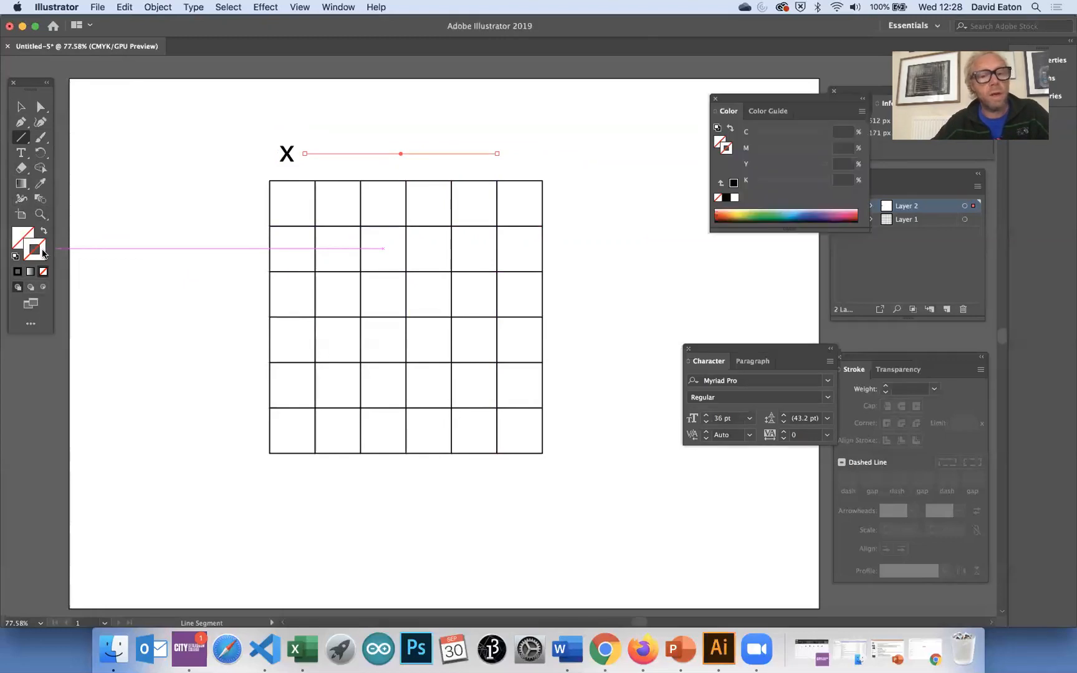
{"action": "left_click", "coordinate": [734, 184]}
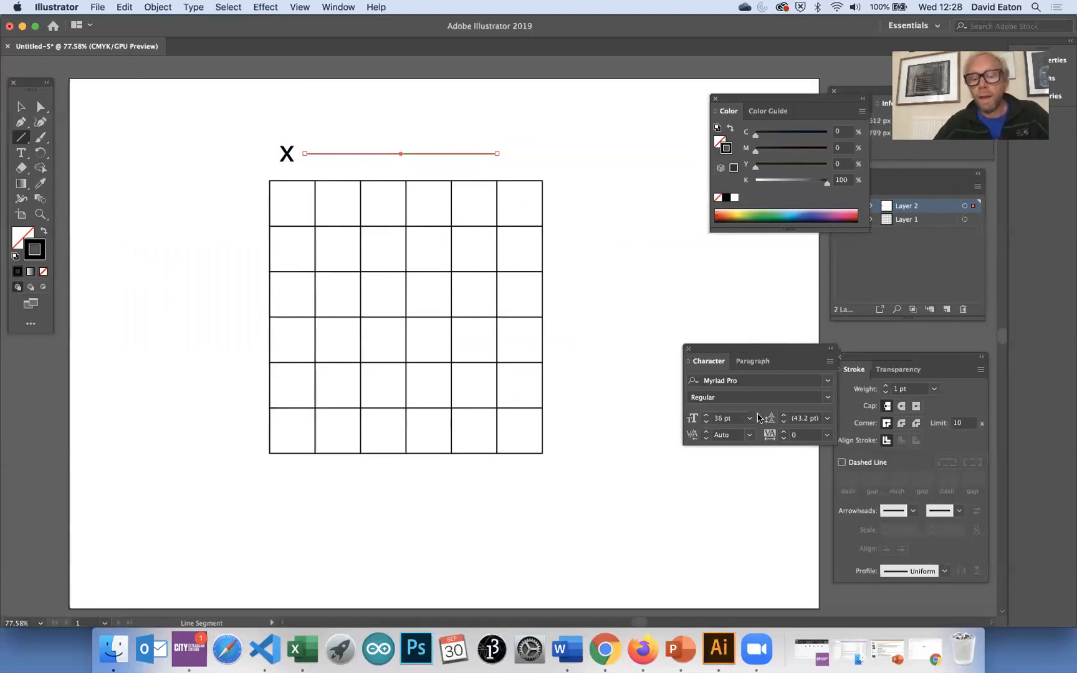
{"action": "left_click", "coordinate": [959, 510]}
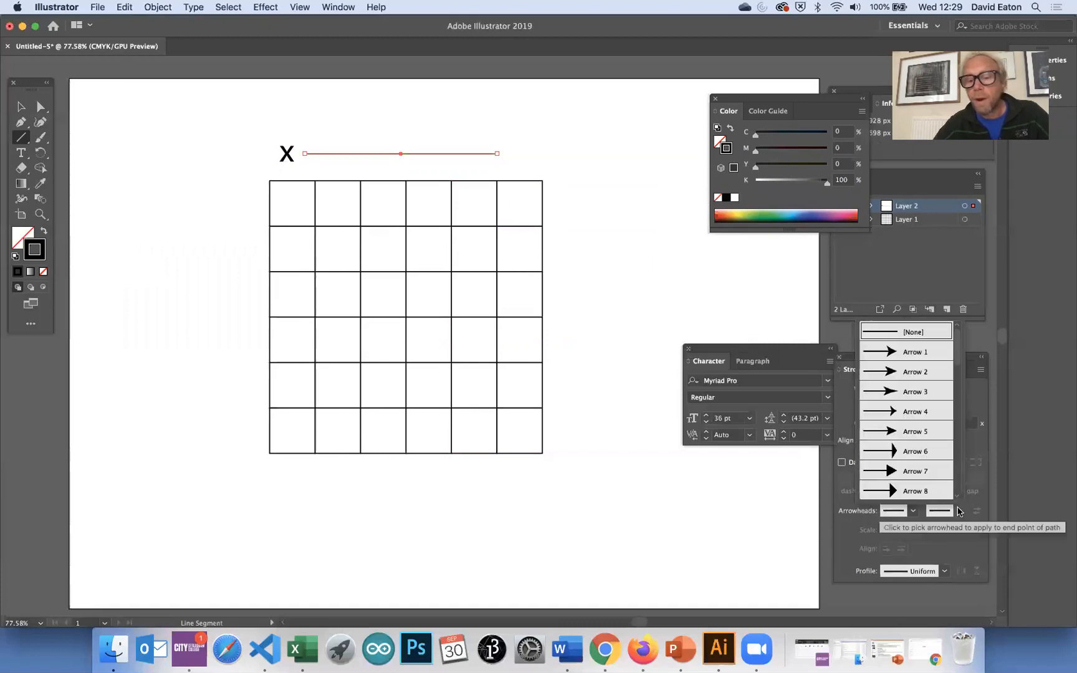
{"action": "left_click", "coordinate": [926, 470]}
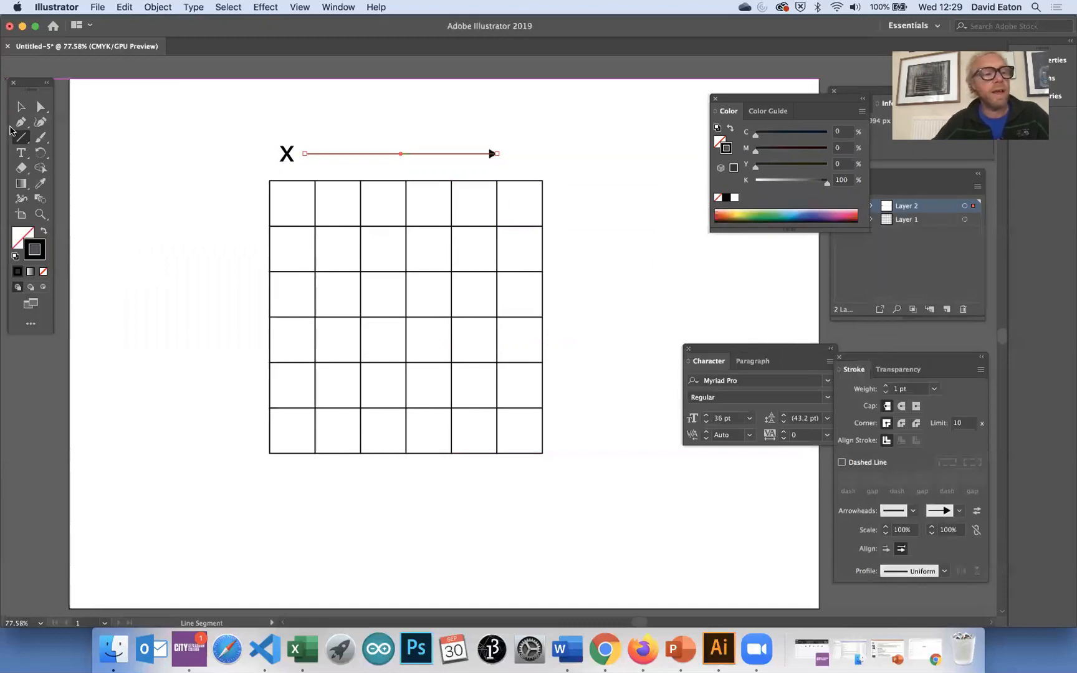
{"action": "left_click", "coordinate": [21, 108]}
{"action": "left_click", "coordinate": [155, 178]}
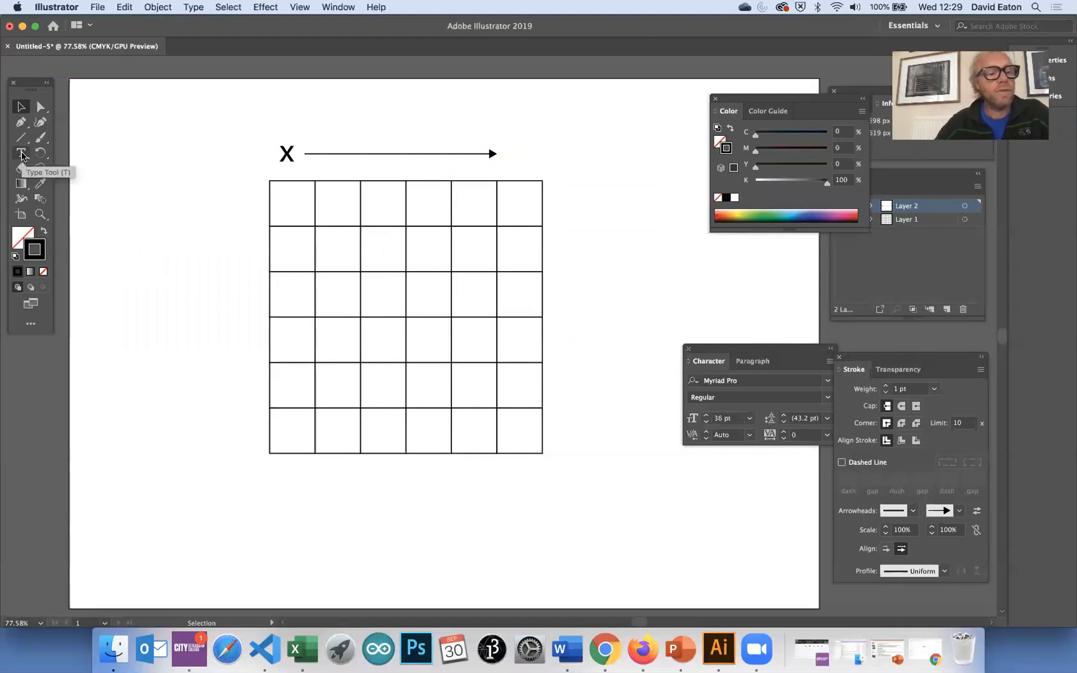
Duplicate the "x" label beside the grid's first row and change the copy's text to a lowercase "y"
{"action": "left_click", "coordinate": [287, 154]}
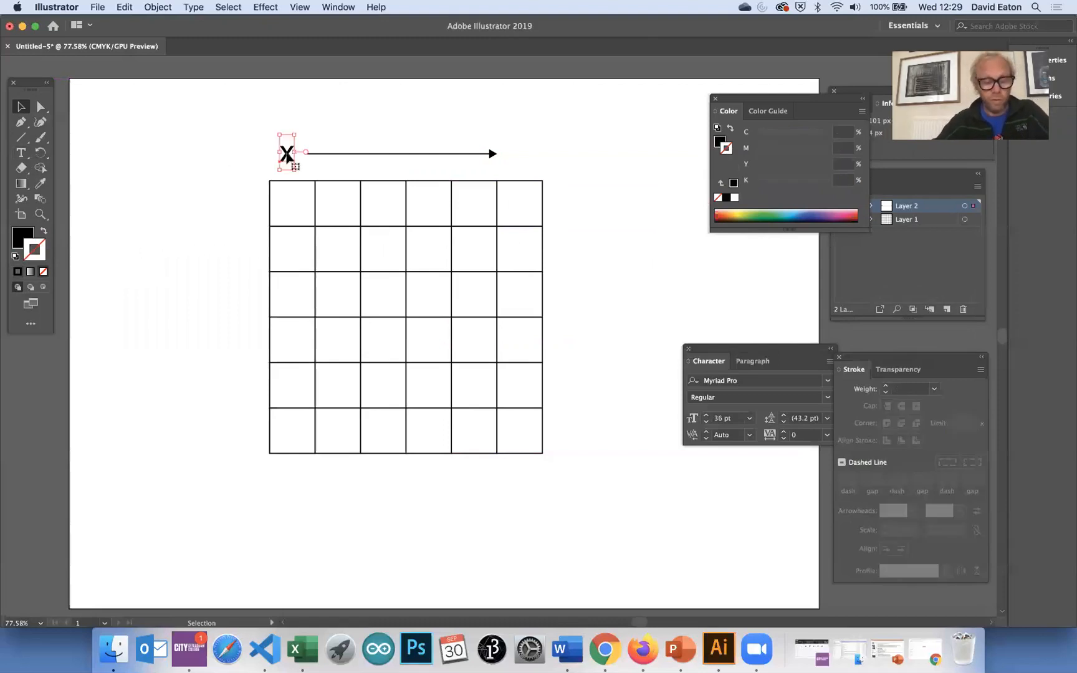
{"action": "left_click_drag", "start_coordinate": [293, 156], "coordinate": [243, 203]}
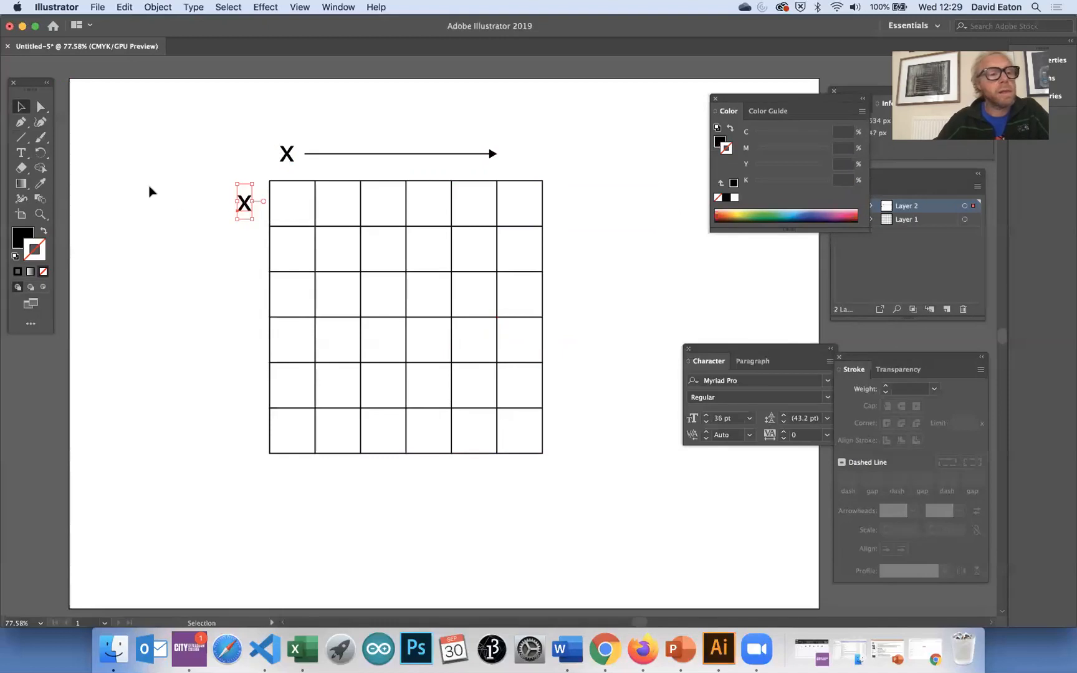
{"action": "left_click", "coordinate": [21, 153]}
{"action": "left_click_drag", "start_coordinate": [248, 203], "coordinate": [220, 203]}
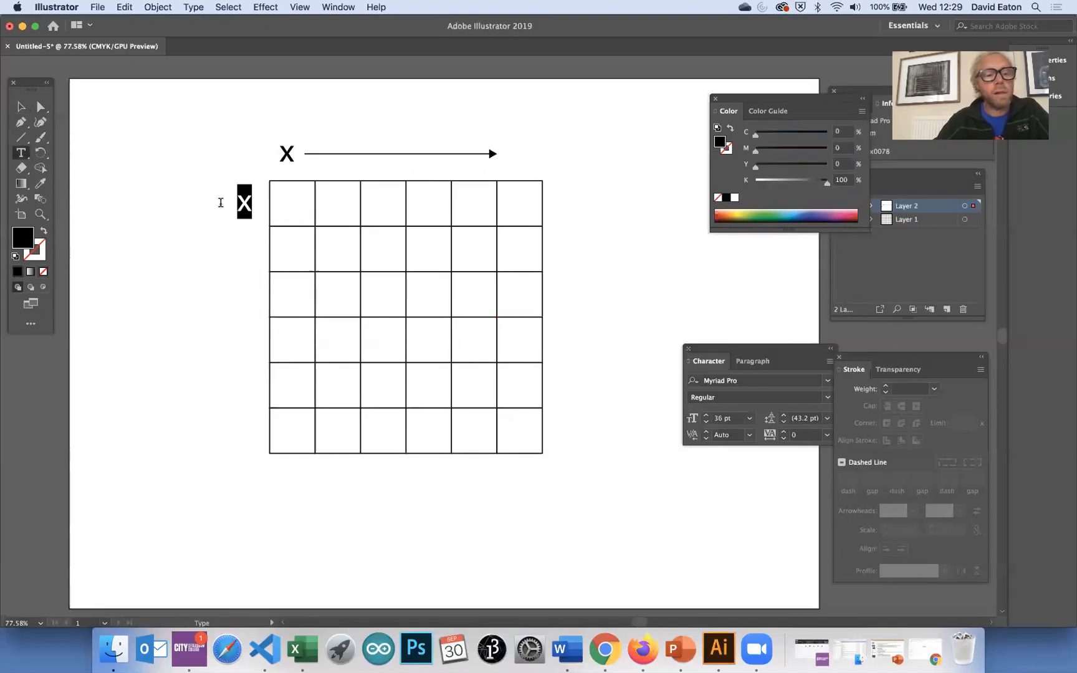
{"action": "type", "text": "Y"}
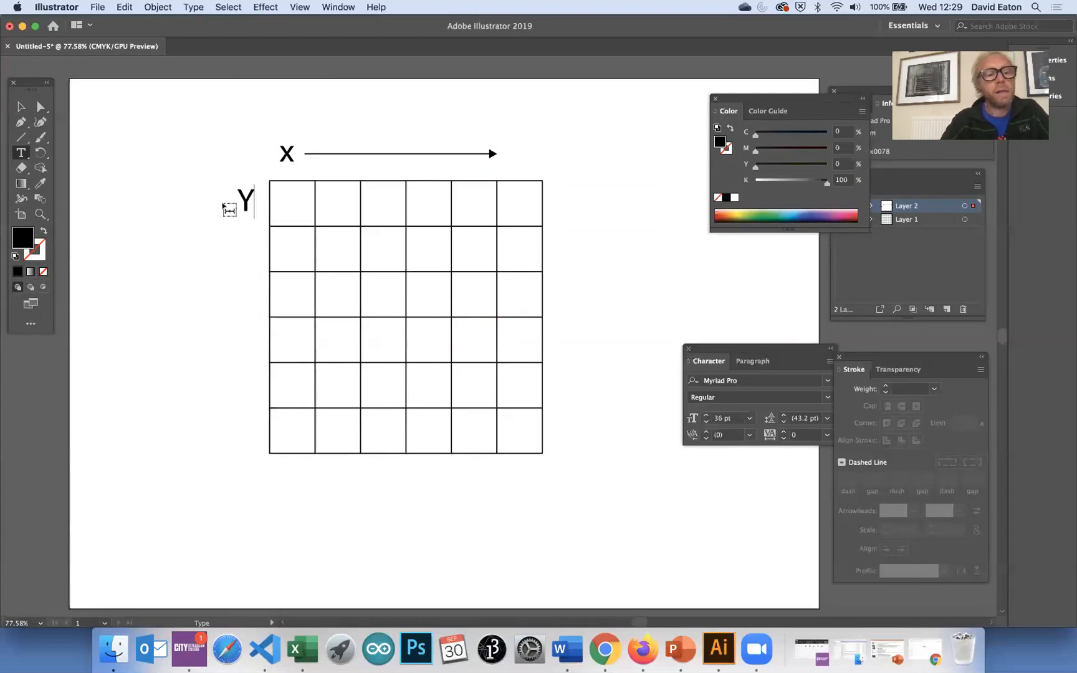
{"action": "key", "text": "BackSpace"}
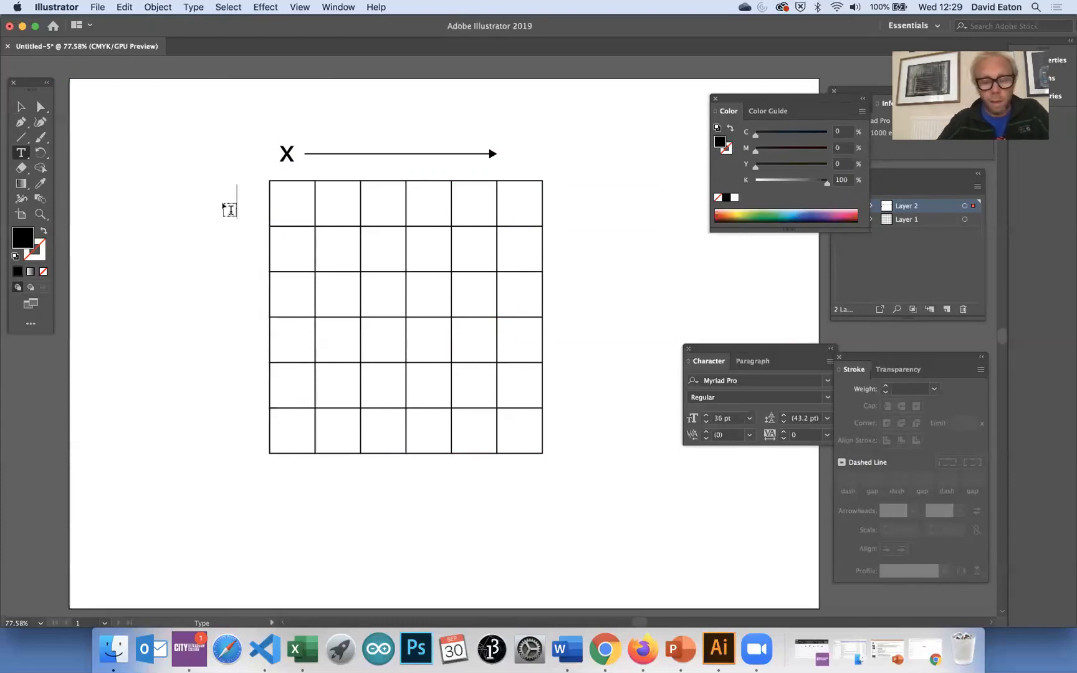
{"action": "type", "text": "y"}
Draw a downward line about 219 px long below the "y" and give it a near-black #050505 stroke
{"action": "left_click", "coordinate": [20, 137]}
{"action": "left_click_drag", "start_coordinate": [243, 235], "coordinate": [245, 429]}
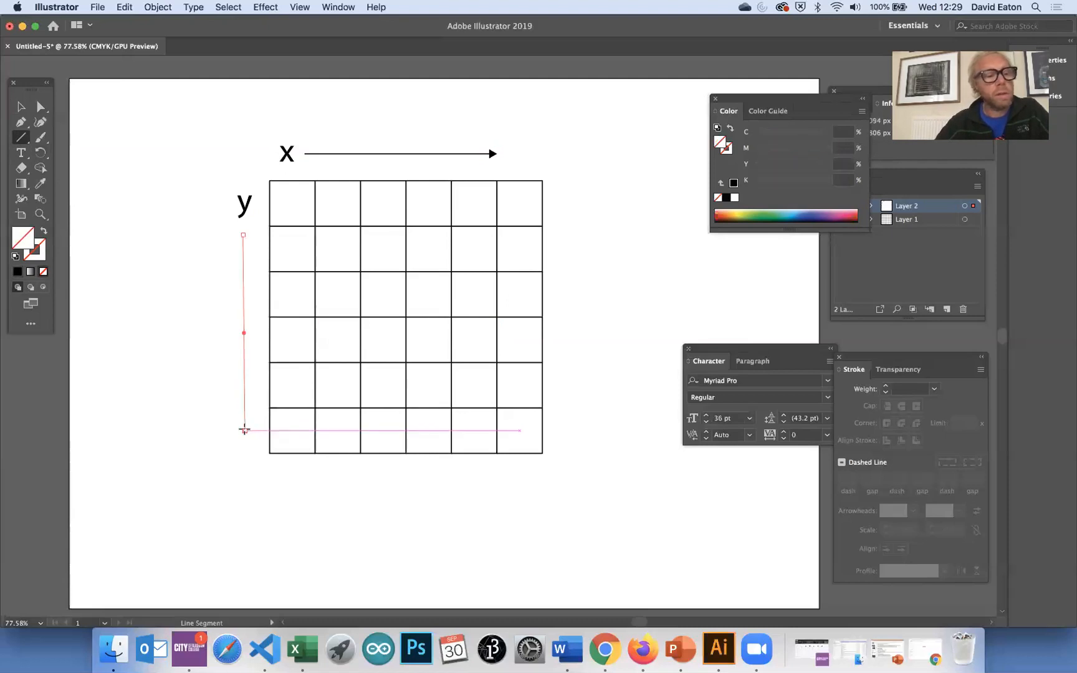
{"action": "left_click", "coordinate": [40, 252]}
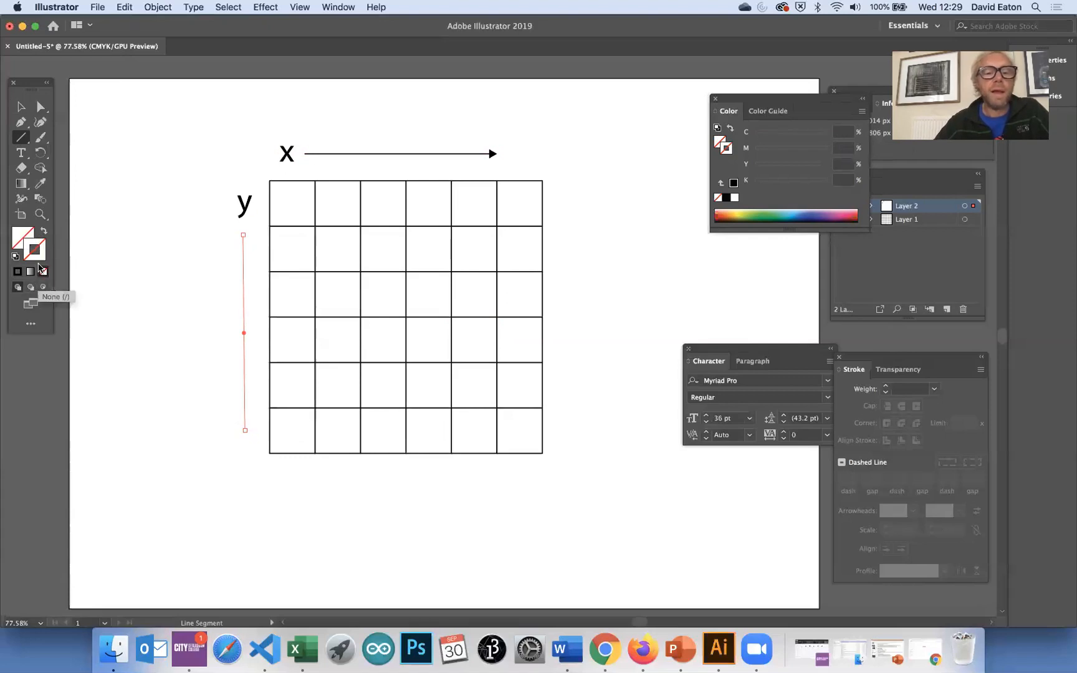
{"action": "double_click", "coordinate": [39, 255]}
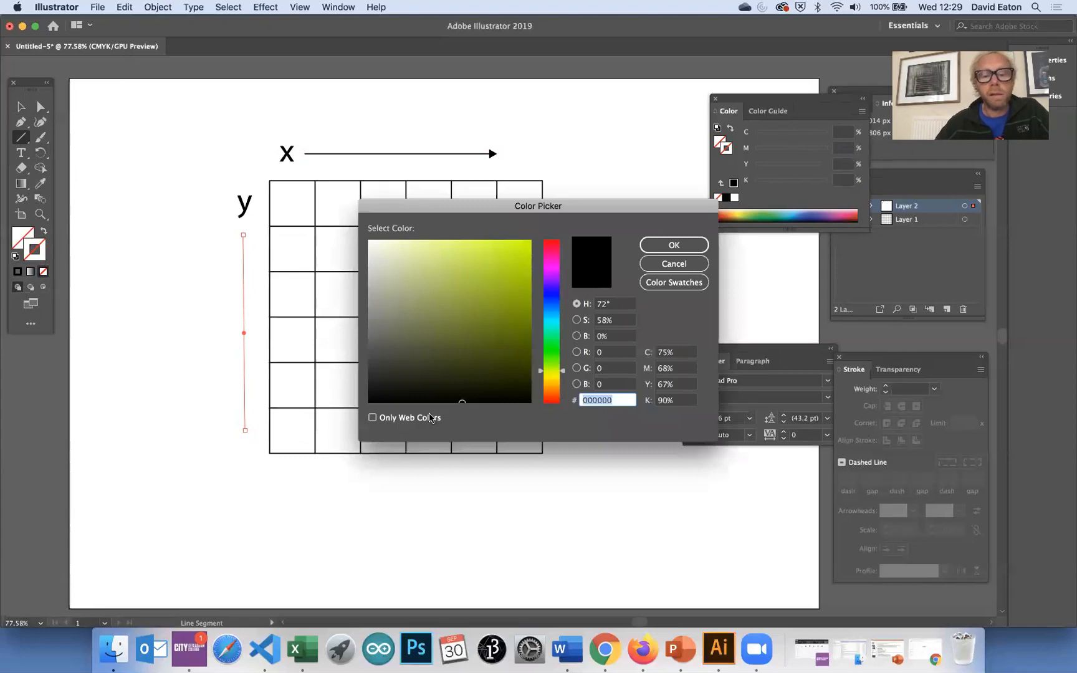
{"action": "left_click", "coordinate": [372, 399]}
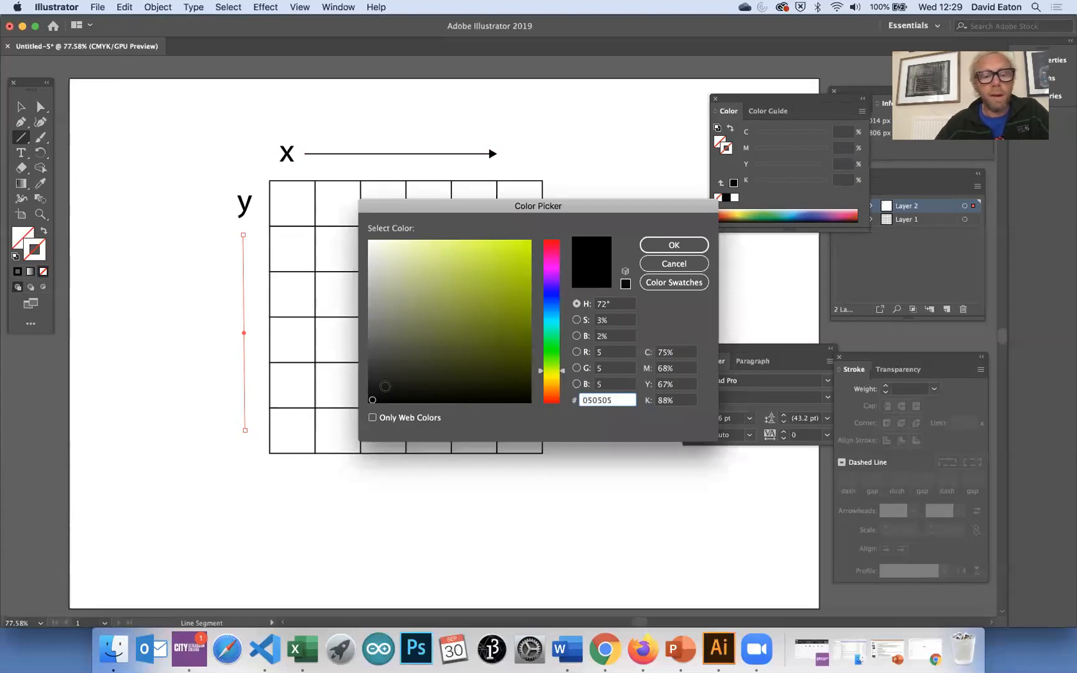
{"action": "left_click", "coordinate": [689, 245]}
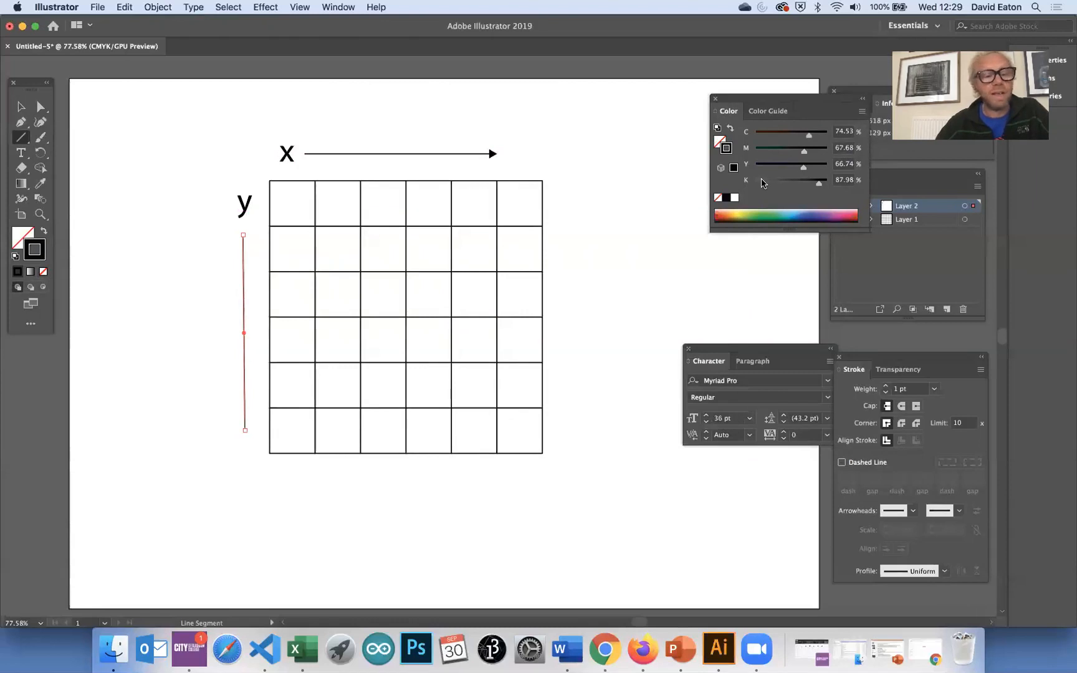
{"action": "left_click", "coordinate": [715, 100]}
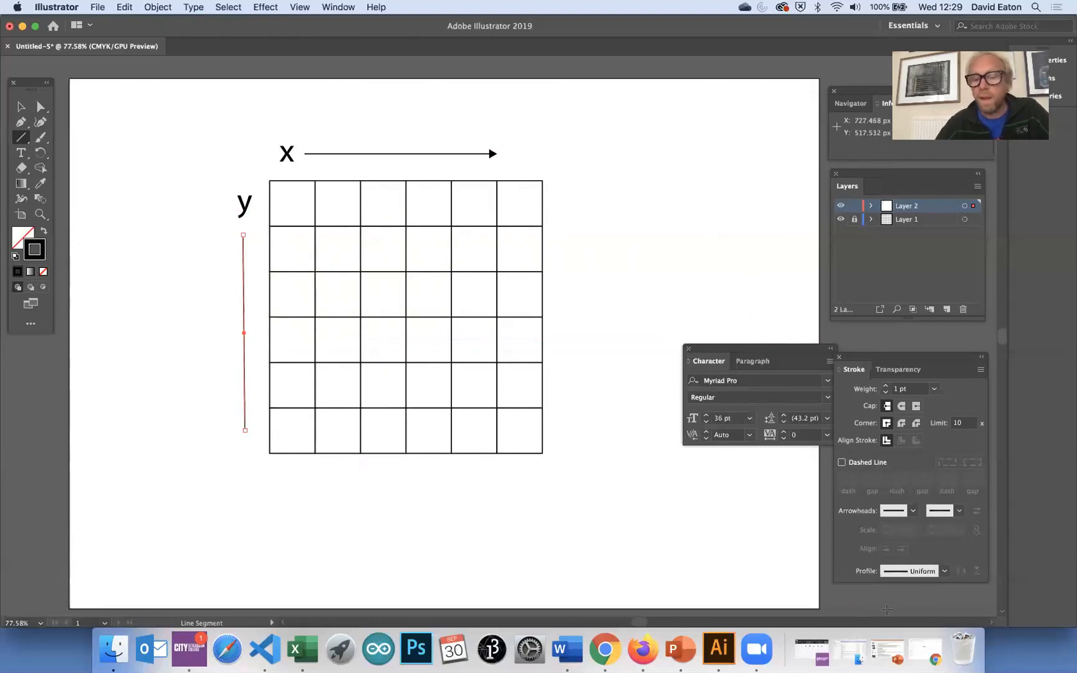
Add an Arrow 7 arrowhead to the end point of the vertical line and deselect it
{"action": "left_click", "coordinate": [959, 511]}
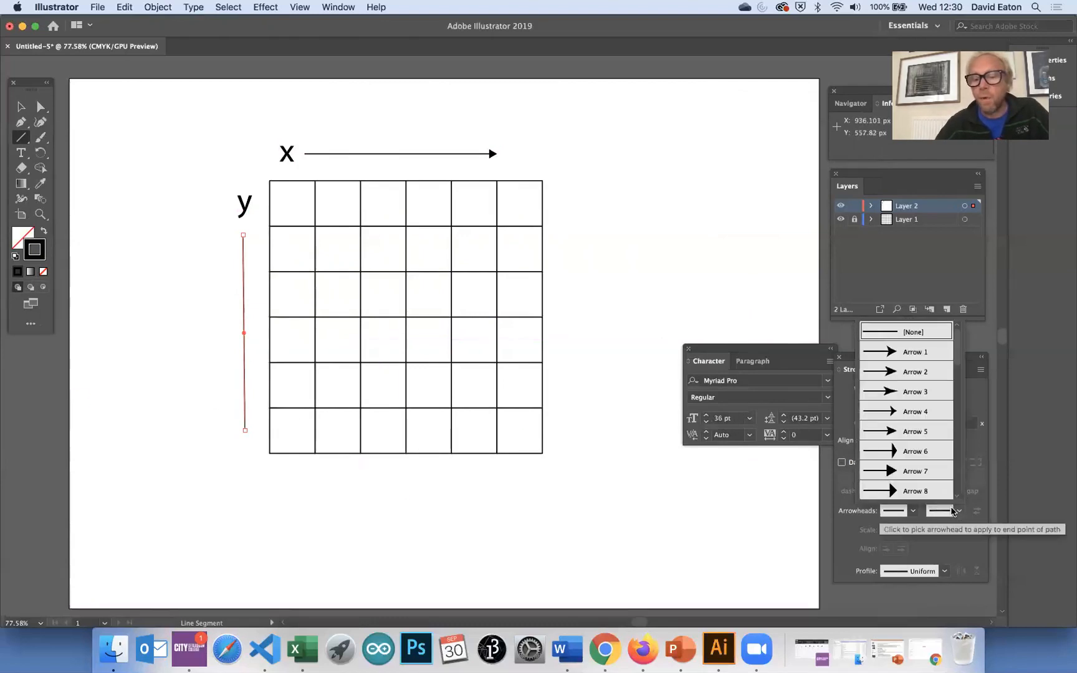
{"action": "left_click", "coordinate": [921, 472]}
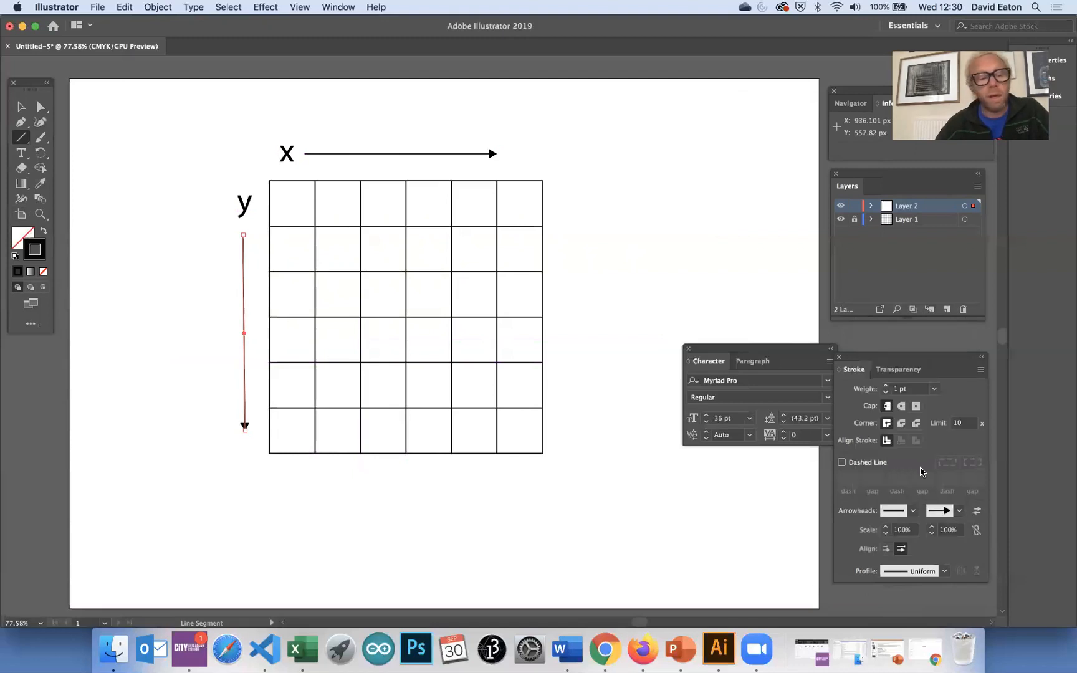
{"action": "left_click", "coordinate": [165, 276]}
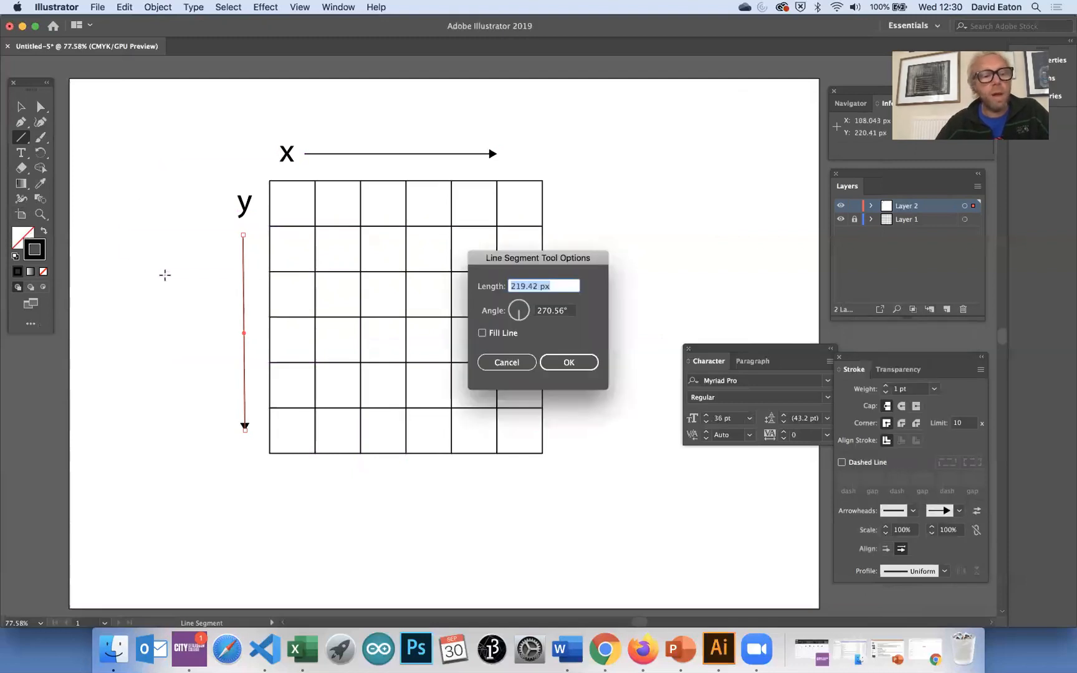
{"action": "left_click", "coordinate": [506, 361]}
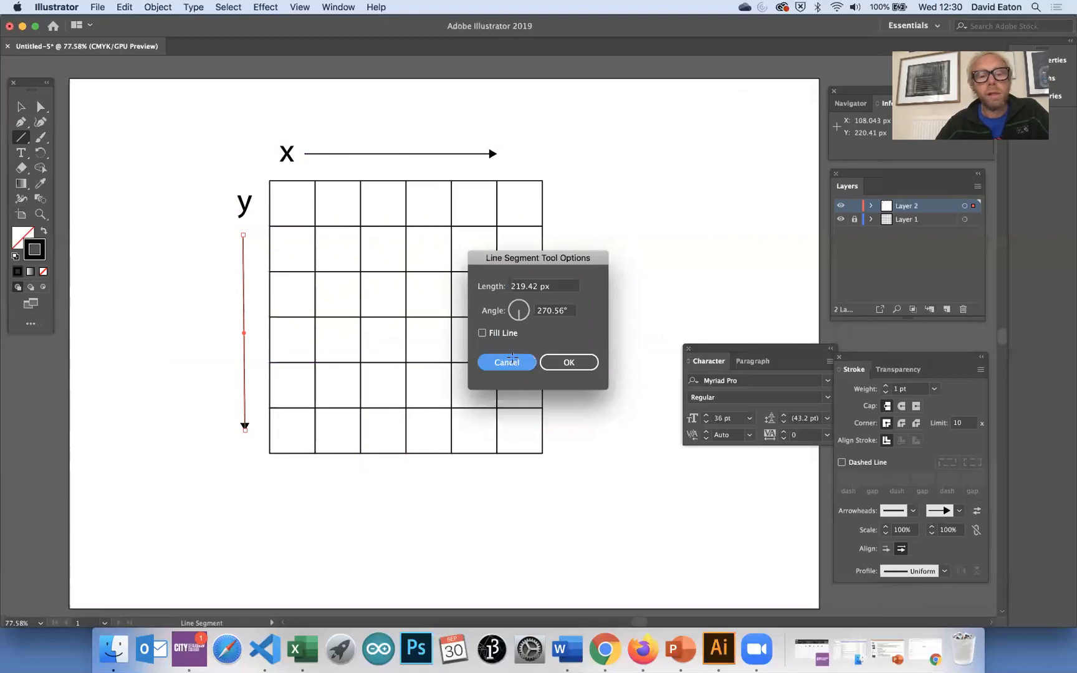
{"action": "left_click", "coordinate": [21, 106]}
{"action": "left_click", "coordinate": [181, 310]}
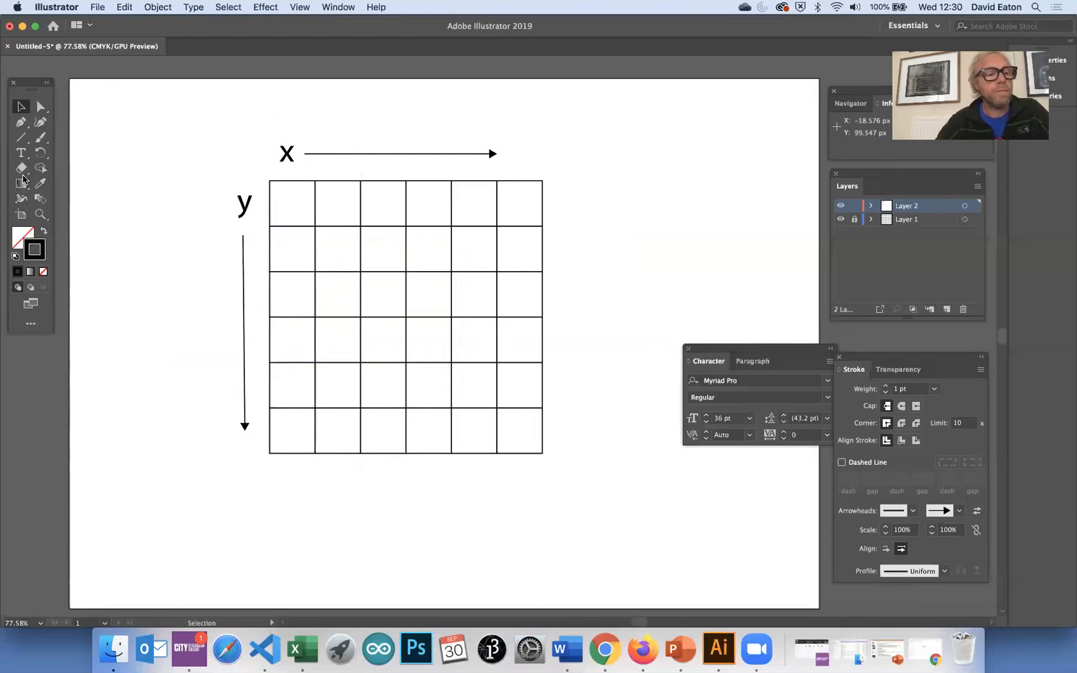
Prepare the Rectangle tool with a yellow-green #C9ED32 fill and no stroke
{"action": "left_click", "coordinate": [21, 137]}
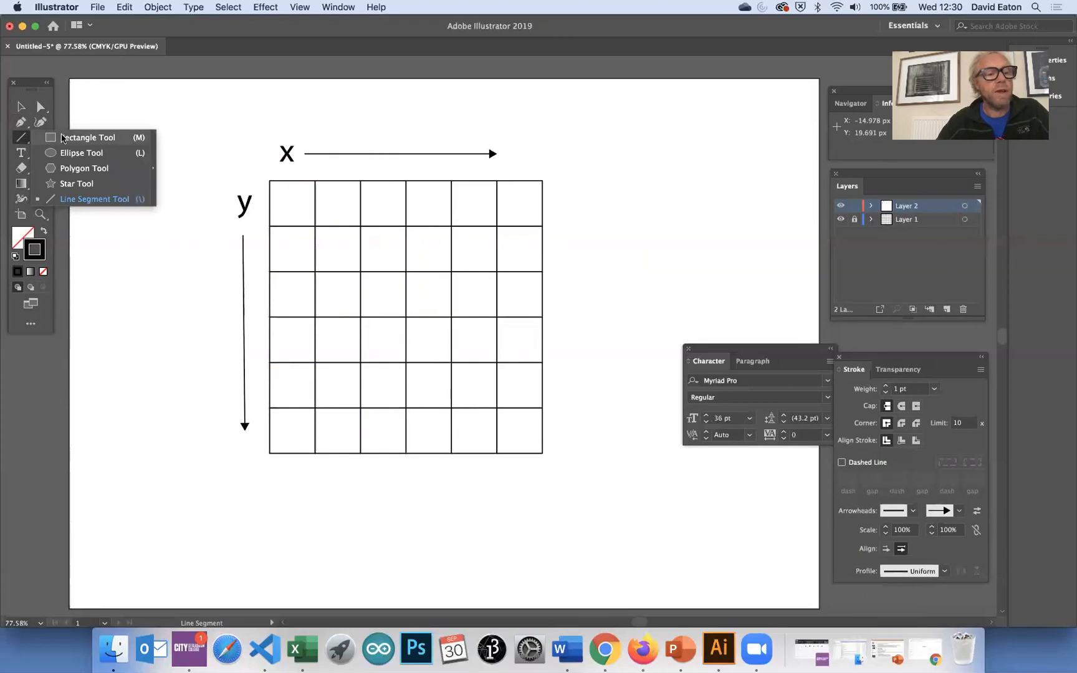
{"action": "left_click", "coordinate": [65, 137]}
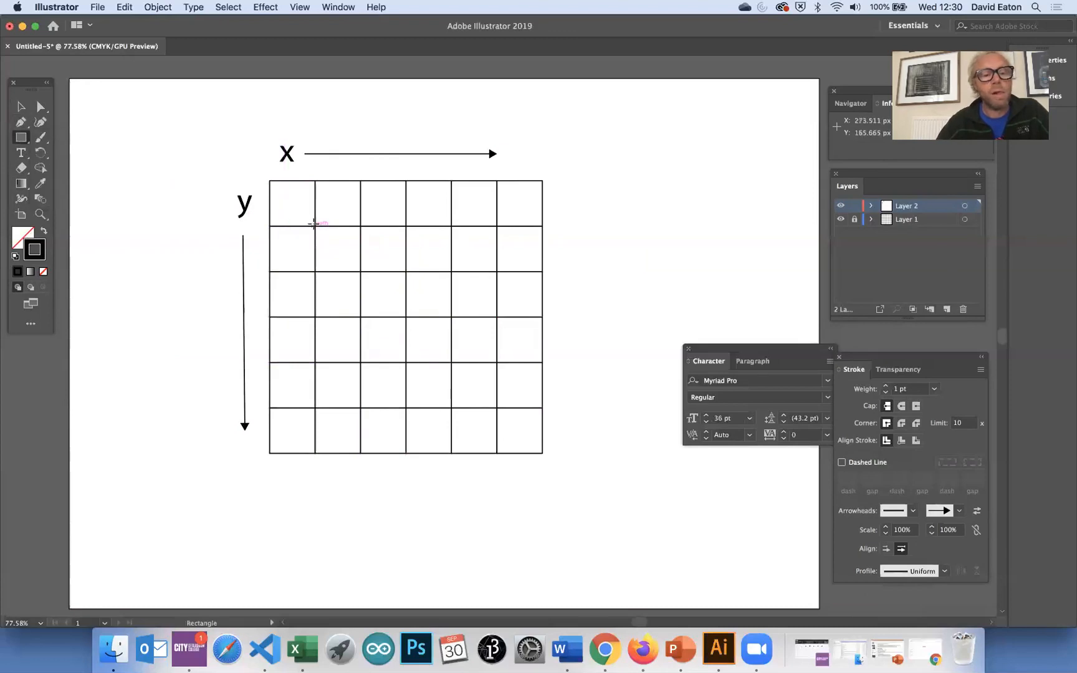
{"action": "double_click", "coordinate": [19, 241]}
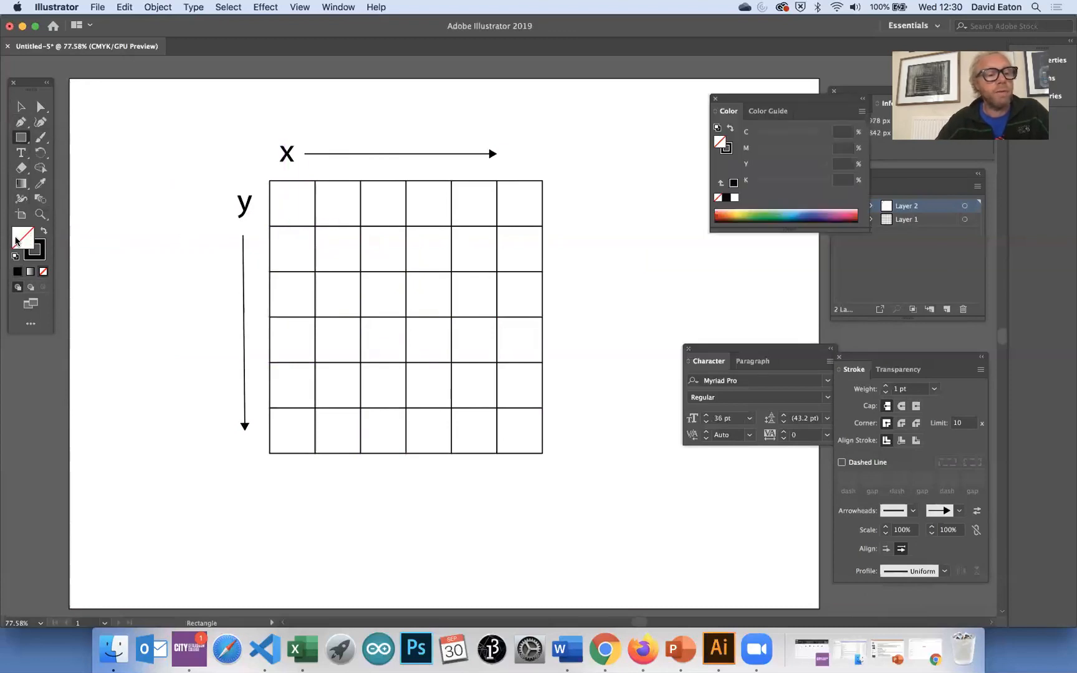
{"action": "left_click", "coordinate": [497, 251]}
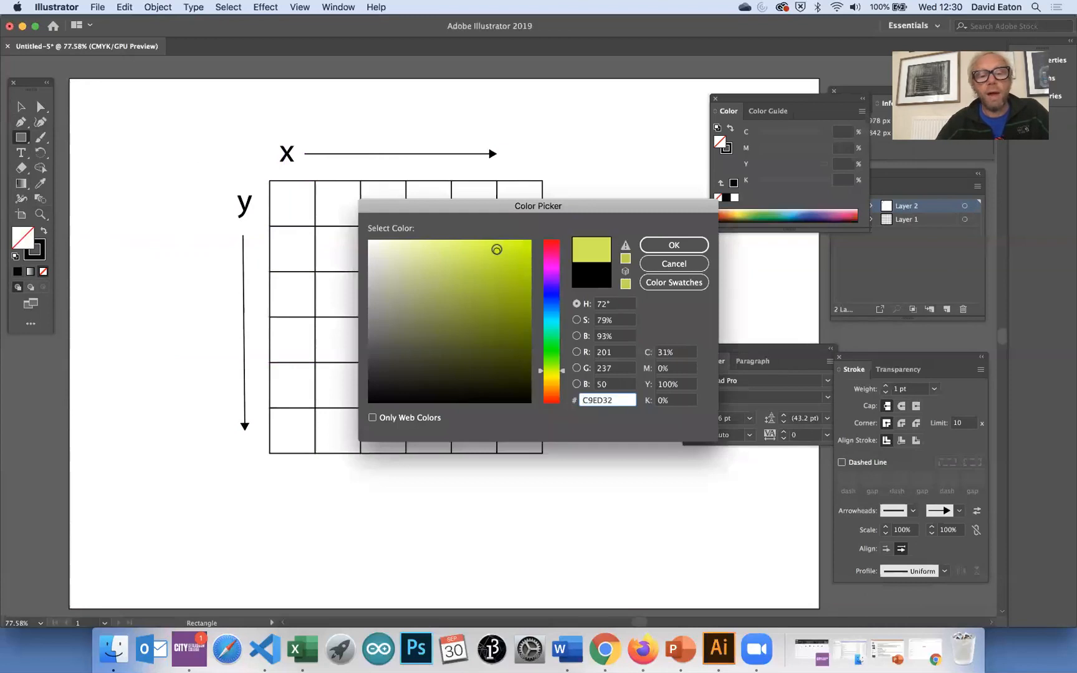
{"action": "left_click", "coordinate": [673, 245]}
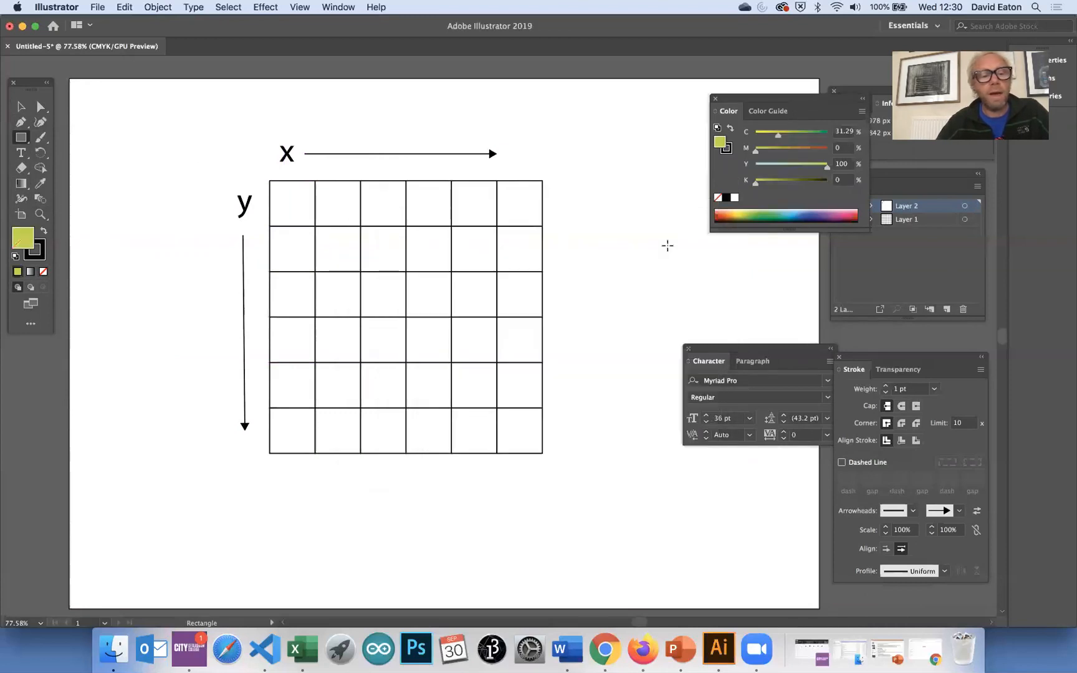
{"action": "left_click", "coordinate": [39, 258]}
{"action": "left_click", "coordinate": [43, 272]}
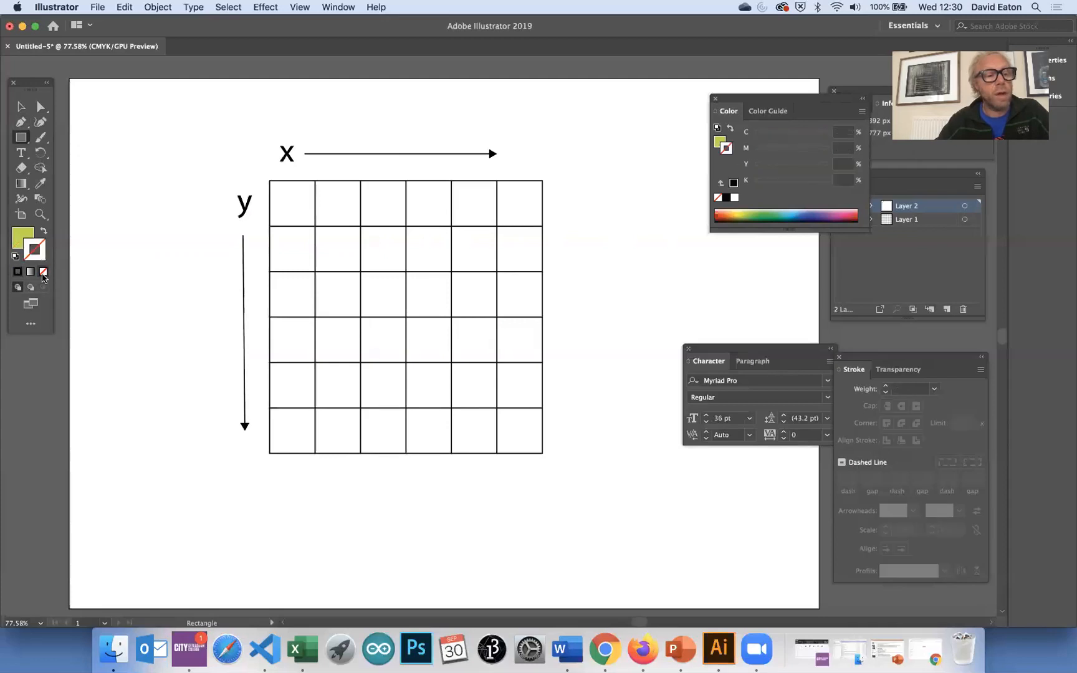
Draw a yellow-green square spanning two by two grid cells and move it to columns two and three, rows four and five
{"action": "left_click_drag", "start_coordinate": [316, 226], "coordinate": [405, 317]}
{"action": "left_click", "coordinate": [22, 106]}
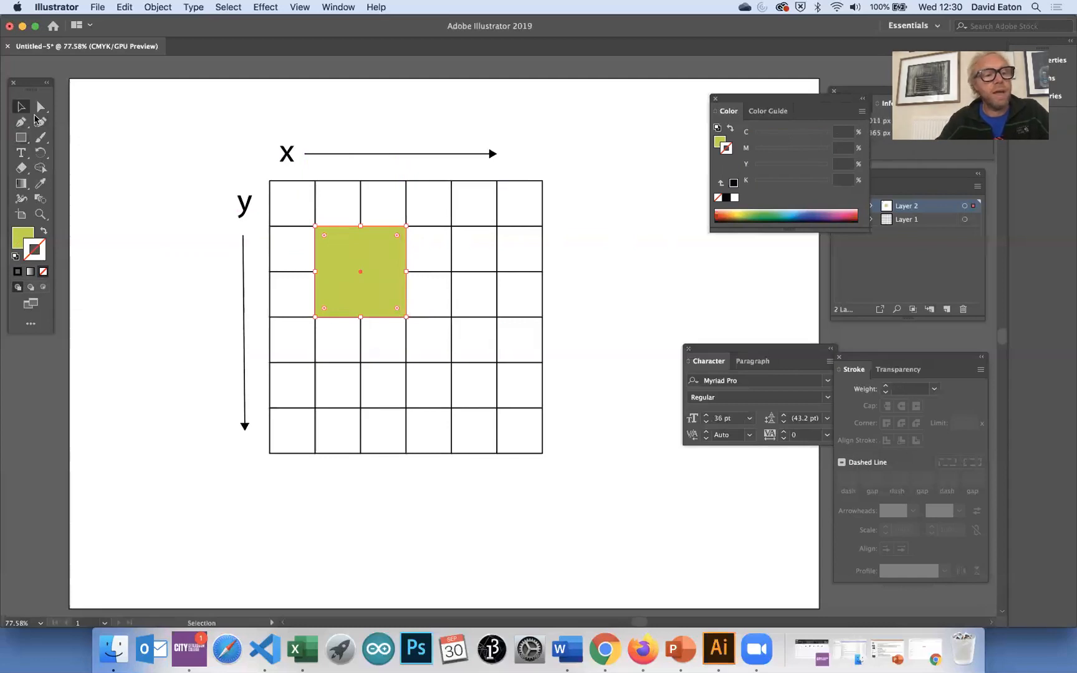
{"action": "left_click_drag", "start_coordinate": [372, 286], "coordinate": [606, 262]}
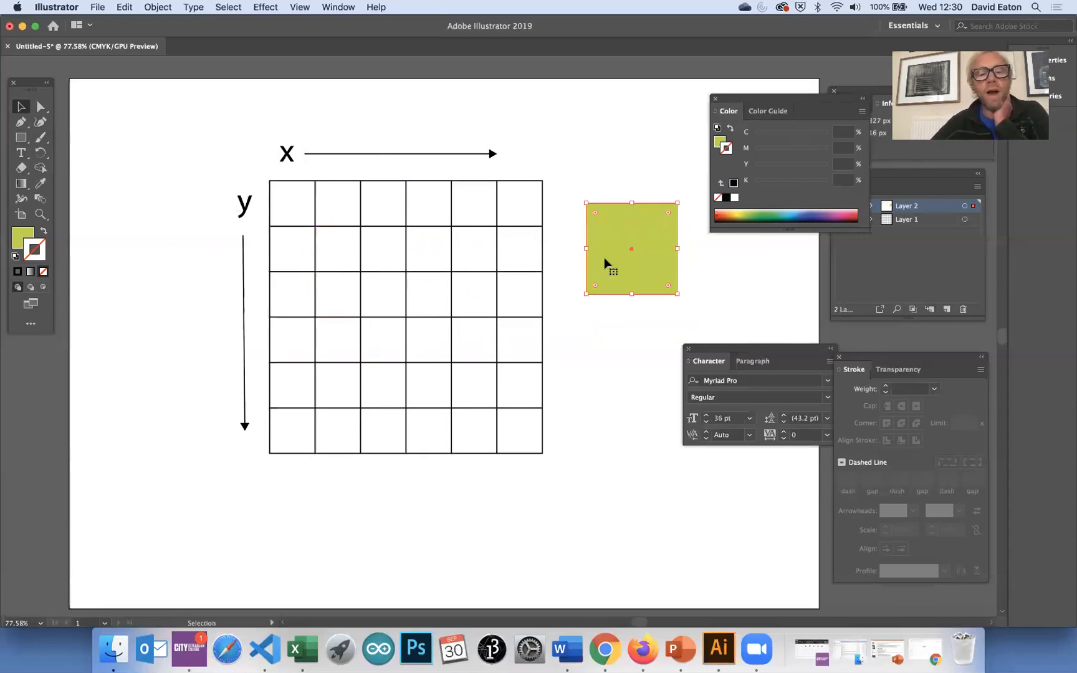
{"action": "left_click_drag", "start_coordinate": [613, 264], "coordinate": [340, 237]}
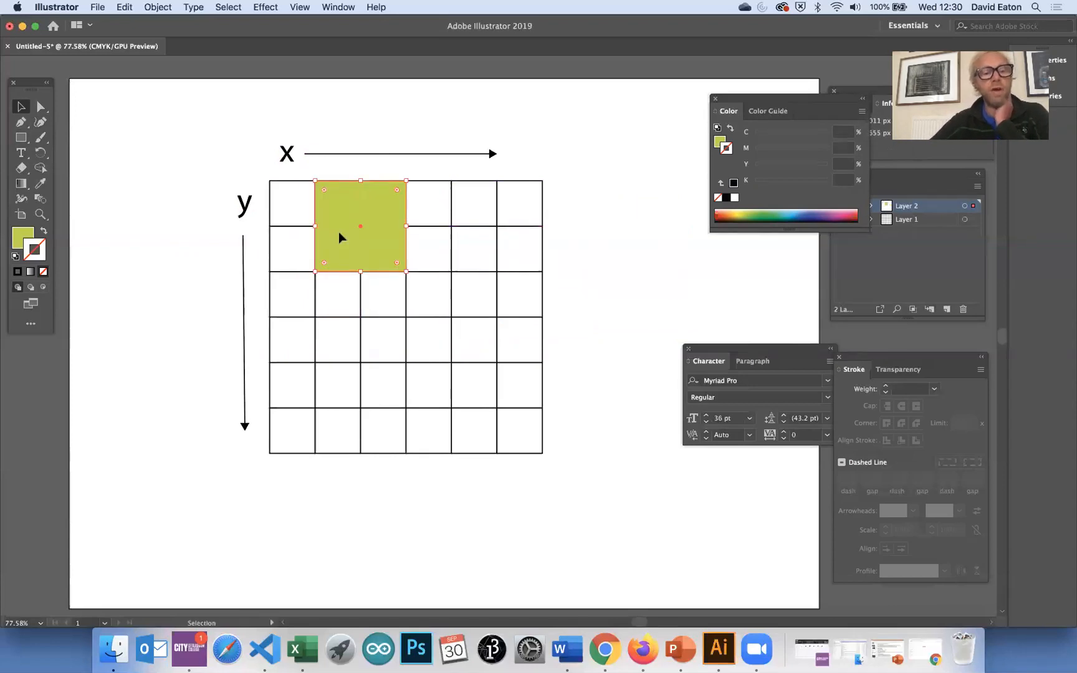
{"action": "left_click_drag", "start_coordinate": [340, 234], "coordinate": [339, 368]}
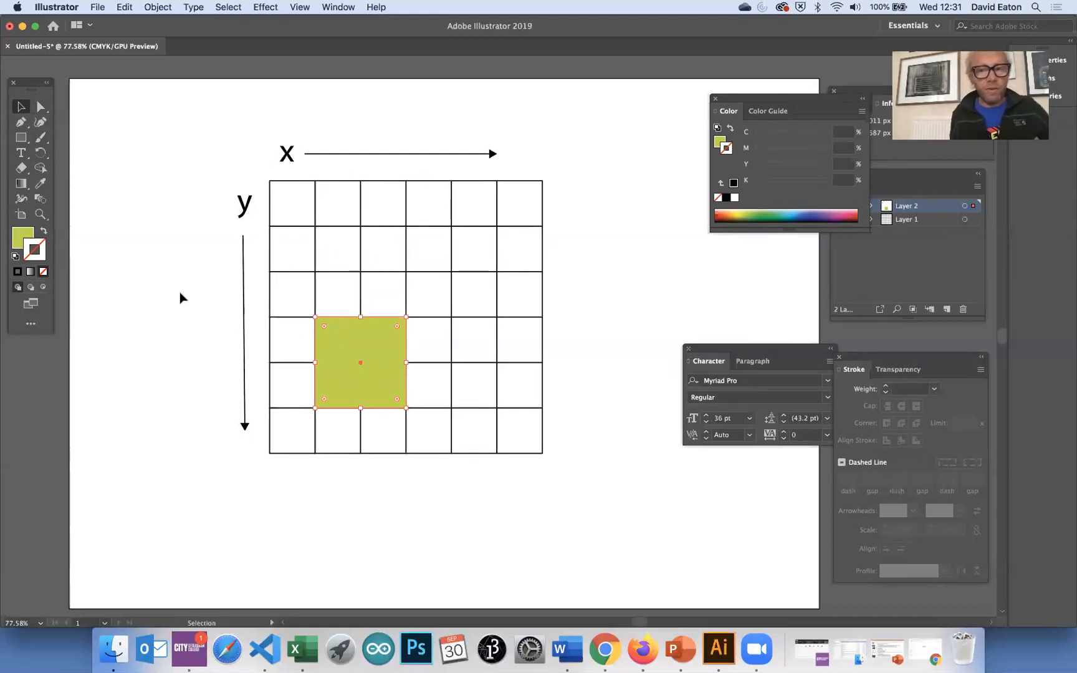
Delete the axis labels, arrows and green square, and unlock Layer 1 to delete its grid as well
{"action": "left_click_drag", "start_coordinate": [198, 125], "coordinate": [580, 478]}
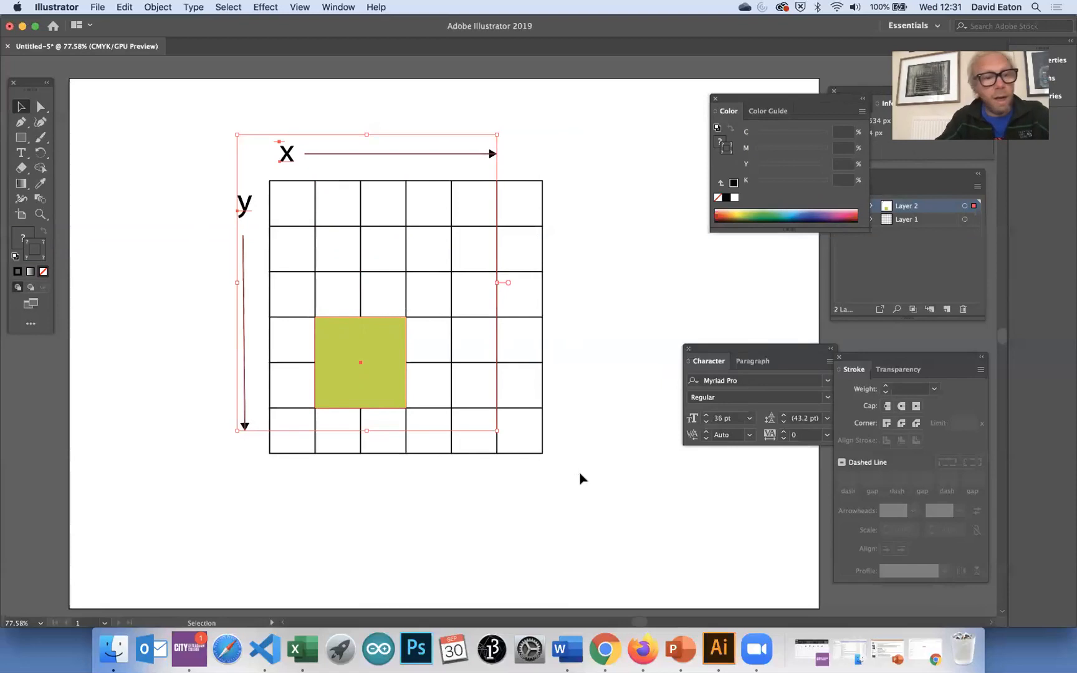
{"action": "key", "text": "Delete"}
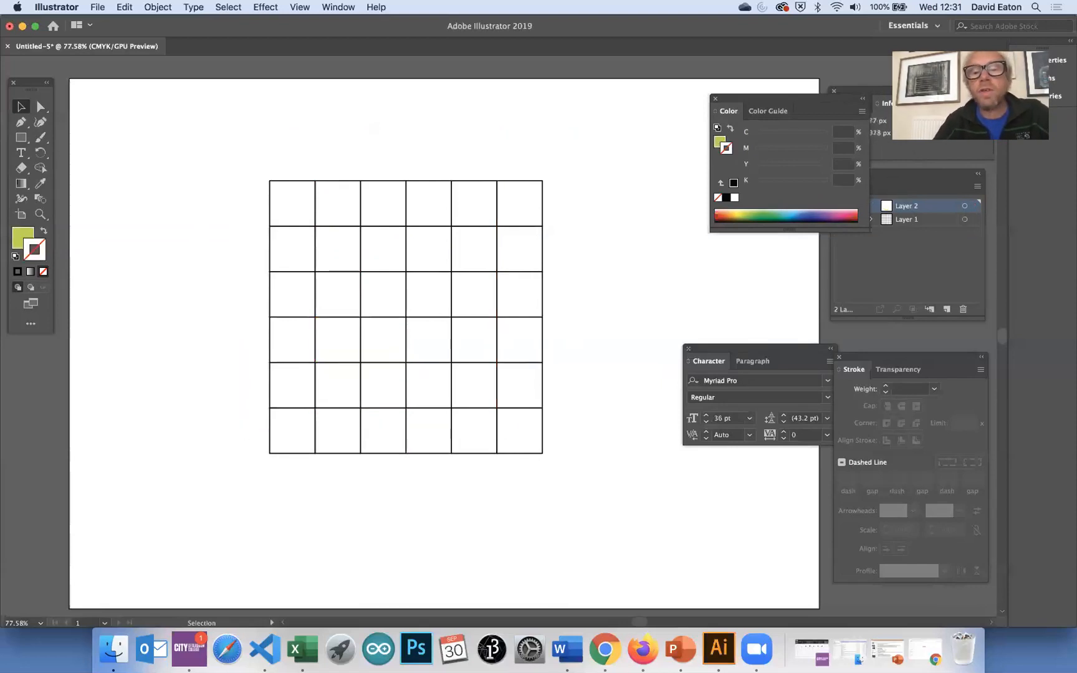
{"action": "left_click", "coordinate": [903, 257]}
{"action": "left_click", "coordinate": [854, 220]}
{"action": "left_click", "coordinate": [285, 181]}
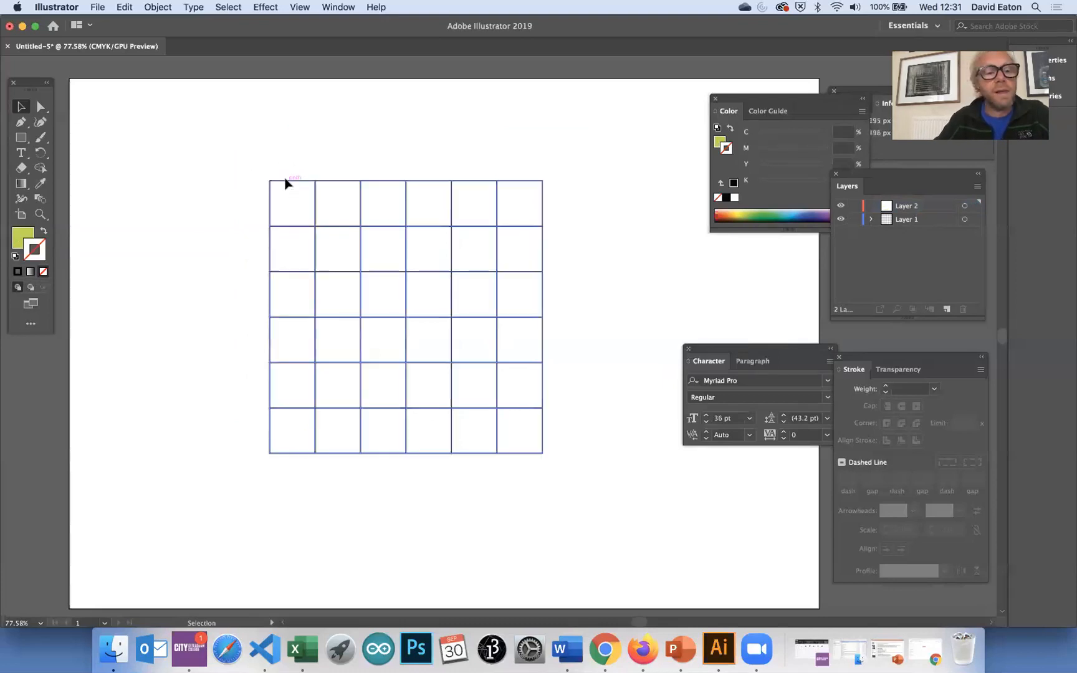
{"action": "left_click", "coordinate": [285, 182]}
{"action": "key", "text": "Delete"}
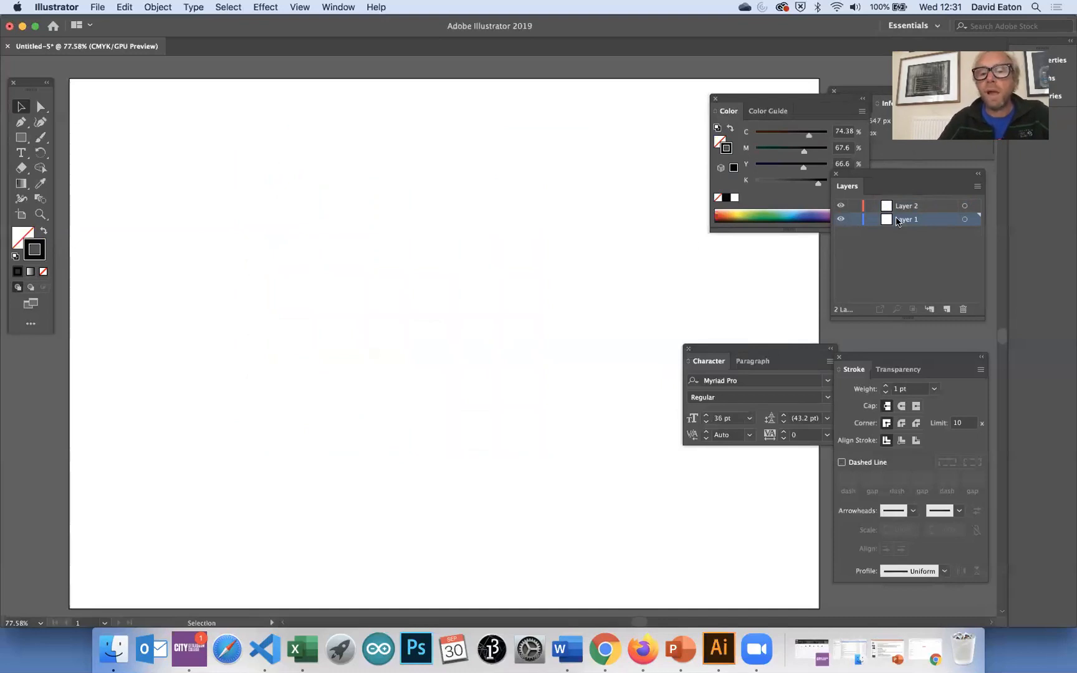
Draw a rectangle about 755 by 517 px on Layer 1 and open Split Into Grid for it with Add Guides enabled
{"action": "left_click", "coordinate": [20, 137]}
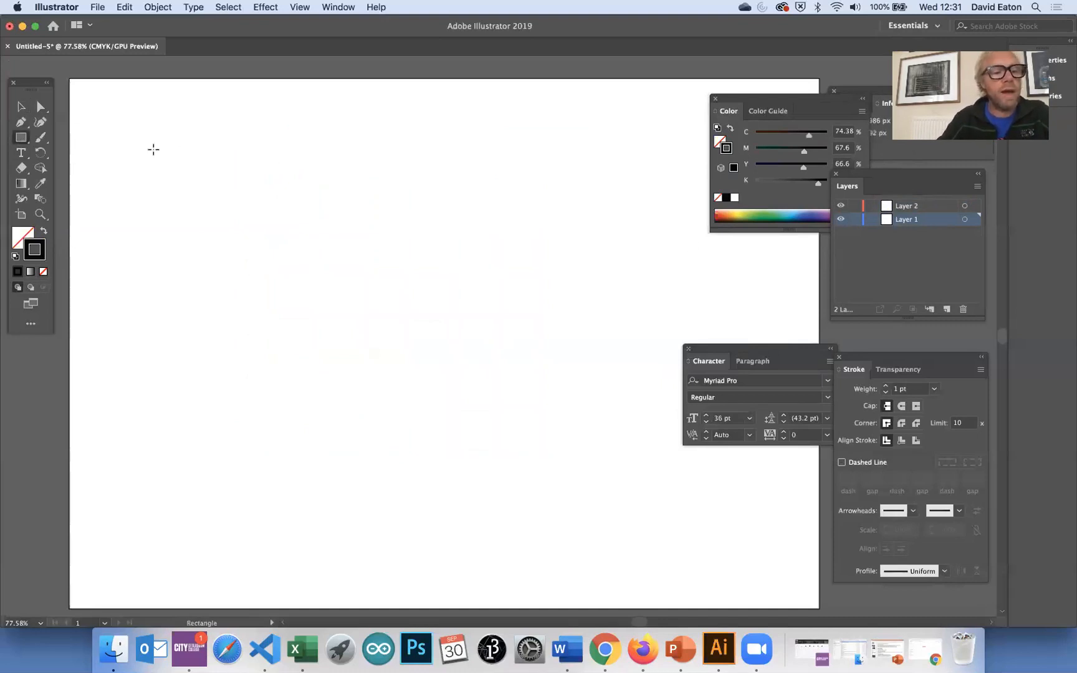
{"action": "left_click_drag", "start_coordinate": [115, 116], "coordinate": [788, 576]}
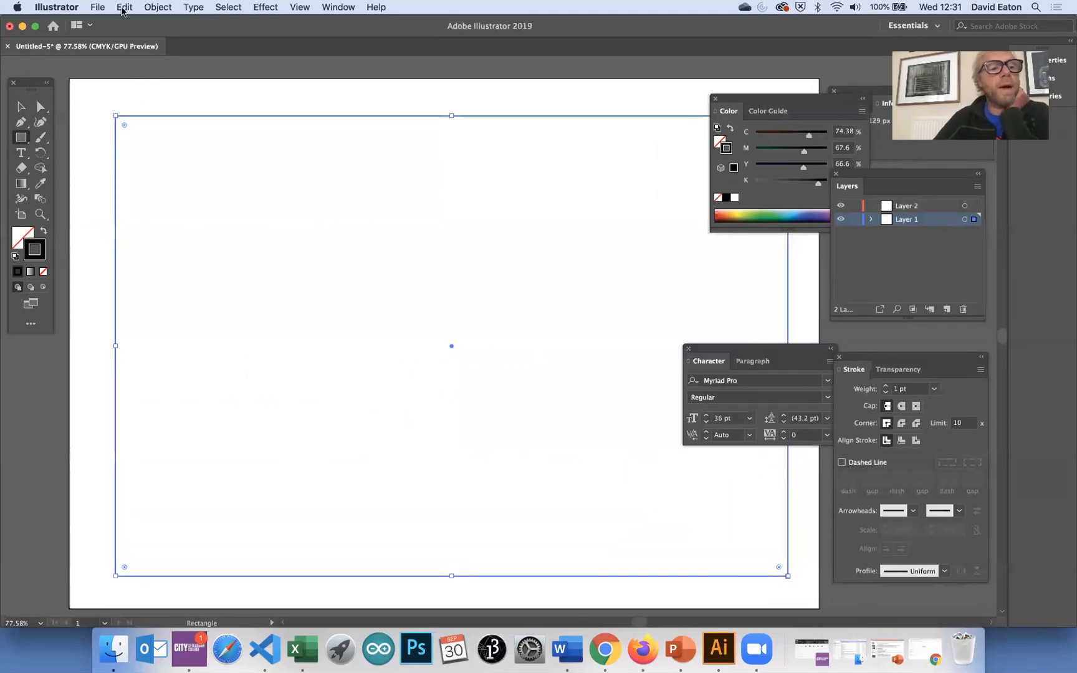
{"action": "left_click", "coordinate": [156, 7]}
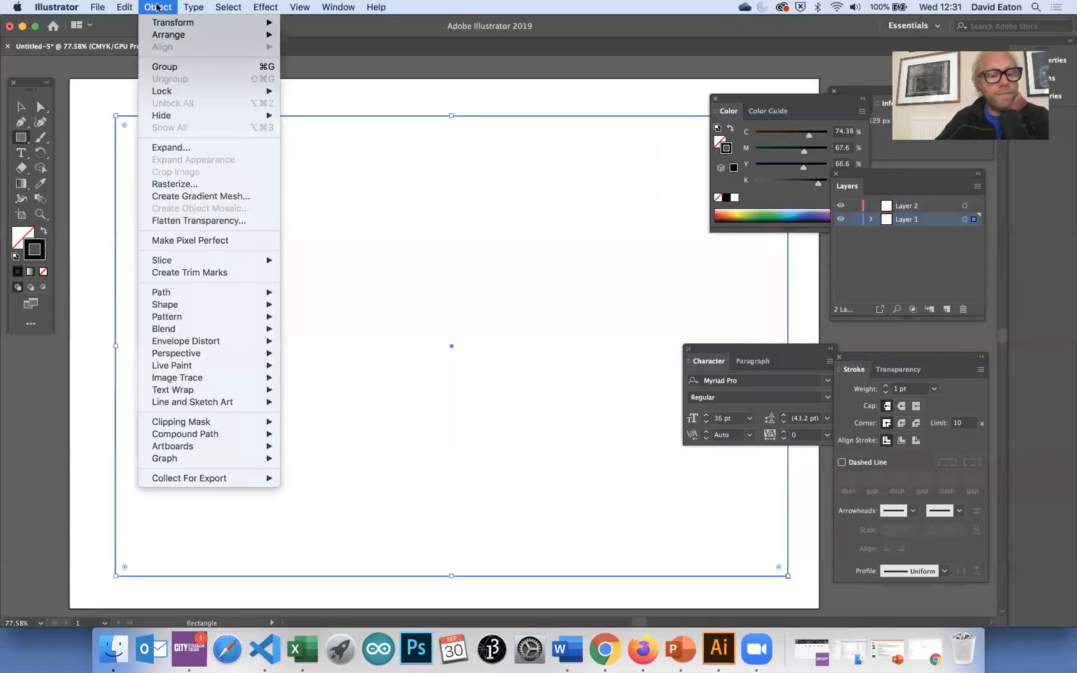
{"action": "mouse_move", "coordinate": [162, 294]}
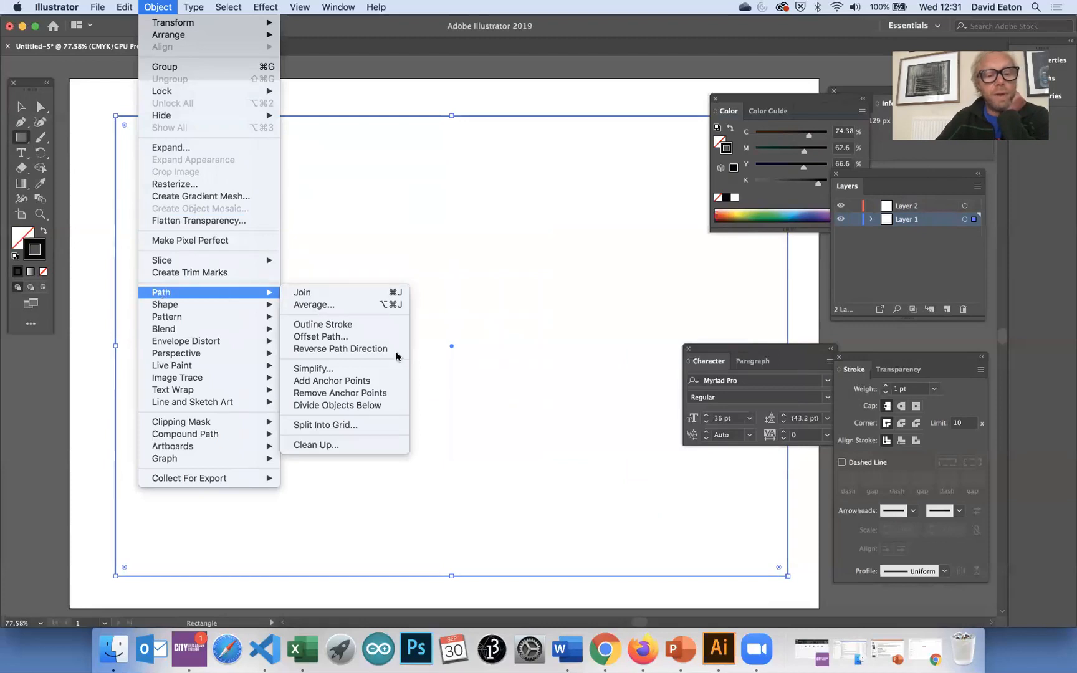
{"action": "left_click", "coordinate": [351, 426]}
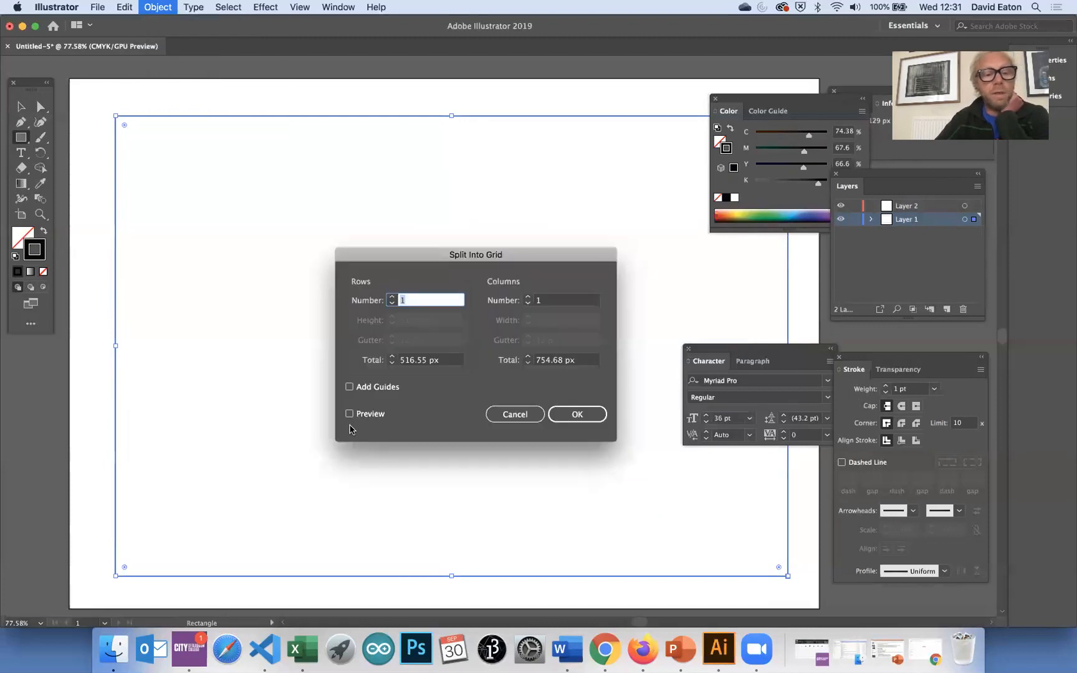
{"action": "left_click", "coordinate": [350, 387]}
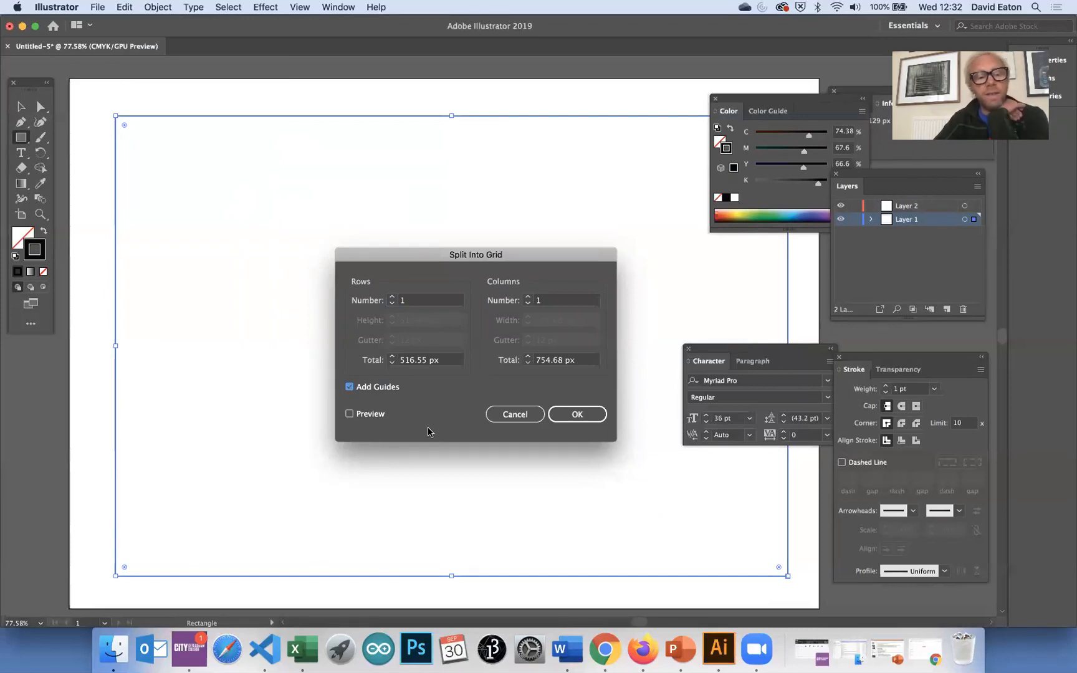
Set the grid split to 3 rows and 4 columns
{"action": "left_click", "coordinate": [411, 302]}
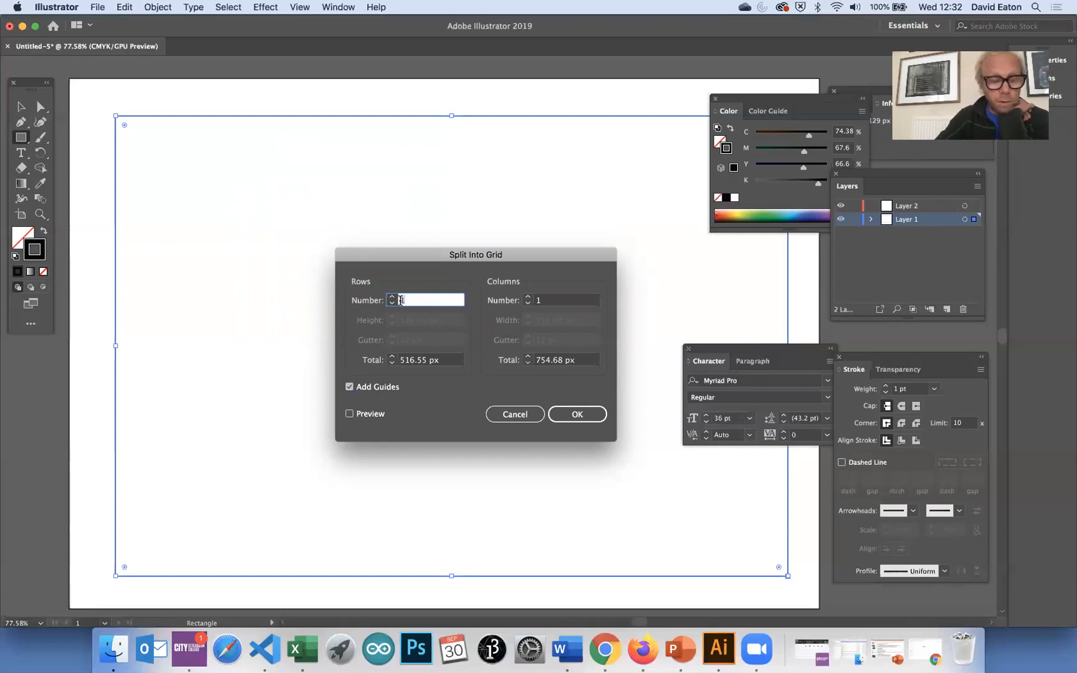
{"action": "type", "text": "3"}
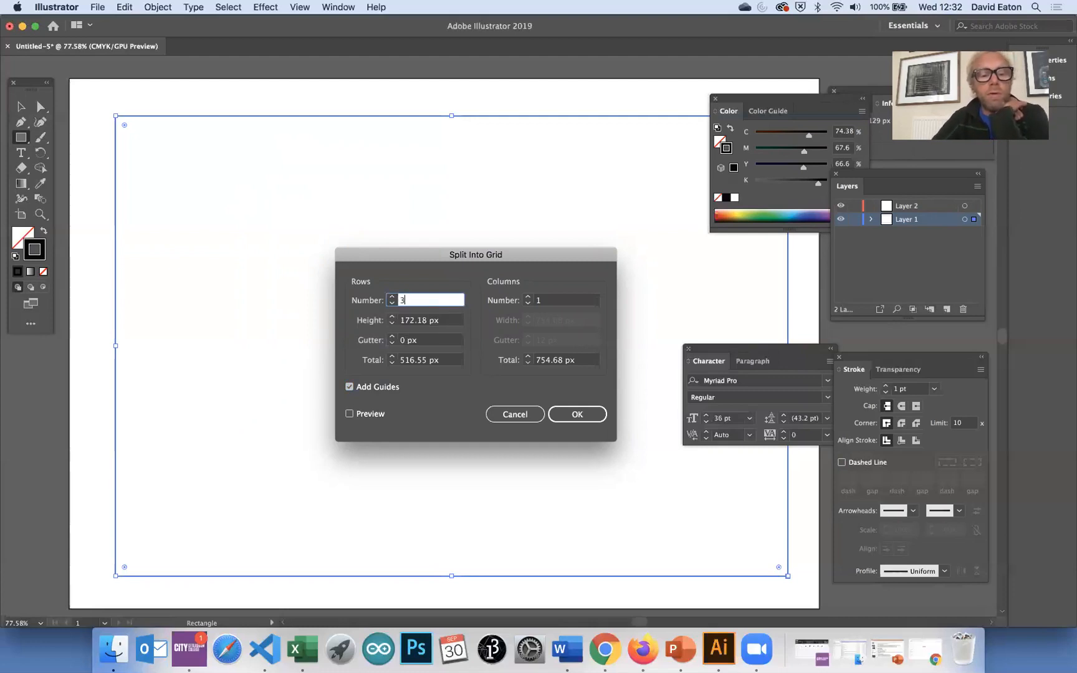
{"action": "left_click", "coordinate": [540, 301]}
{"action": "left_click_drag", "start_coordinate": [541, 300], "coordinate": [532, 301]}
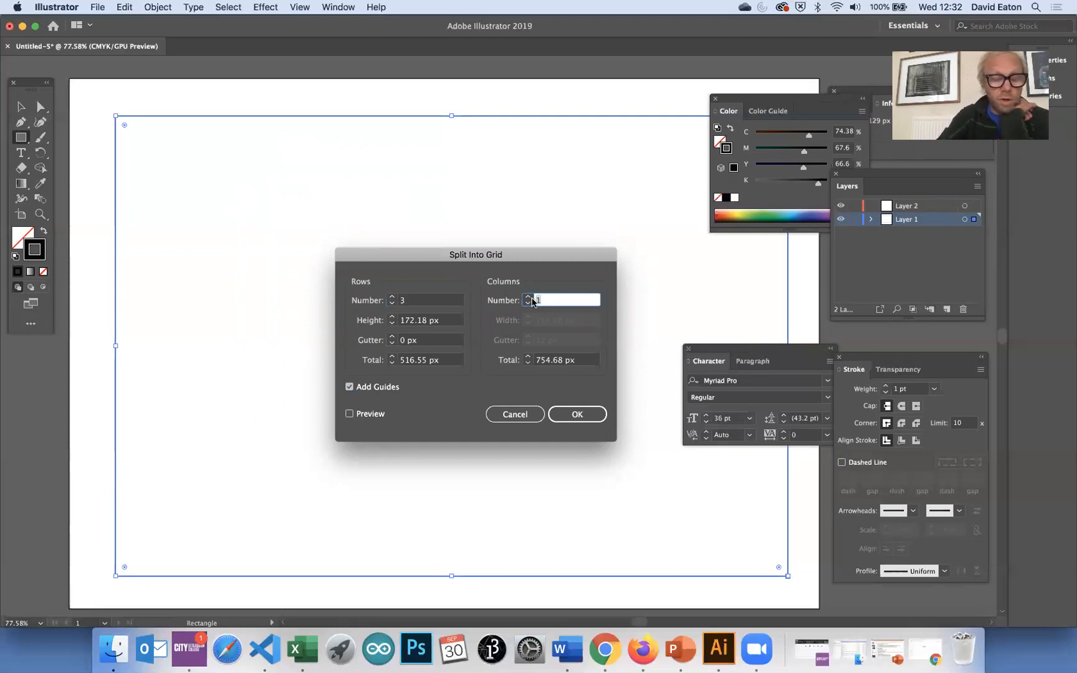
{"action": "type", "text": "4"}
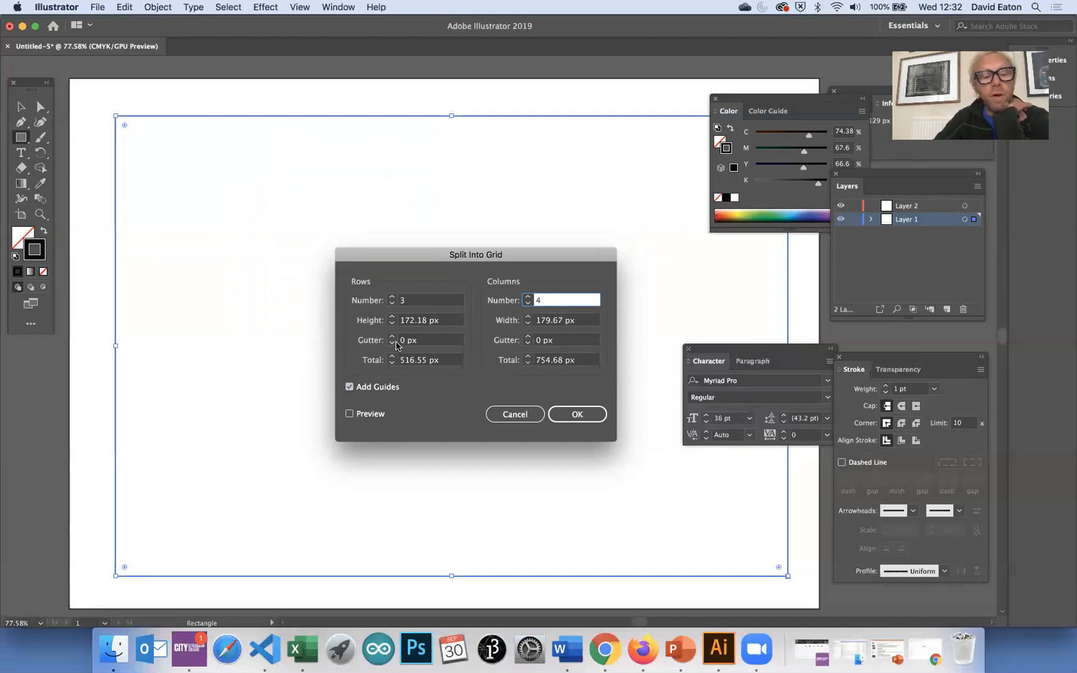
Split the rectangle with 10 px row and column gutters, and lock Layer 1
{"action": "left_click", "coordinate": [405, 341]}
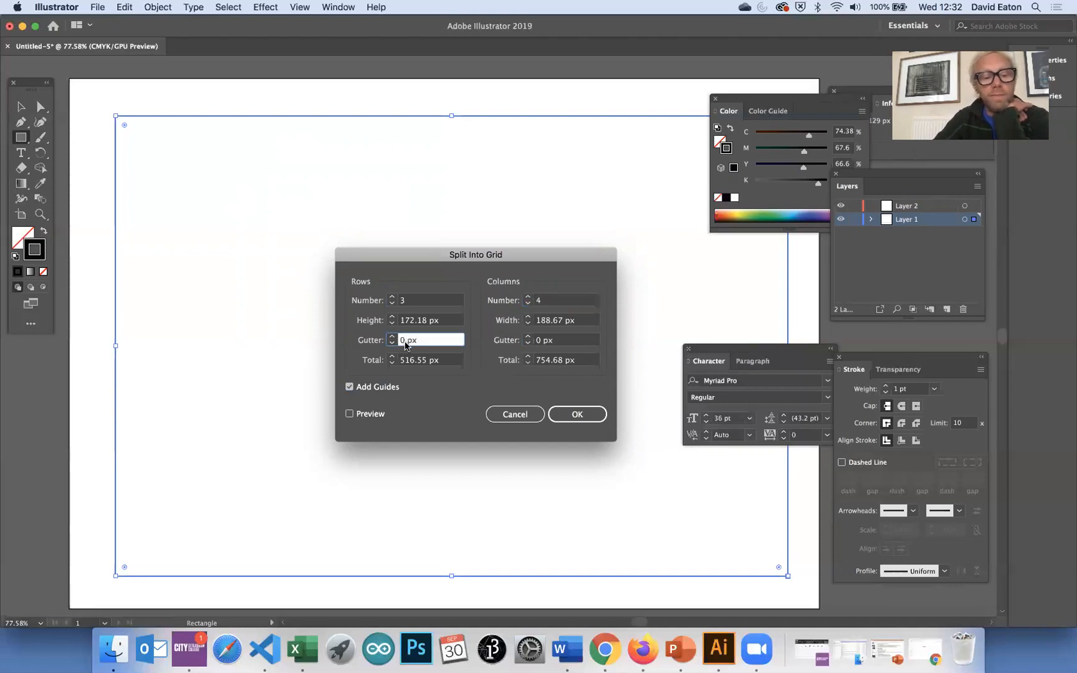
{"action": "key", "text": "BackSpace"}
{"action": "type", "text": "1"}
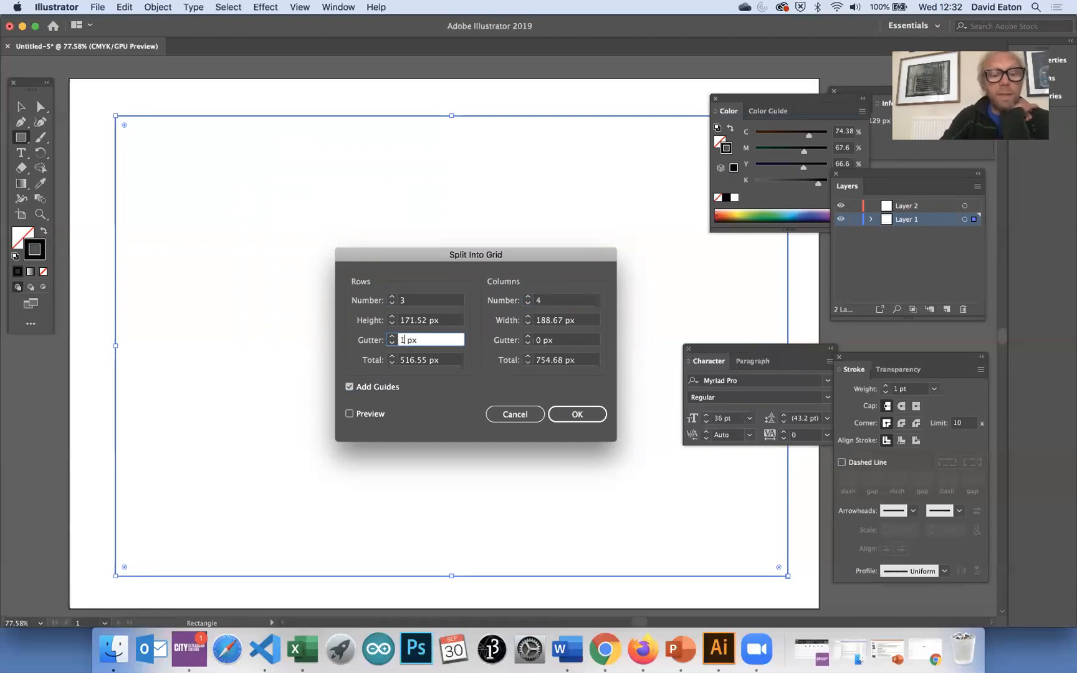
{"action": "type", "text": "0"}
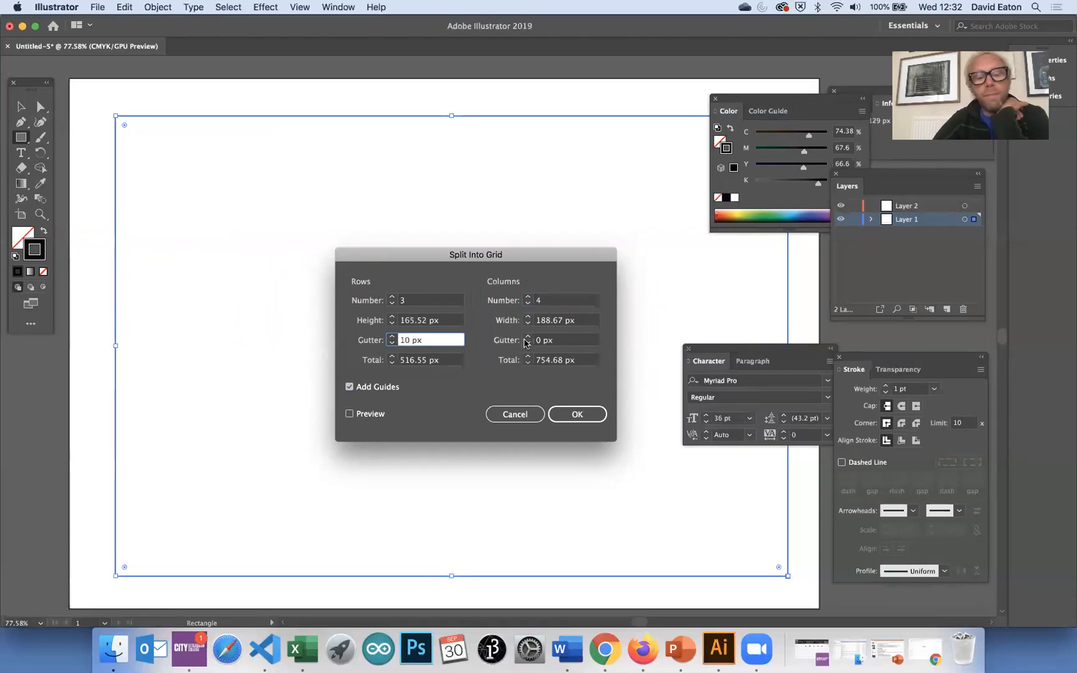
{"action": "left_click", "coordinate": [540, 341]}
{"action": "key", "text": "BackSpace"}
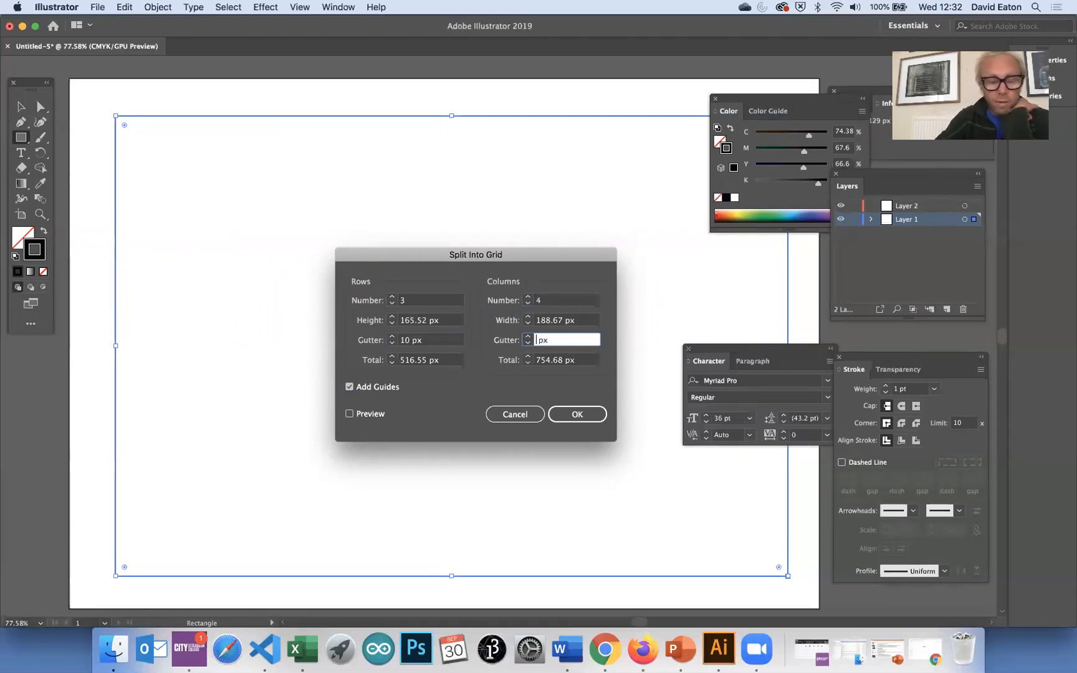
{"action": "type", "text": "10"}
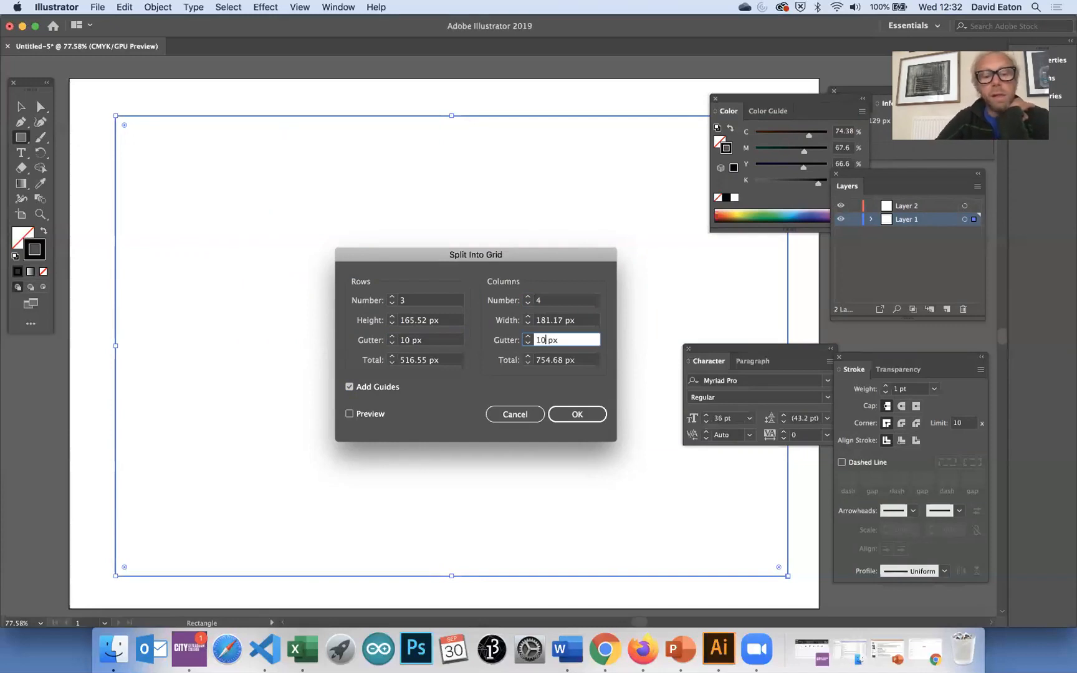
{"action": "left_click", "coordinate": [582, 417]}
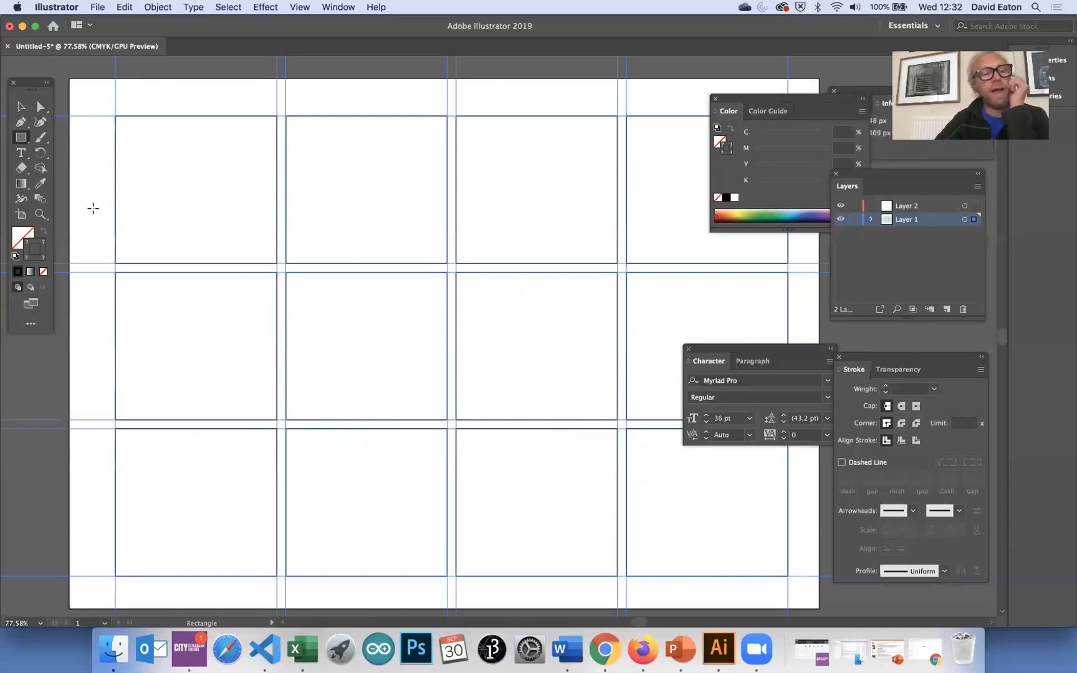
{"action": "left_click", "coordinate": [854, 219]}
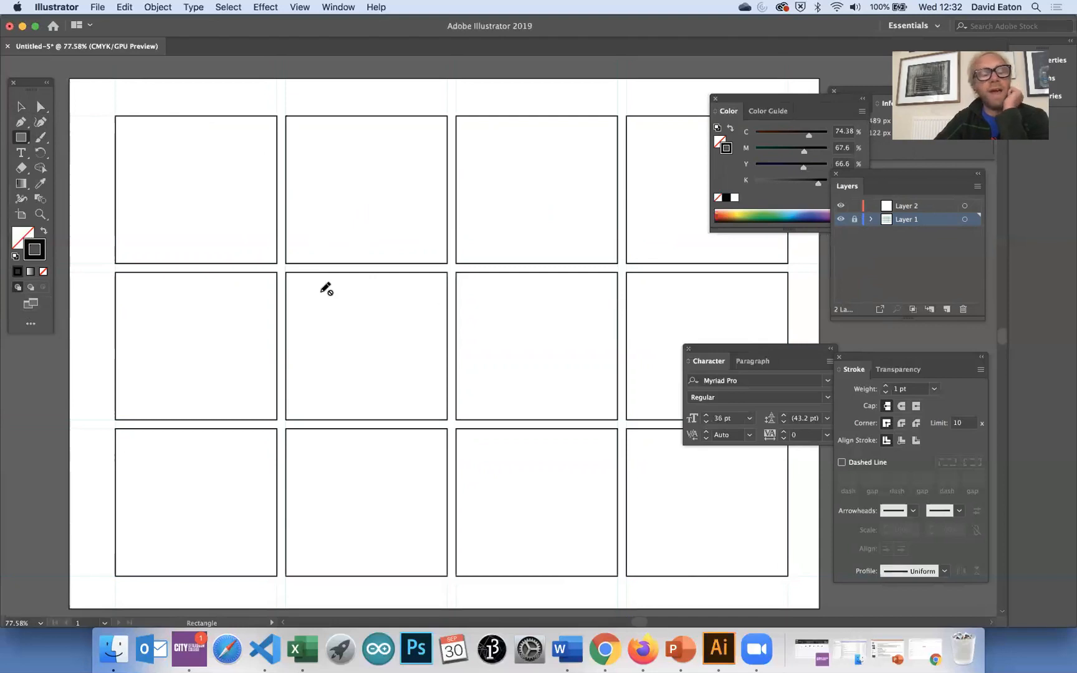
{"action": "left_click", "coordinate": [94, 8]}
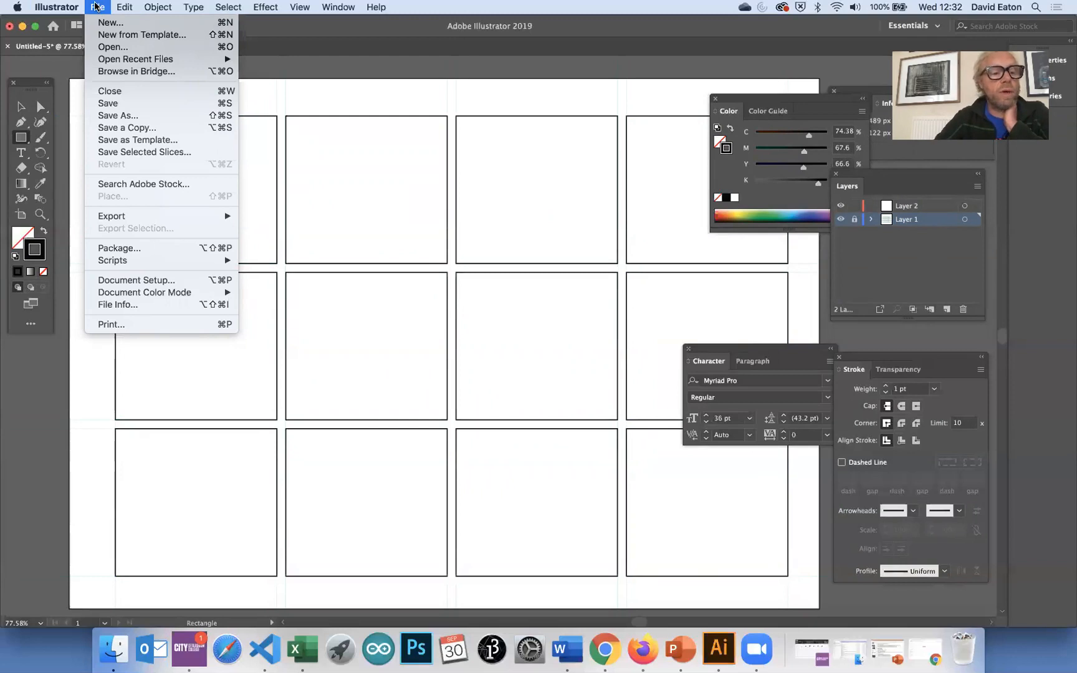
{"action": "mouse_move", "coordinate": [129, 8]}
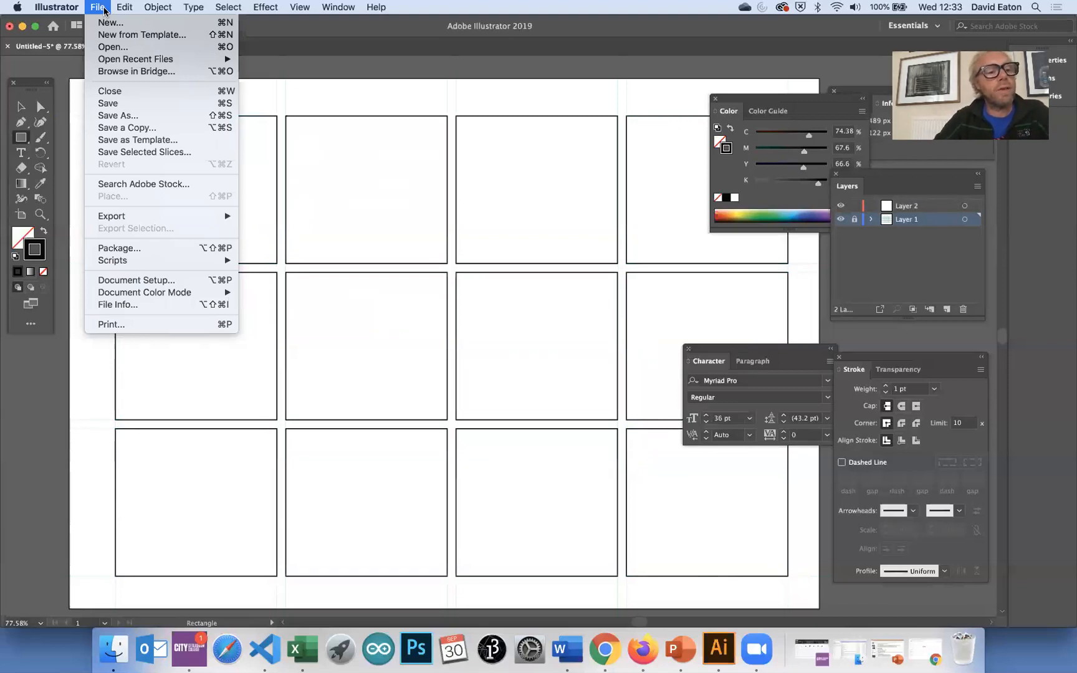
{"action": "left_click", "coordinate": [104, 11]}
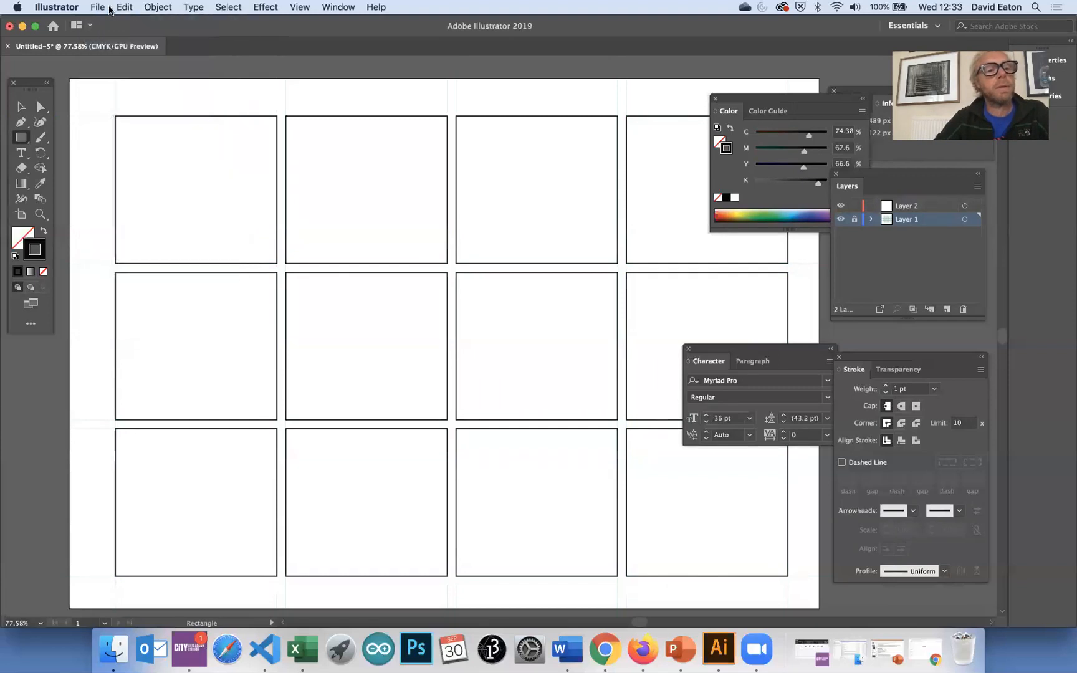
{"action": "left_click", "coordinate": [118, 9]}
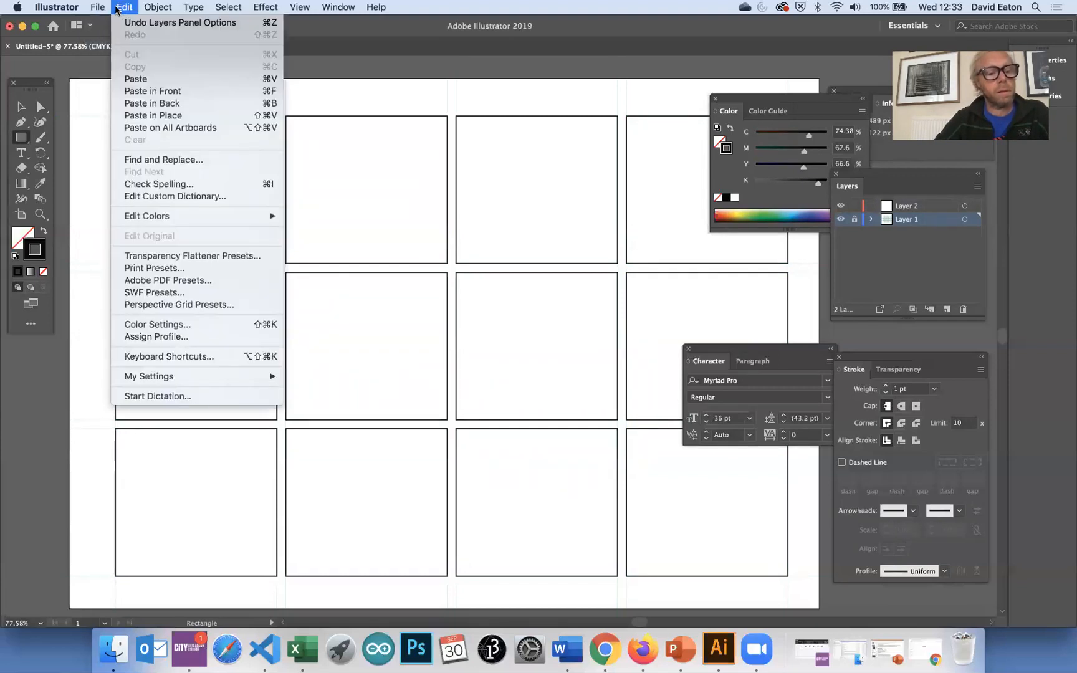
{"action": "mouse_move", "coordinate": [101, 11]}
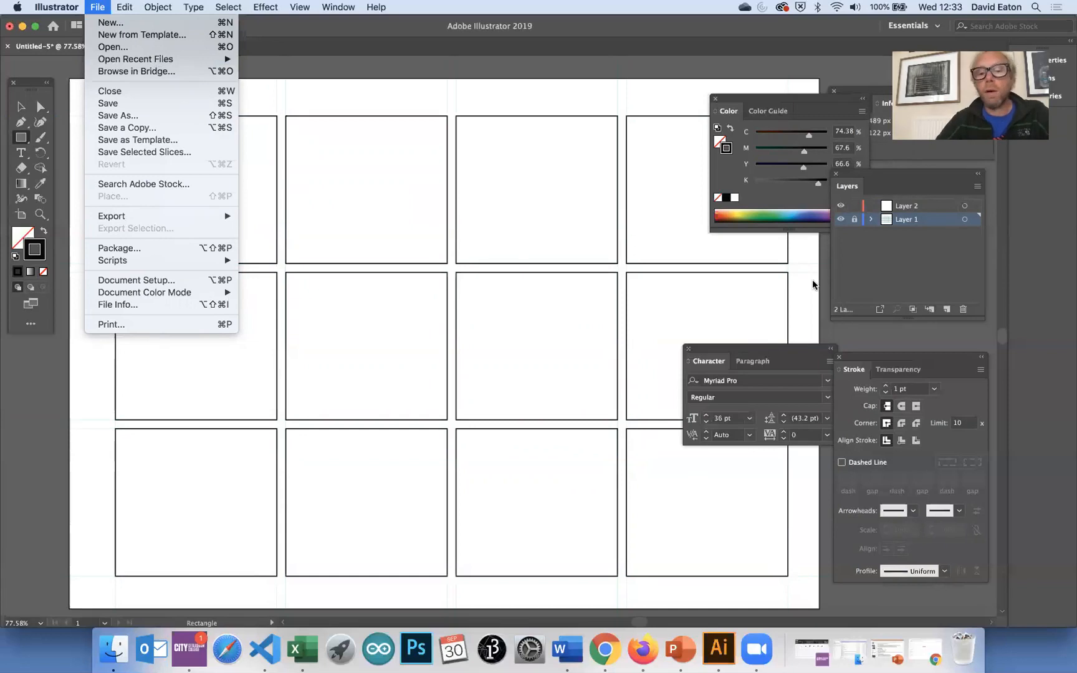
{"action": "left_click", "coordinate": [903, 273]}
{"action": "left_click", "coordinate": [874, 206]}
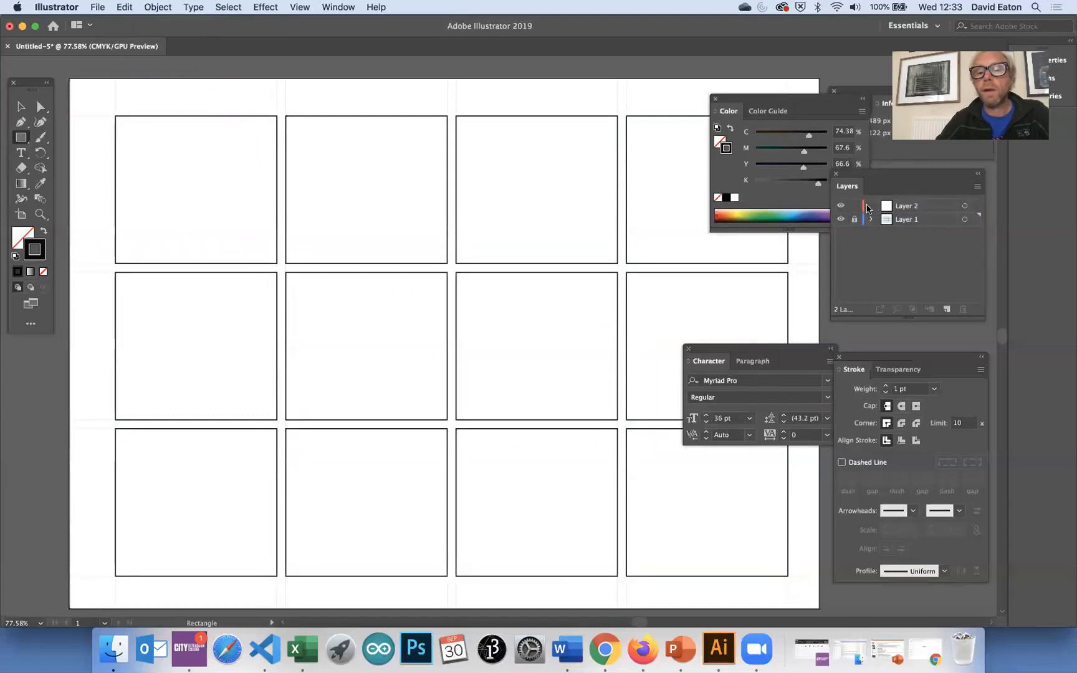
{"action": "left_click", "coordinate": [95, 7]}
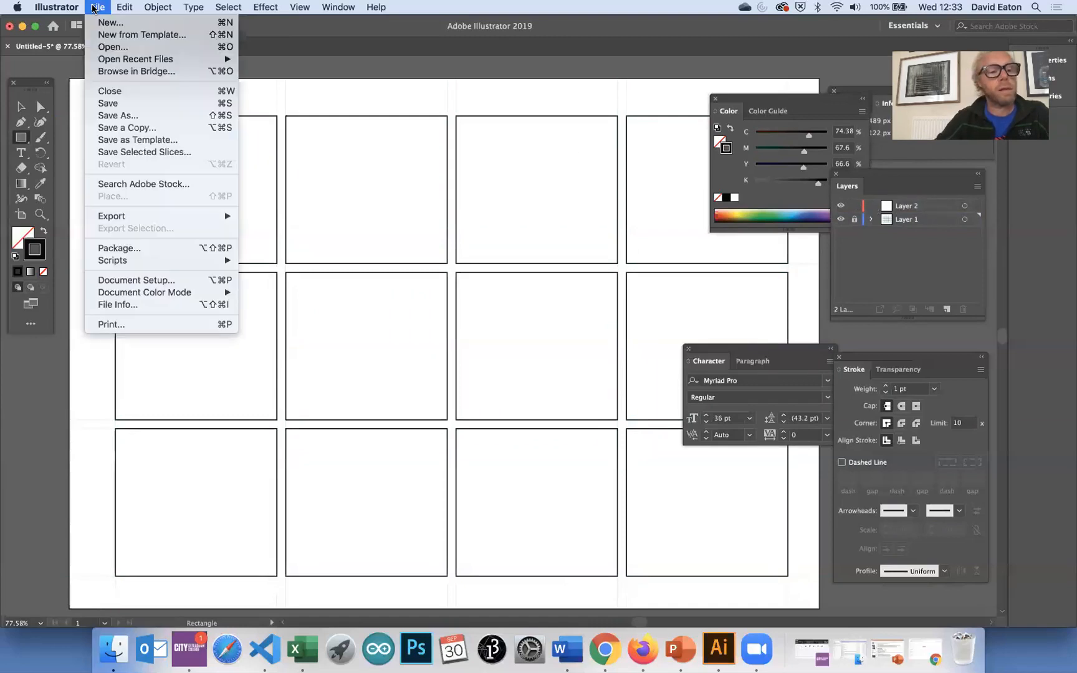
{"action": "left_click", "coordinate": [416, 257]}
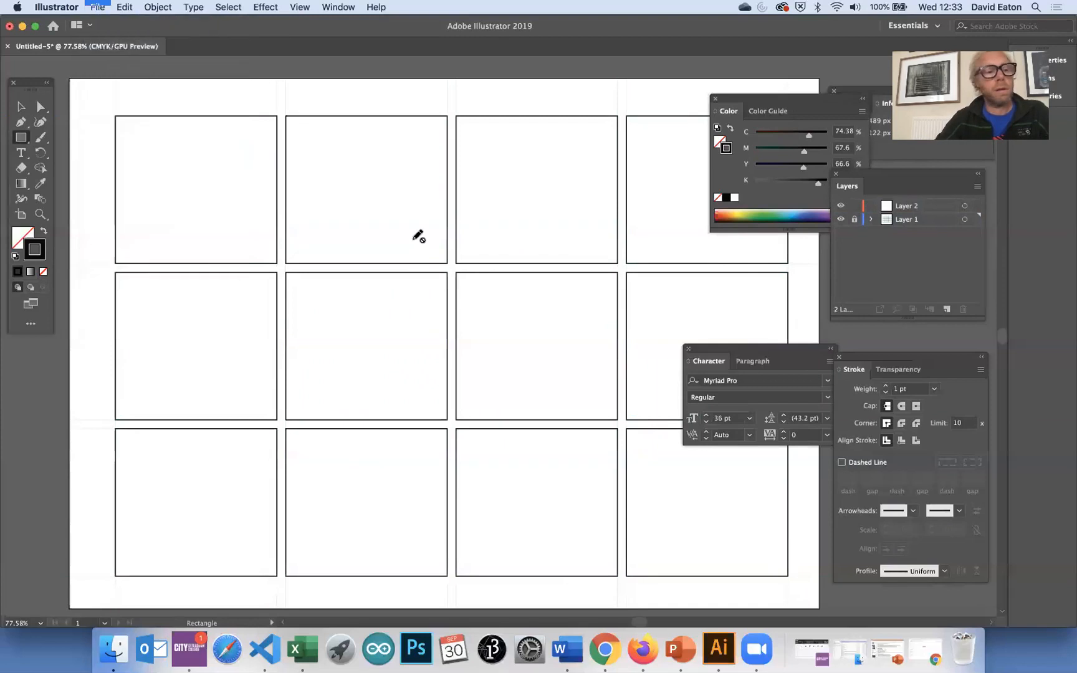
Add a new layer above the locked grid layer and place vector-vs-raster-jawlensky.jpg from Downloads on it at full size
{"action": "left_click", "coordinate": [947, 310]}
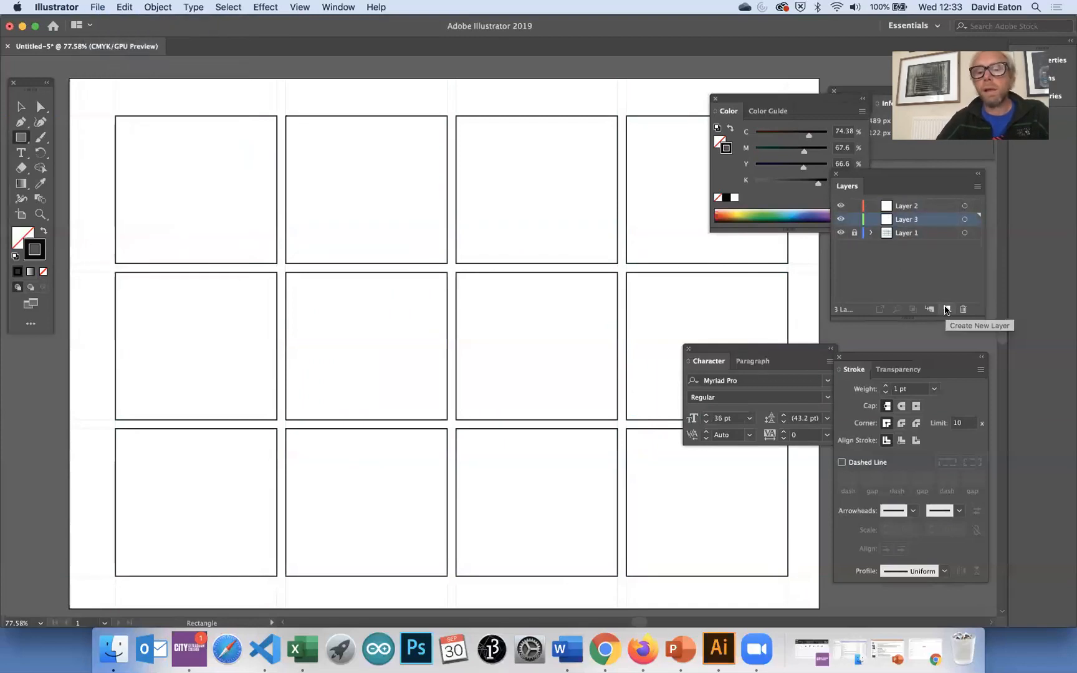
{"action": "left_click", "coordinate": [97, 8]}
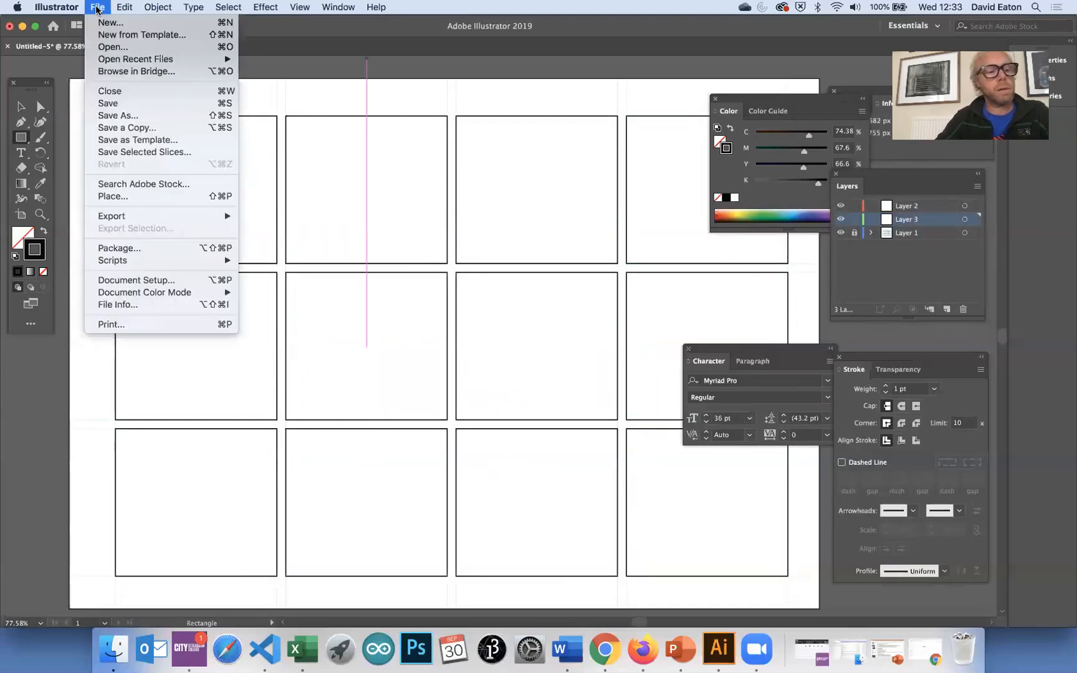
{"action": "left_click", "coordinate": [112, 197]}
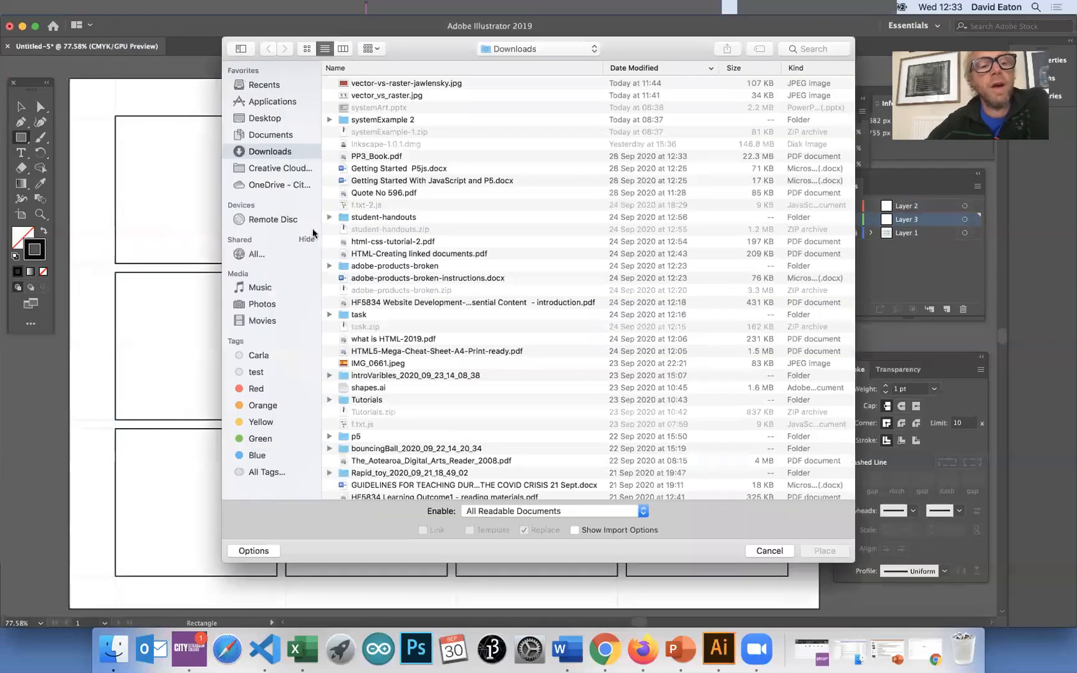
{"action": "left_click", "coordinate": [343, 84]}
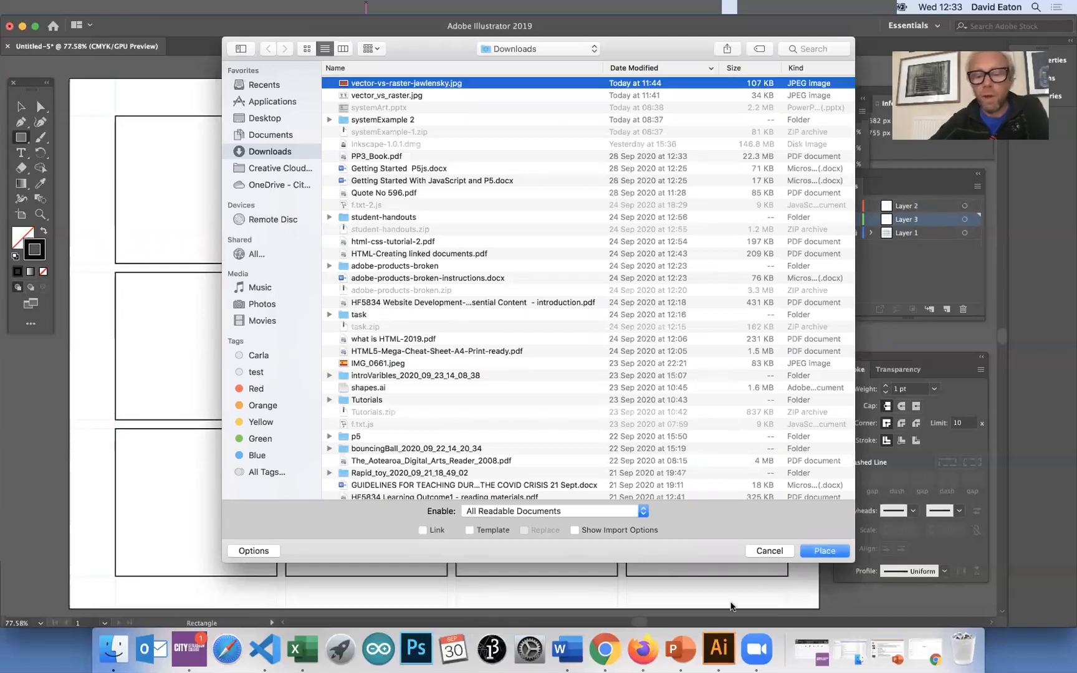
{"action": "left_click", "coordinate": [823, 551]}
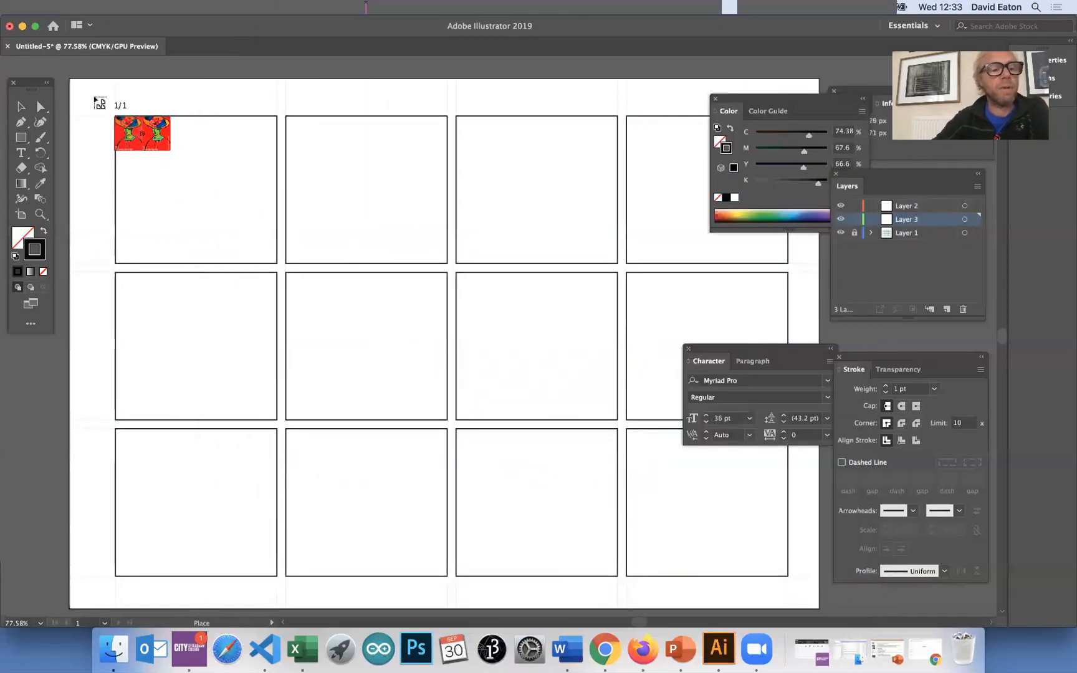
{"action": "left_click", "coordinate": [98, 100]}
{"action": "key", "text": "m"}
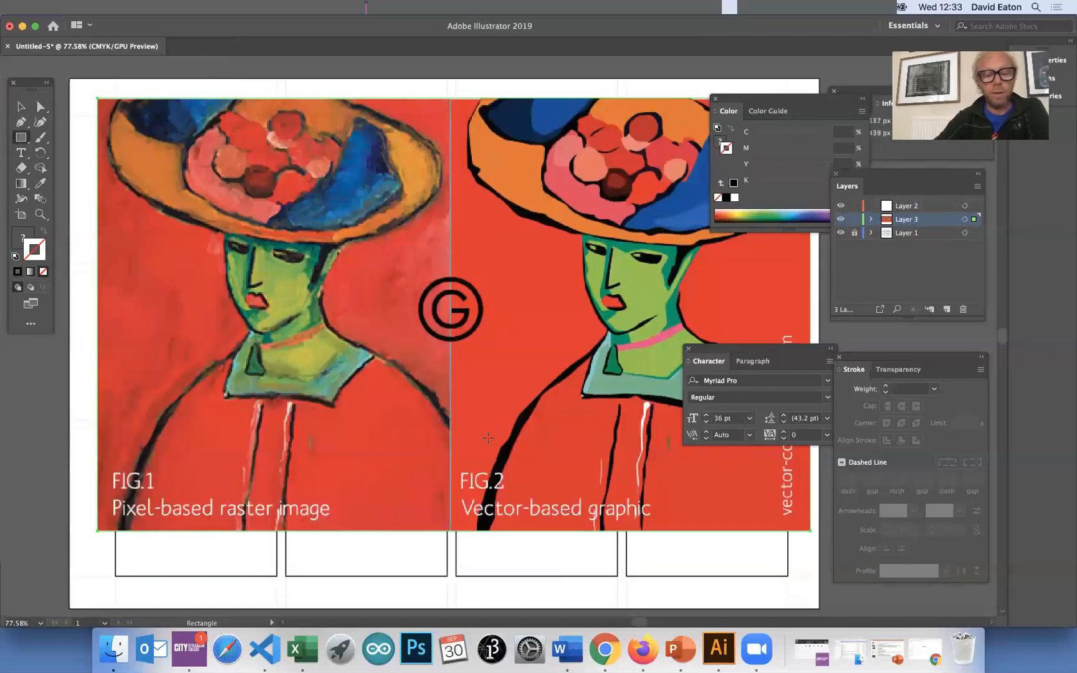
Shrink the placed image, move it to the first cell of the grid's top row, and stretch its edges to fill that cell
{"action": "key", "text": "v"}
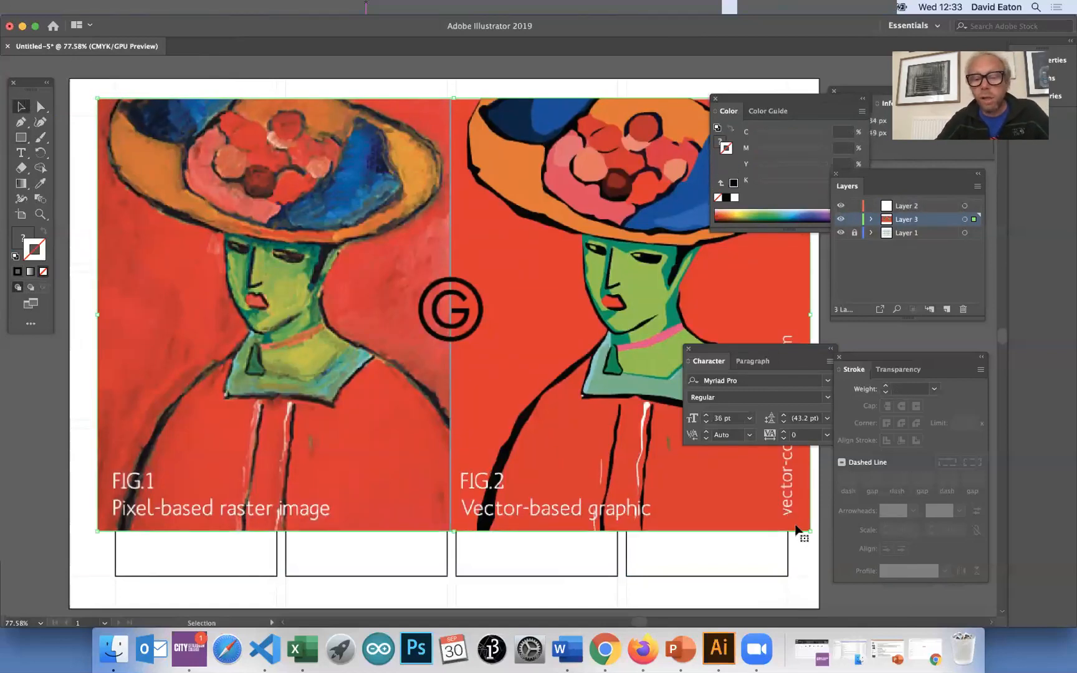
{"action": "left_click_drag", "start_coordinate": [813, 531], "coordinate": [493, 402]}
{"action": "left_click_drag", "start_coordinate": [493, 338], "coordinate": [377, 296]}
{"action": "mouse_move", "coordinate": [197, 224]}
{"action": "left_mouse_down"}
{"action": "mouse_move", "coordinate": [234, 271]}
{"action": "mouse_move", "coordinate": [214, 237]}
{"action": "left_mouse_up"}
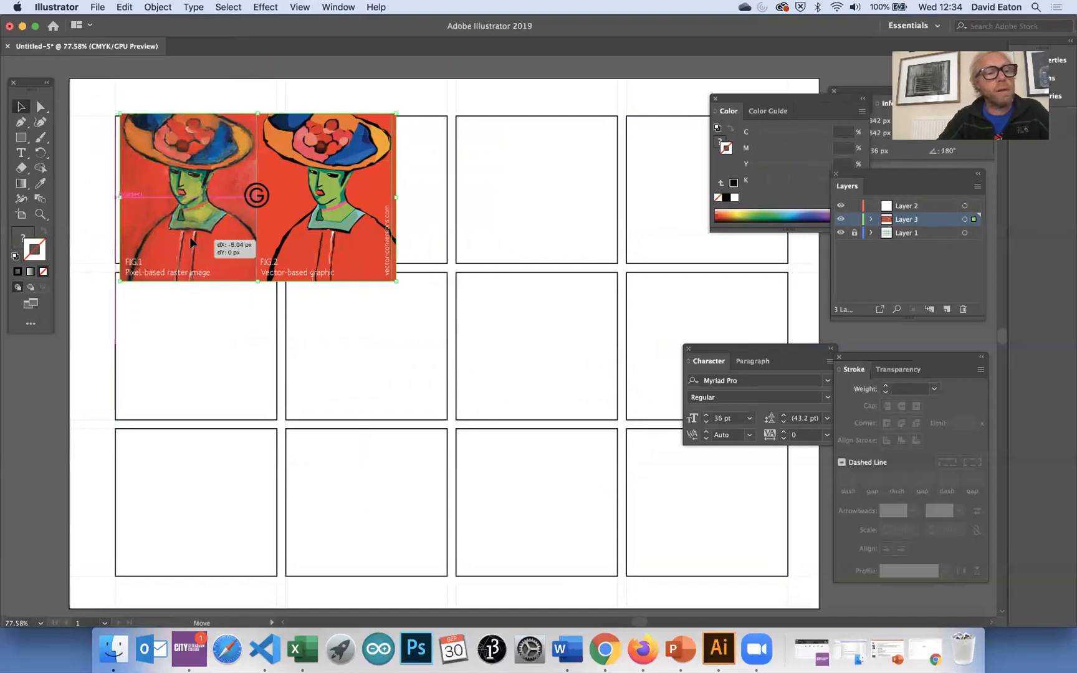
{"action": "left_click_drag", "start_coordinate": [124, 281], "coordinate": [116, 262]}
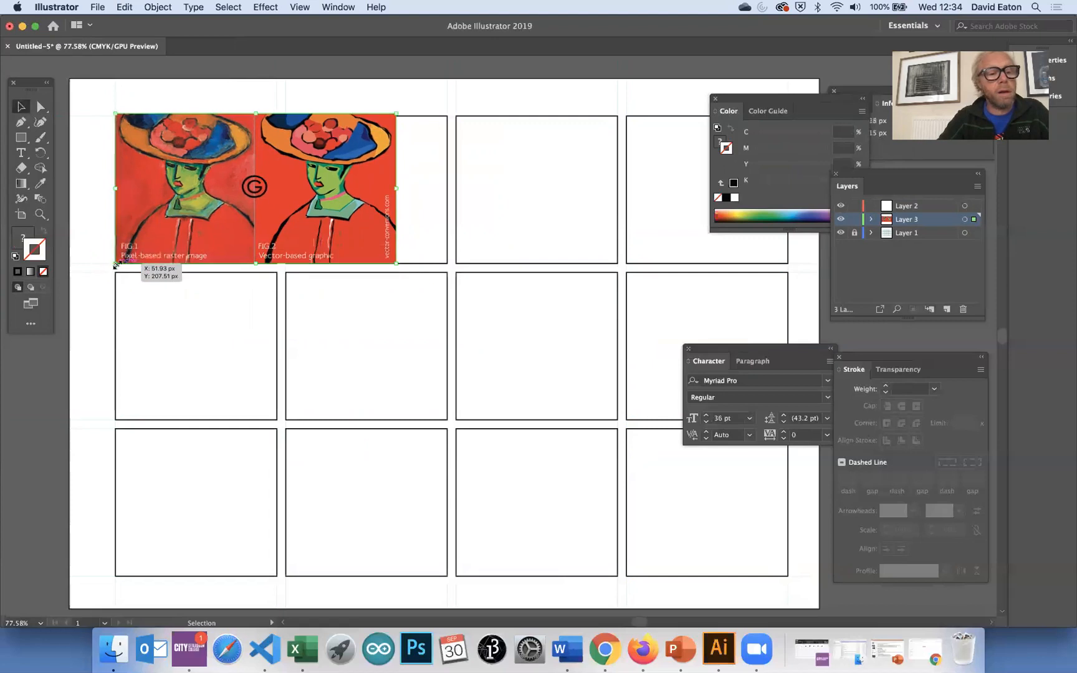
{"action": "left_click_drag", "start_coordinate": [399, 263], "coordinate": [278, 266]}
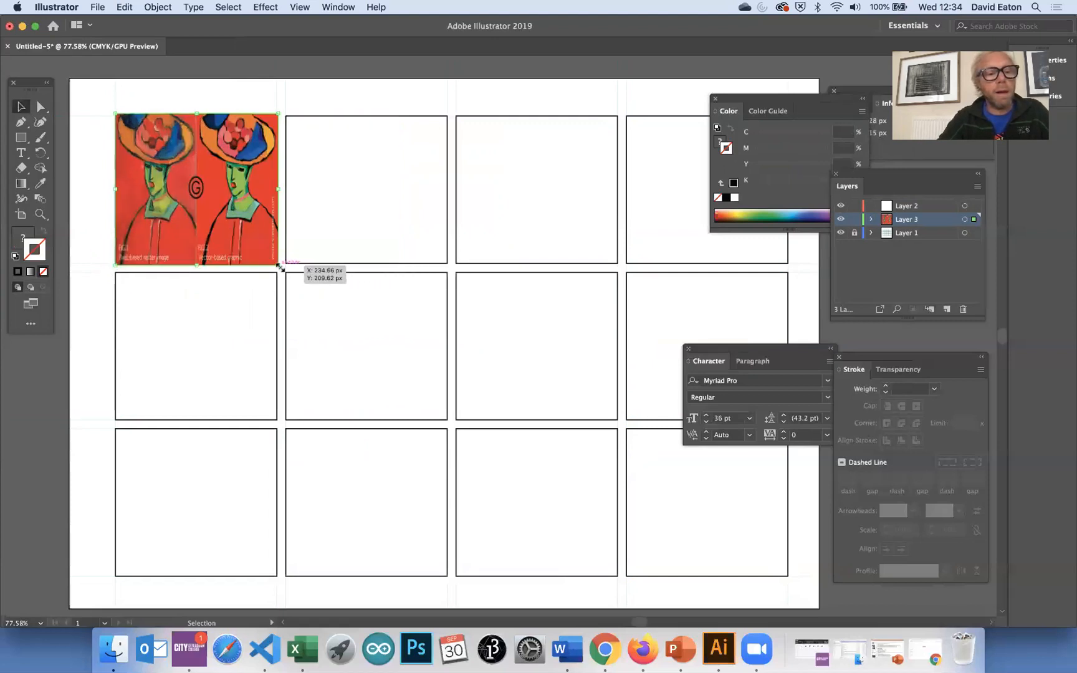